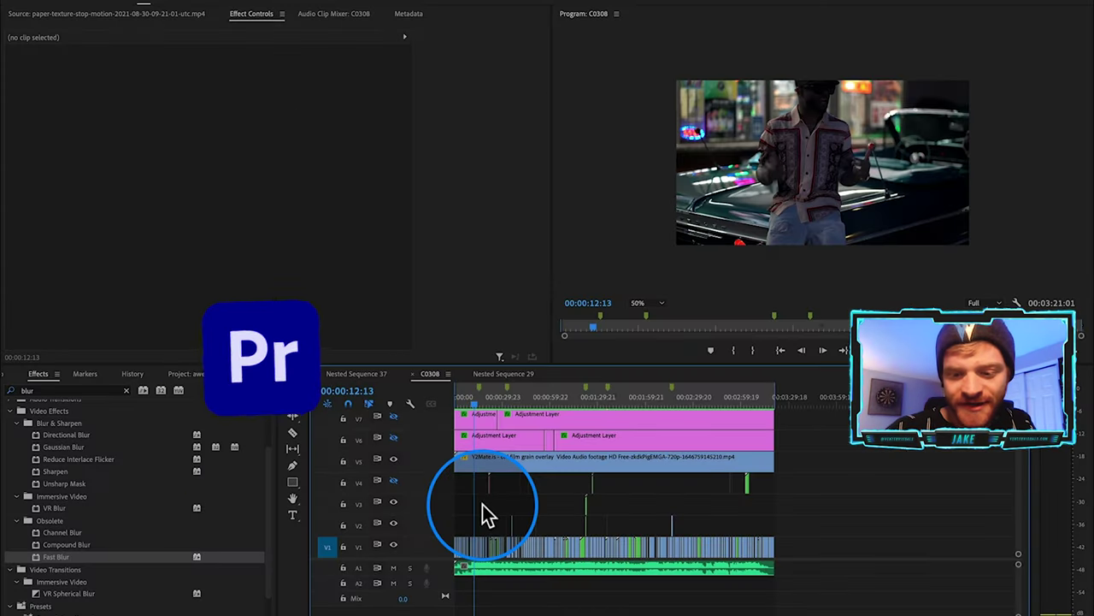
Step: Review the C0308 sequence across the timeline, checking shots at about 50 seconds, 58 seconds and 1:07
{"action": "key", "text": "="}
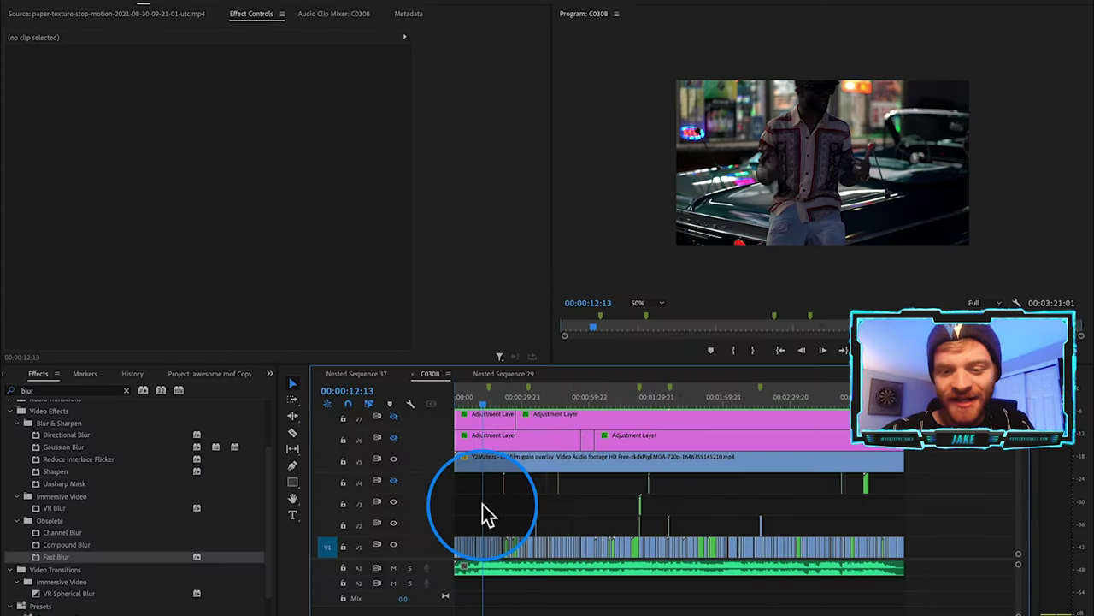
{"action": "scroll", "coordinate": [483, 513], "scroll_direction": "up", "scroll_amount": 4}
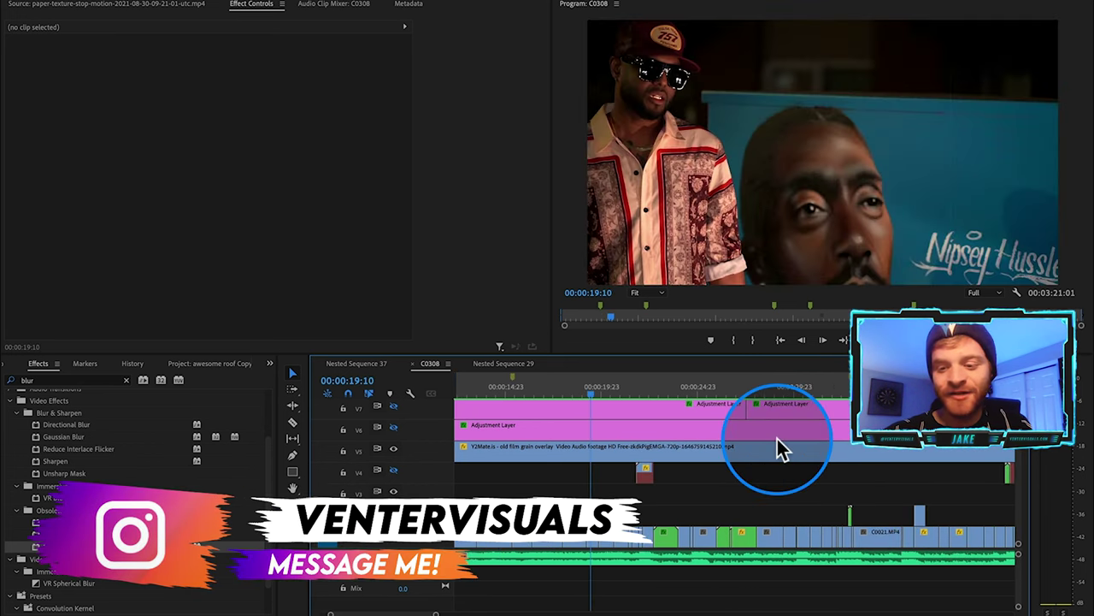
{"action": "key", "text": "minus"}
{"action": "key", "text": "minus"}
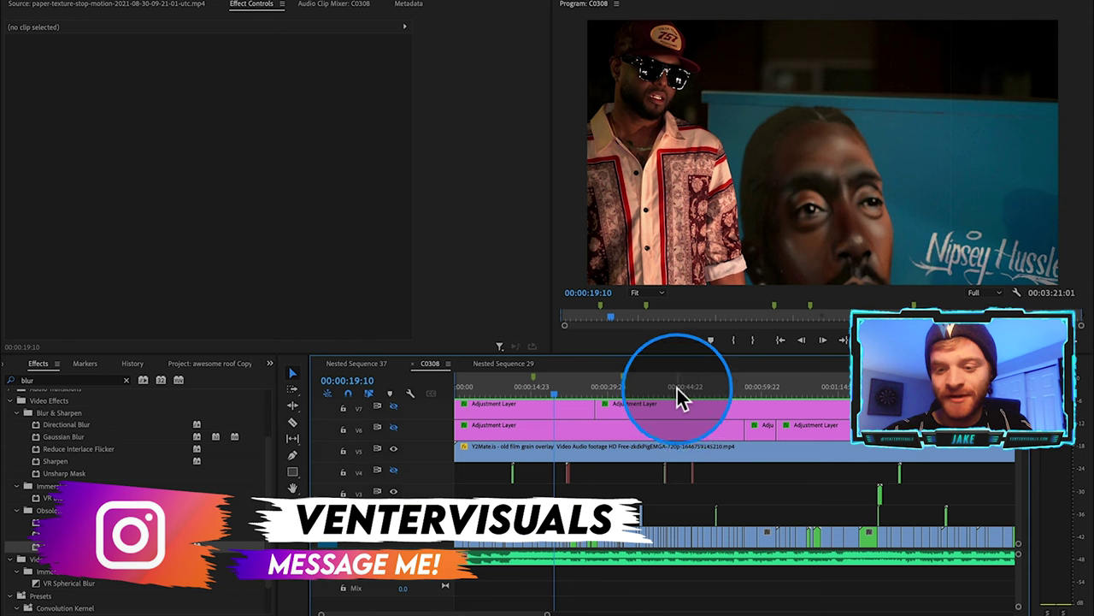
{"action": "left_click_drag", "start_coordinate": [675, 402], "coordinate": [699, 402]}
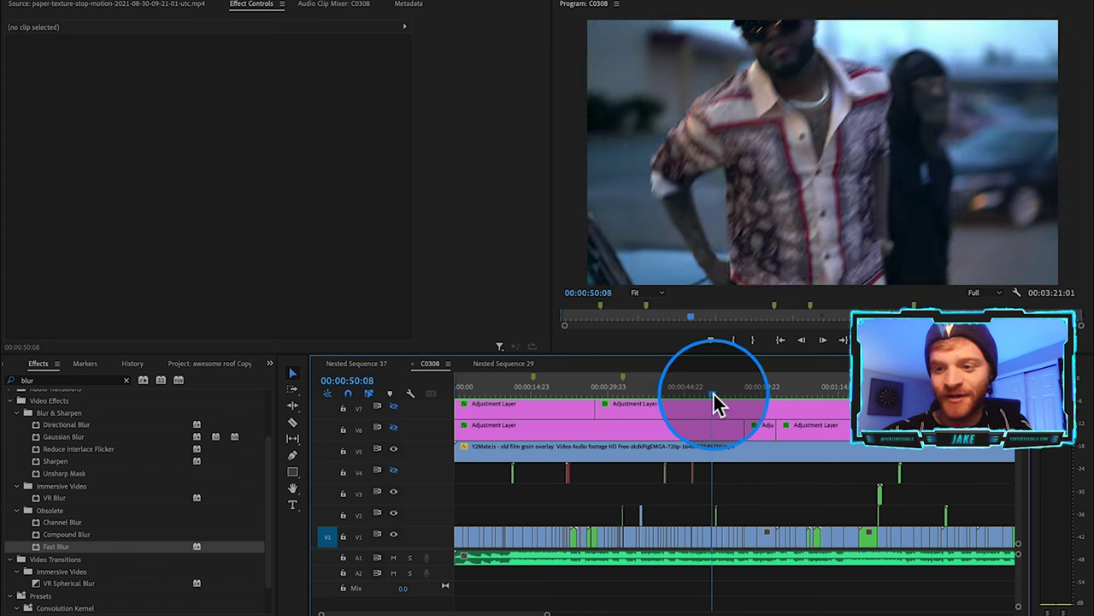
{"action": "left_click_drag", "start_coordinate": [696, 402], "coordinate": [750, 403]}
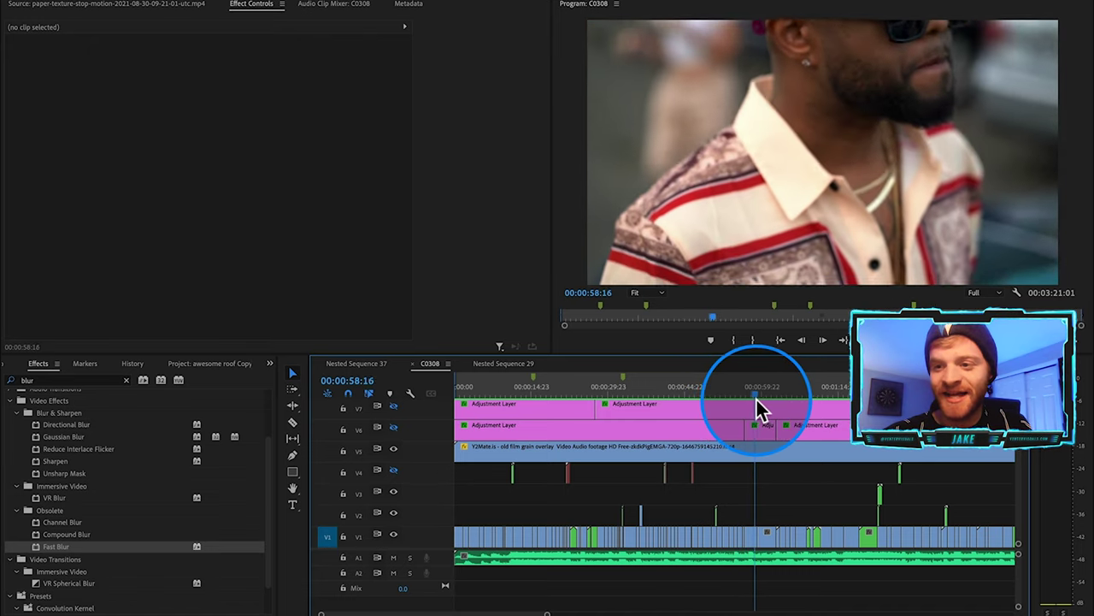
{"action": "left_click_drag", "start_coordinate": [774, 409], "coordinate": [800, 399]}
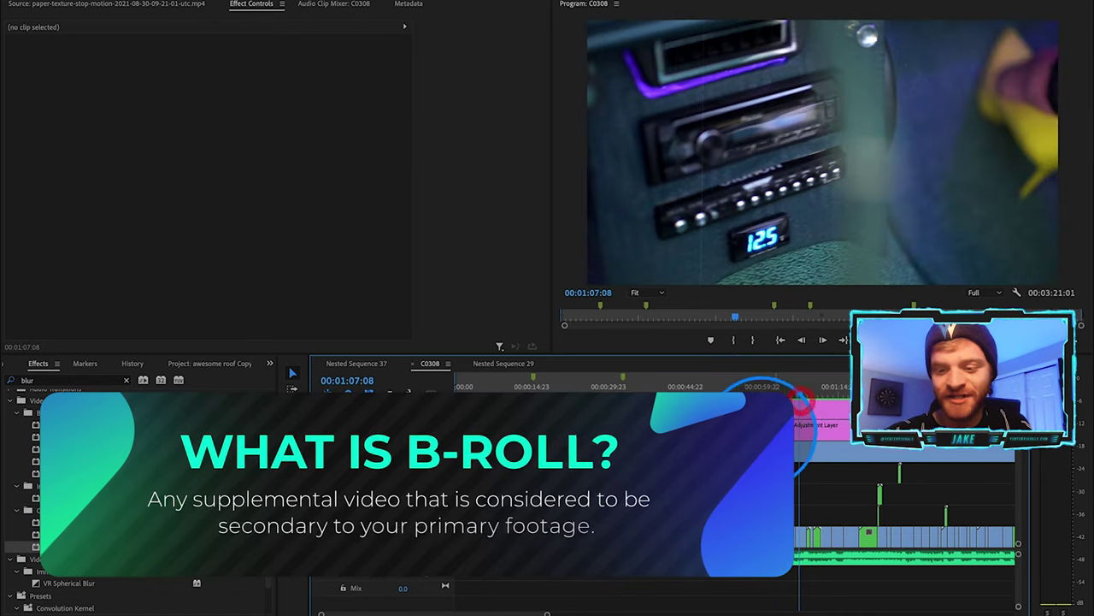
{"action": "key", "text": "minus"}
{"action": "key", "text": "minus"}
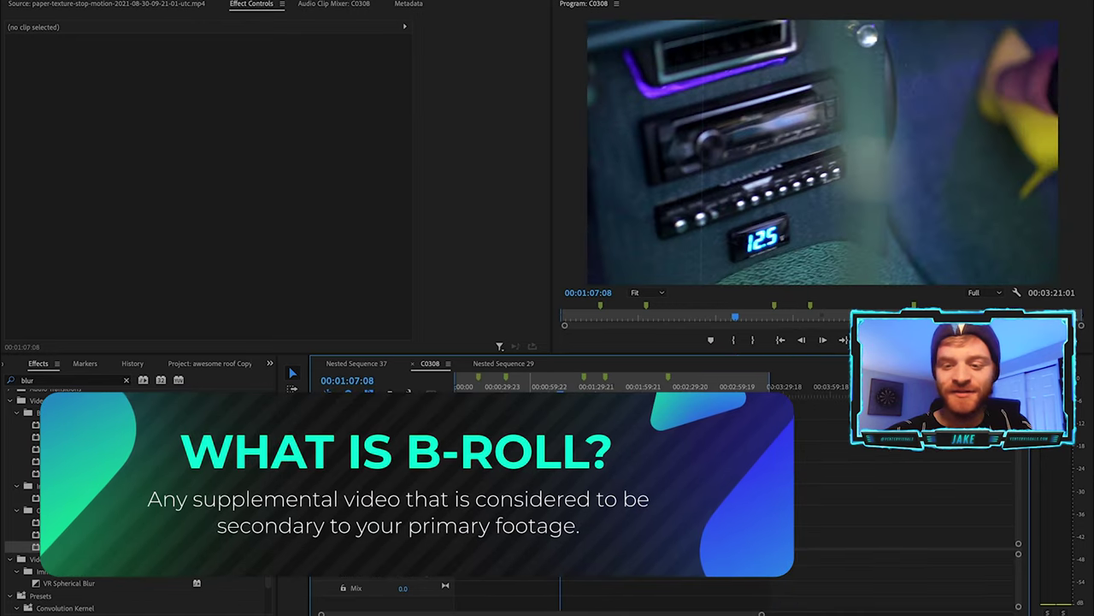
Step: Locate the cut to the front-view shot of the convertible around 00:00:15:10
{"action": "key", "text": "equal"}
{"action": "left_click_drag", "start_coordinate": [510, 389], "coordinate": [489, 390]}
{"action": "key", "text": "equal"}
{"action": "key", "text": "equal"}
{"action": "key", "text": "equal"}
{"action": "key", "text": "equal"}
{"action": "key", "text": "Up"}
{"action": "key", "text": "minus"}
{"action": "key", "text": "minus"}
{"action": "key", "text": "minus"}
{"action": "key", "text": "minus"}
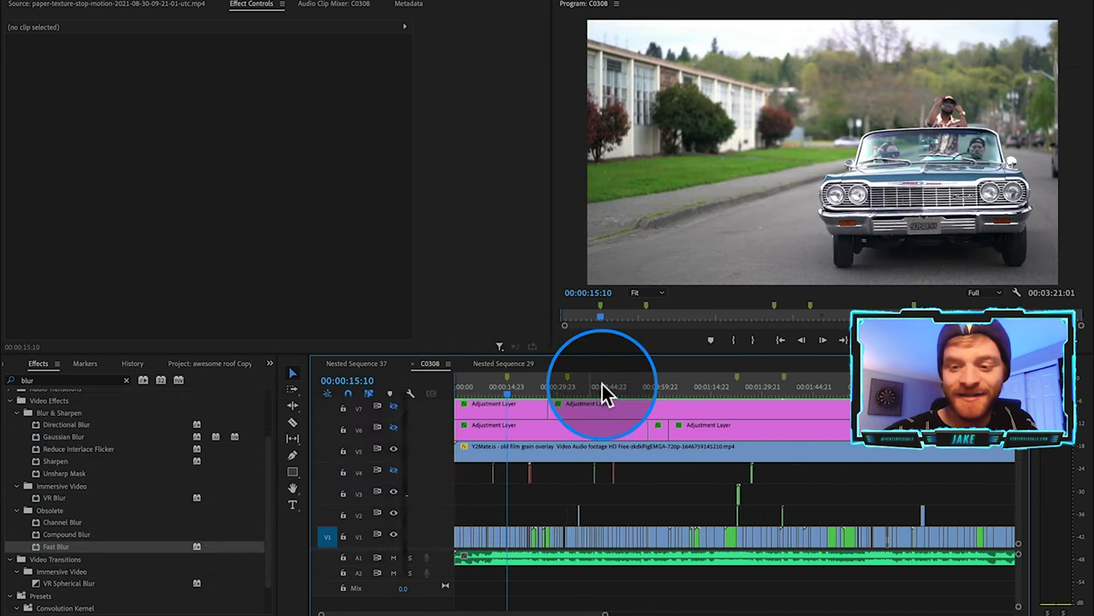
Step: Play the edit from 00:00:13:14 through the cut to the front-view car shot
{"action": "key", "text": "equal"}
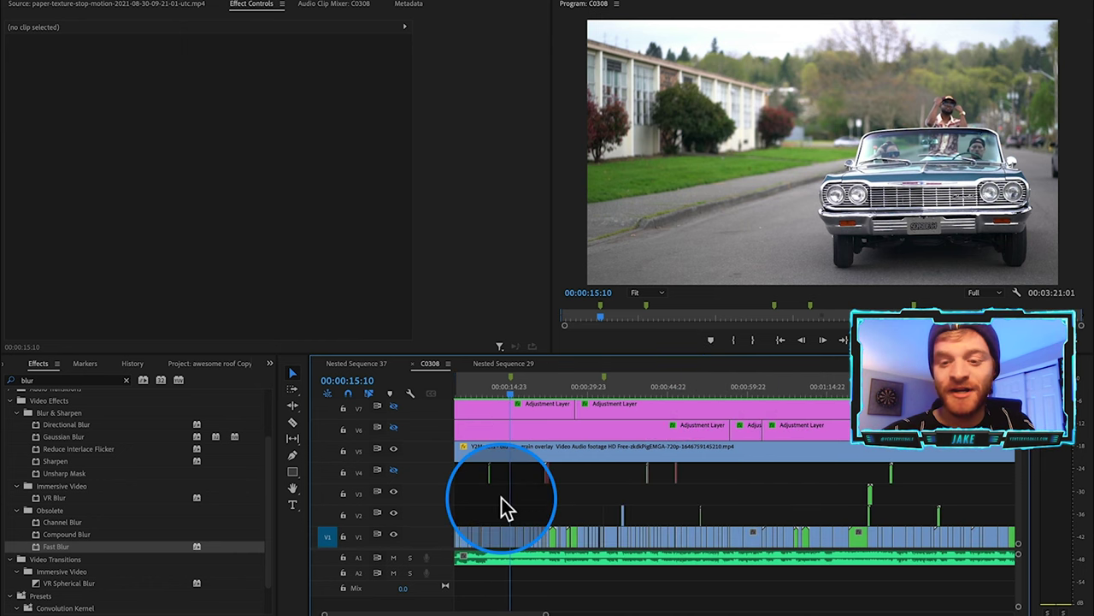
{"action": "key", "text": "equal"}
{"action": "key", "text": "equal"}
{"action": "key", "text": "equal"}
{"action": "key", "text": "equal"}
{"action": "left_click_drag", "start_coordinate": [627, 392], "coordinate": [494, 414]}
{"action": "key", "text": "minus"}
{"action": "key", "text": "minus"}
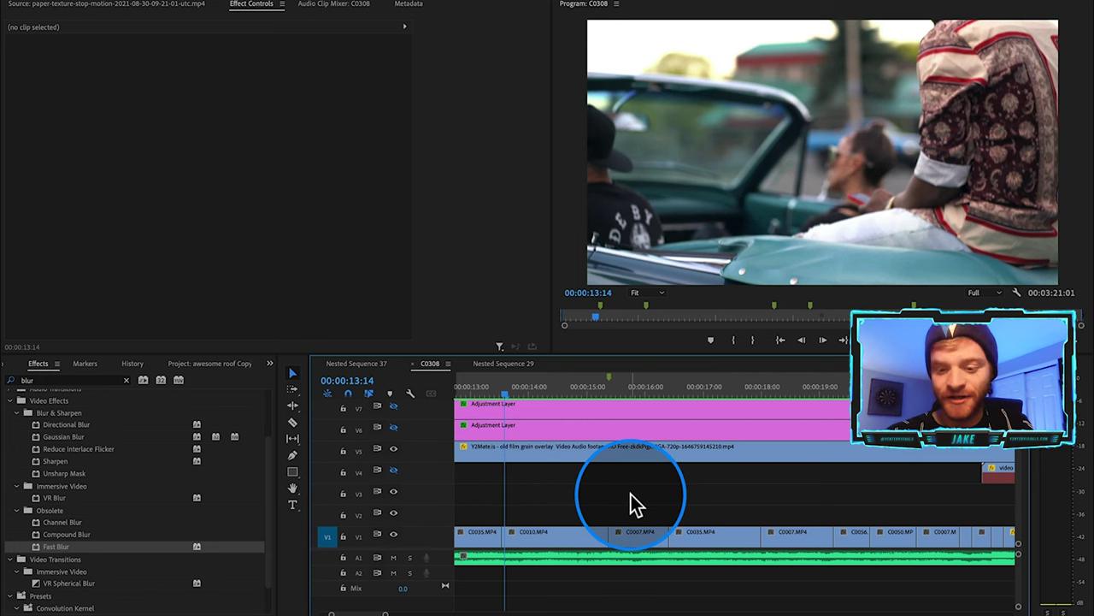
{"action": "key", "text": "space"}
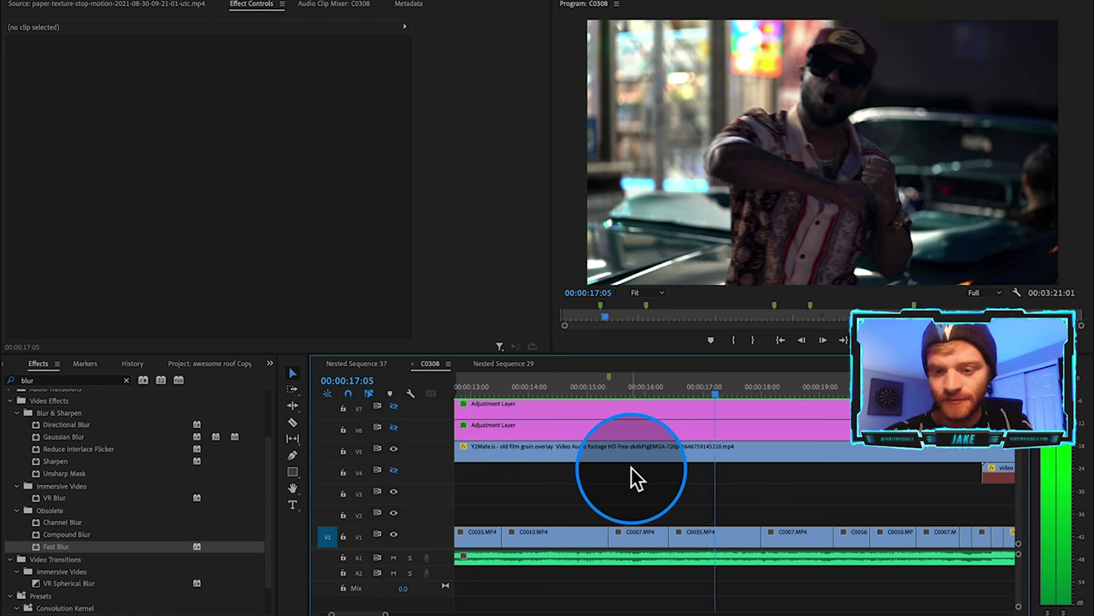
Step: Place the playhead exactly on the cut between C0010.MP4 and C0007.MP4 at 00:00:15:09
{"action": "left_click", "coordinate": [598, 392]}
{"action": "scroll", "coordinate": [604, 506], "scroll_direction": "up", "scroll_amount": 5}
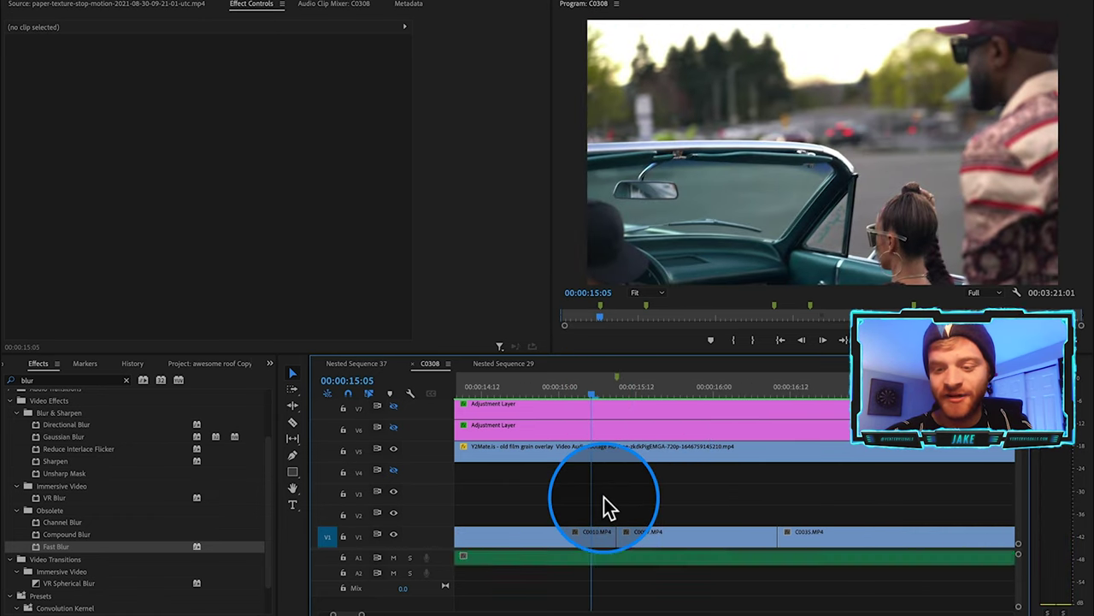
{"action": "left_click", "coordinate": [624, 422]}
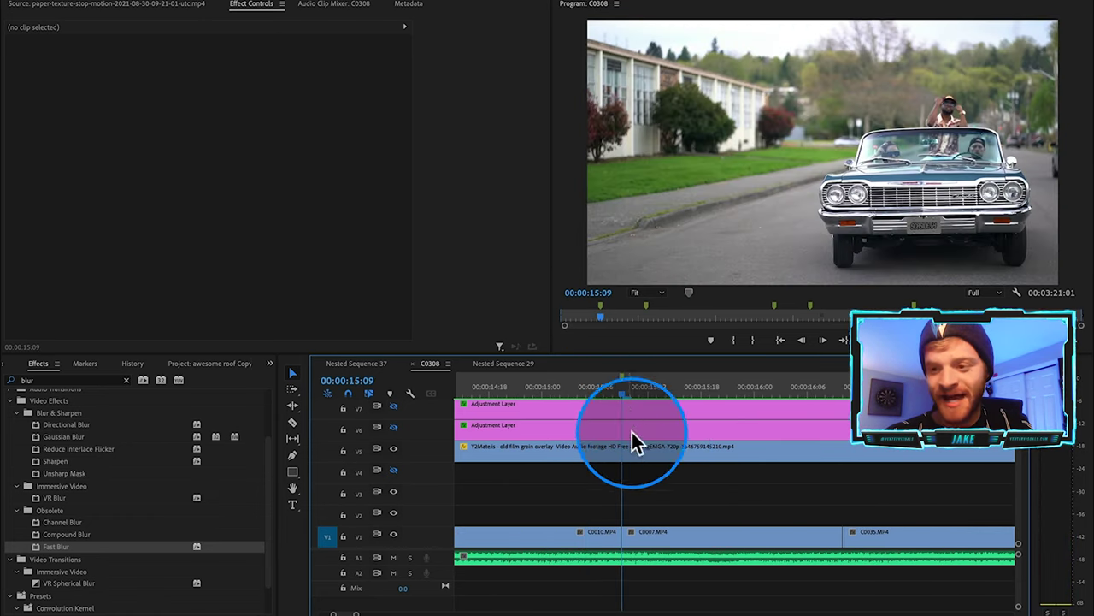
{"action": "left_click", "coordinate": [650, 537]}
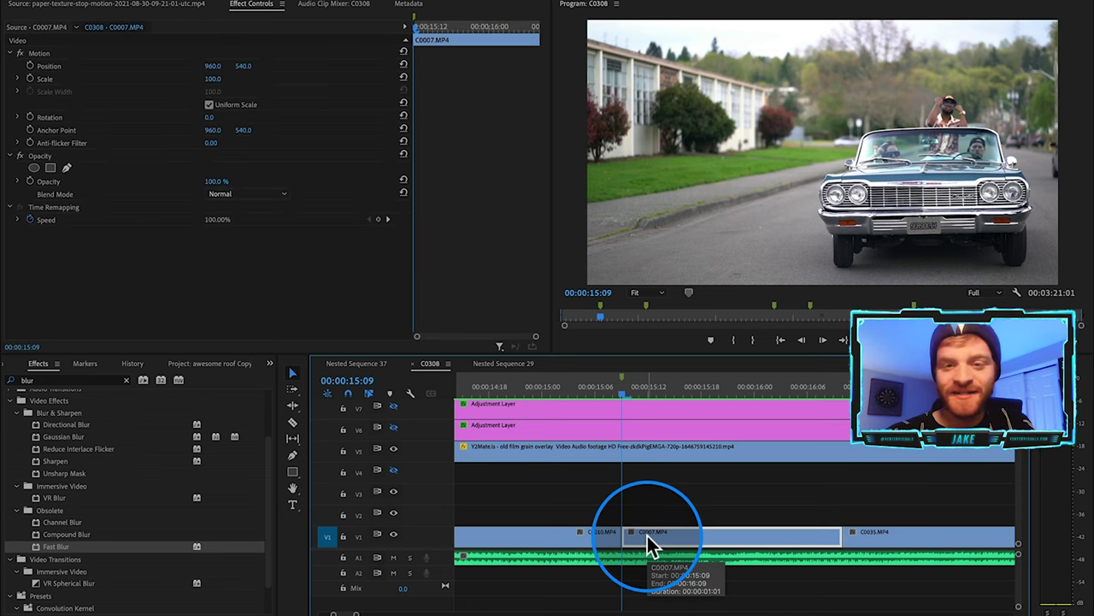
{"action": "left_click", "coordinate": [641, 501]}
{"action": "key", "text": "="}
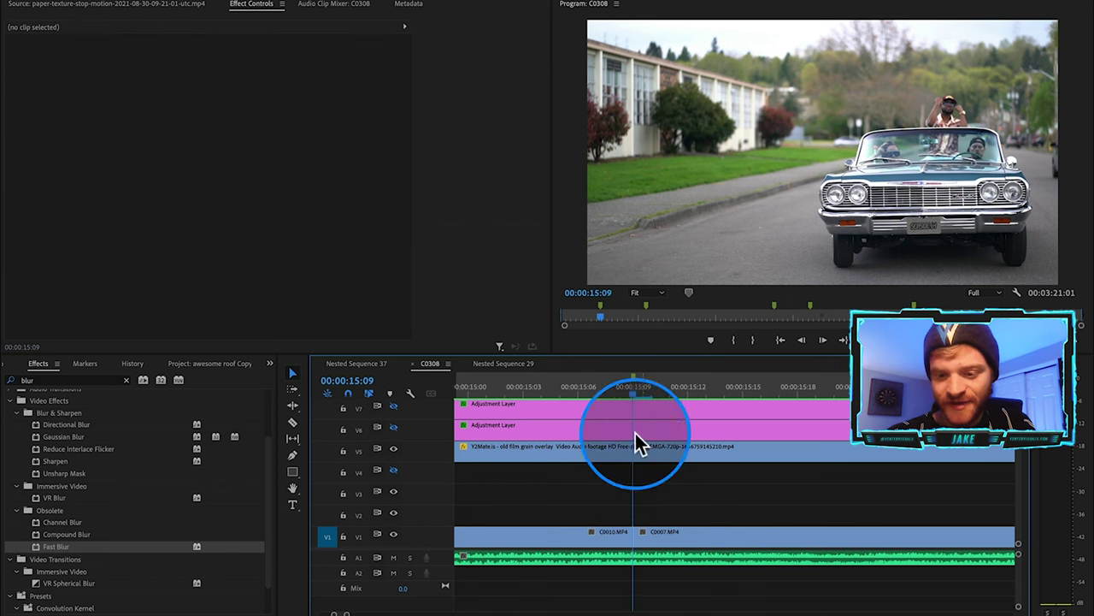
{"action": "left_click", "coordinate": [619, 382]}
{"action": "left_click_drag", "start_coordinate": [616, 388], "coordinate": [628, 390]}
Step: Duplicate C0007.MP4 from V1 onto V2 directly above it and add a frame hold to the copy at 00:00:15:09
{"action": "left_click", "coordinate": [655, 538], "text": "alt"}
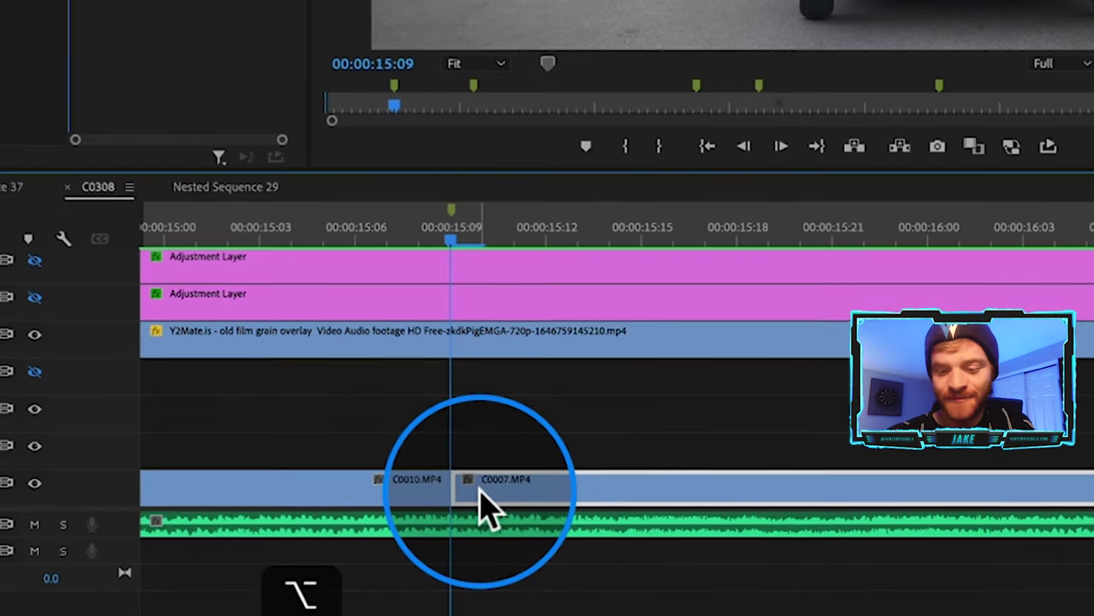
{"action": "left_click_drag", "start_coordinate": [481, 500], "coordinate": [480, 444]}
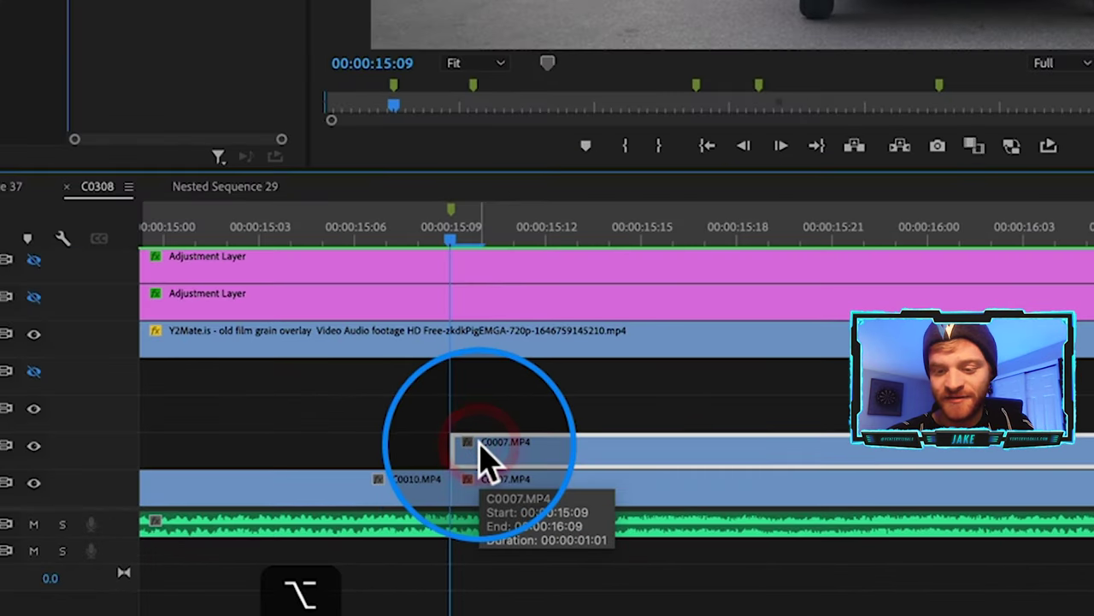
{"action": "right_click", "coordinate": [466, 443]}
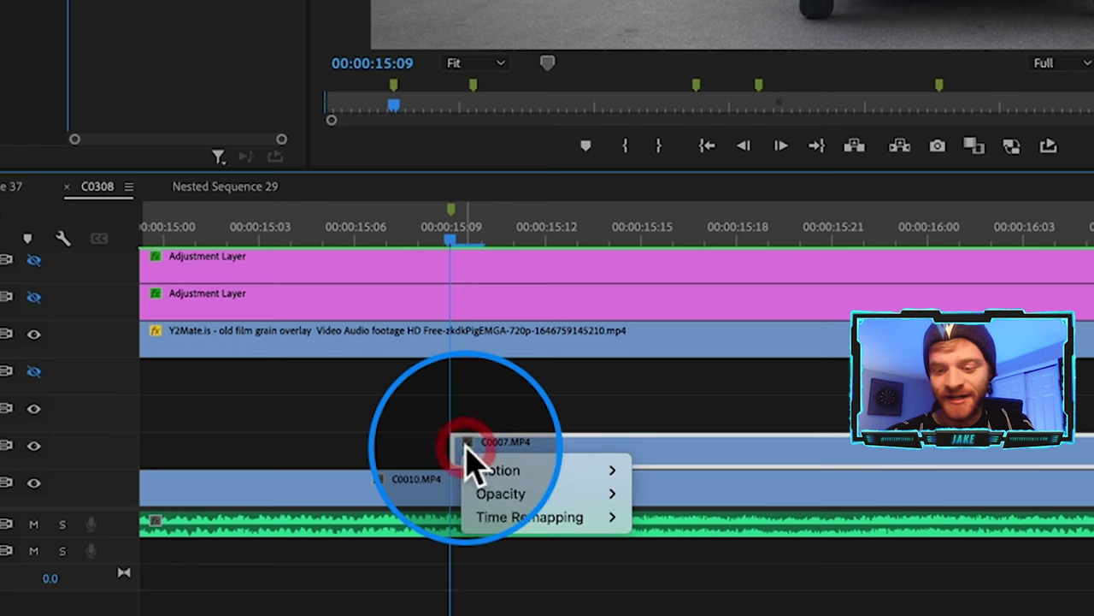
{"action": "right_click", "coordinate": [483, 450]}
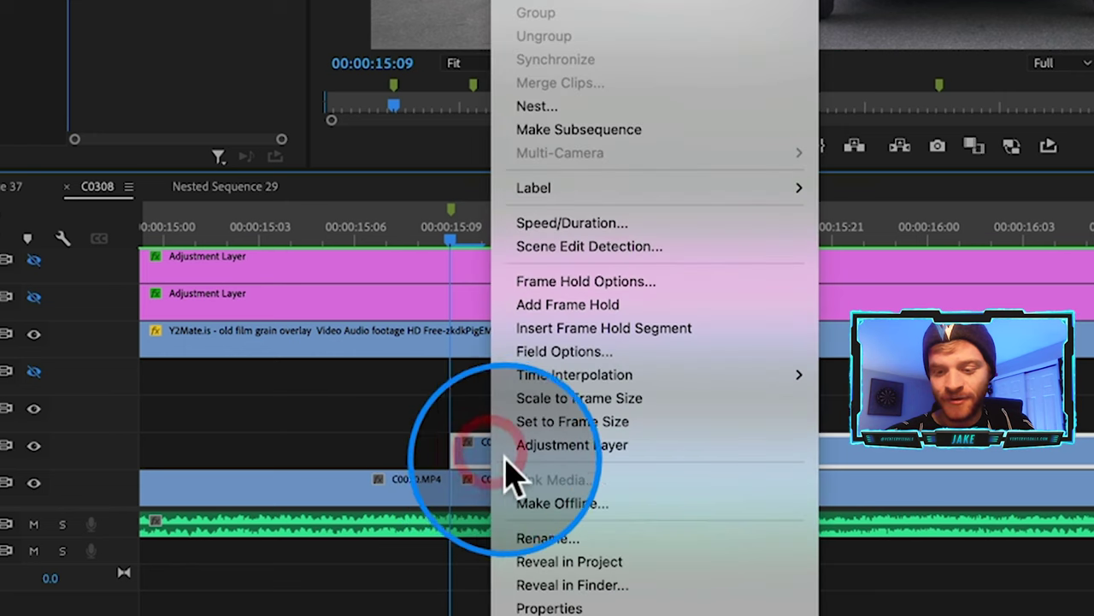
{"action": "left_click", "coordinate": [564, 310]}
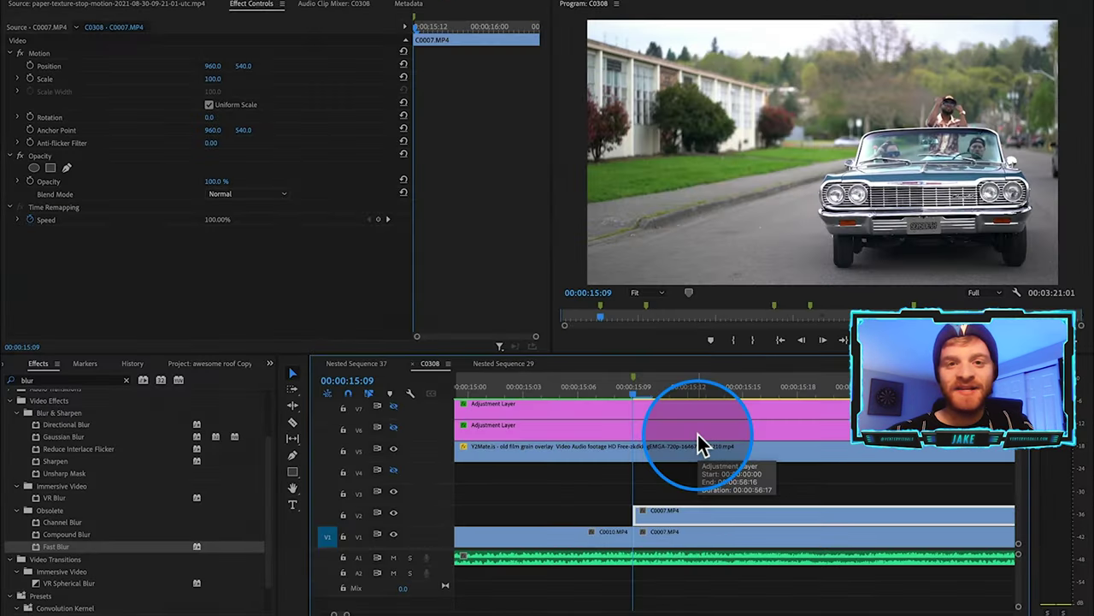
Step: Trim the frozen V2 copy to about 12 frames and move it above C0010.MP4 so it ends at the cut
{"action": "scroll", "coordinate": [665, 532], "scroll_direction": "down", "scroll_amount": 3}
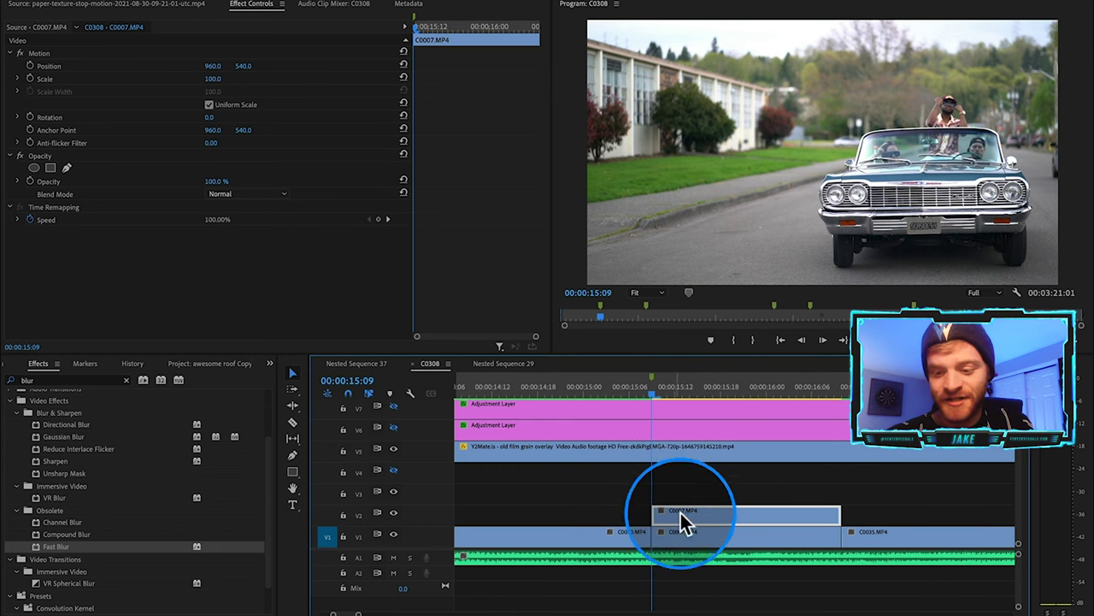
{"action": "left_click_drag", "start_coordinate": [676, 389], "coordinate": [711, 421]}
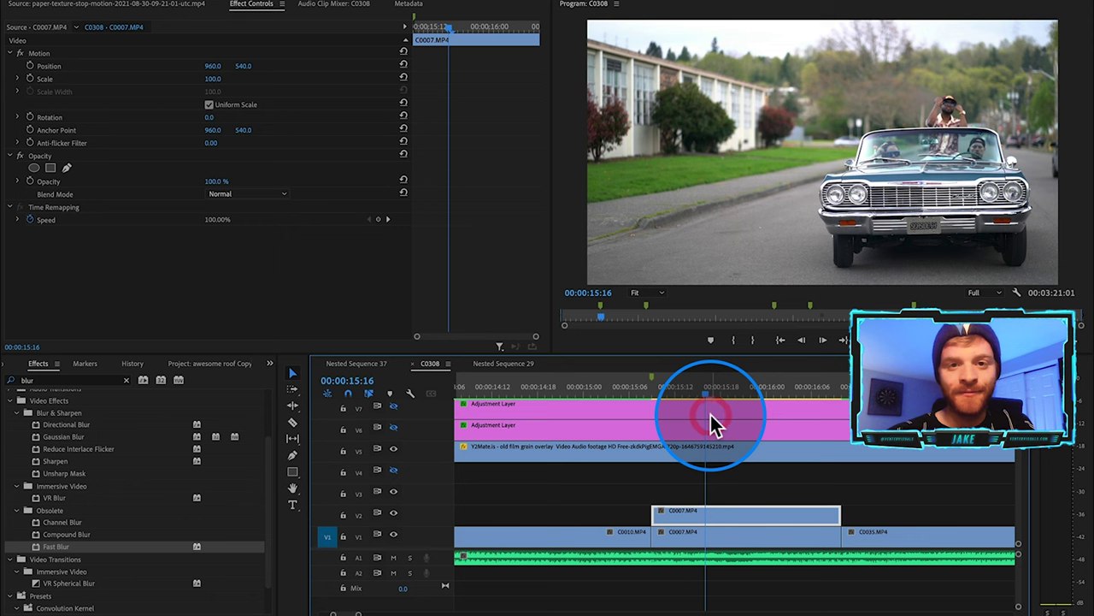
{"action": "left_click_drag", "start_coordinate": [838, 511], "coordinate": [714, 511]}
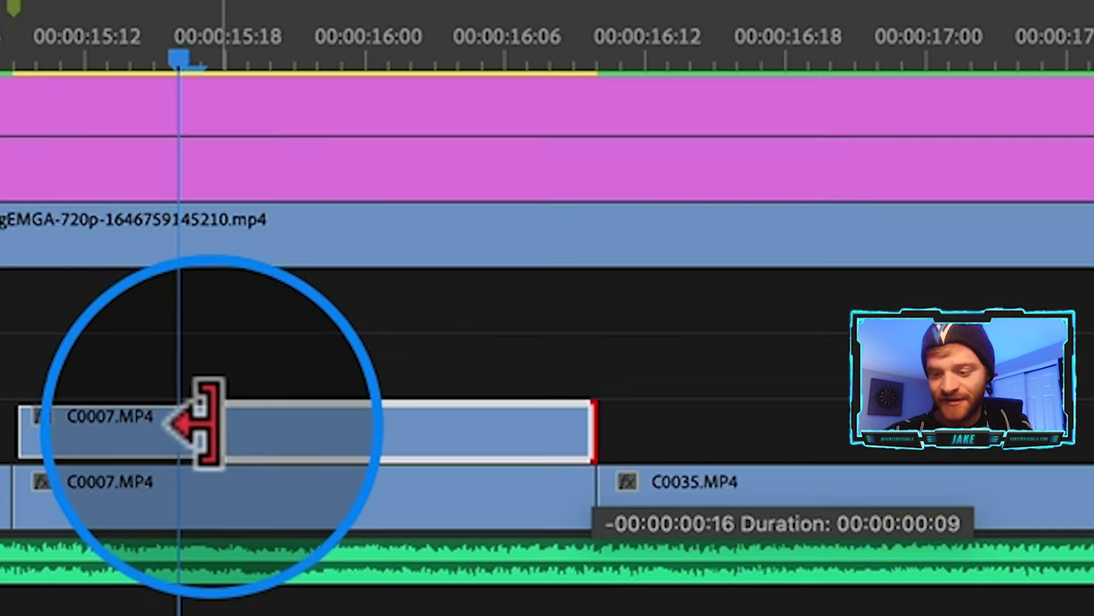
{"action": "left_click_drag", "start_coordinate": [205, 420], "coordinate": [267, 423]}
{"action": "left_click_drag", "start_coordinate": [725, 523], "coordinate": [637, 519]}
{"action": "scroll", "coordinate": [630, 486], "scroll_direction": "left", "scroll_amount": 3}
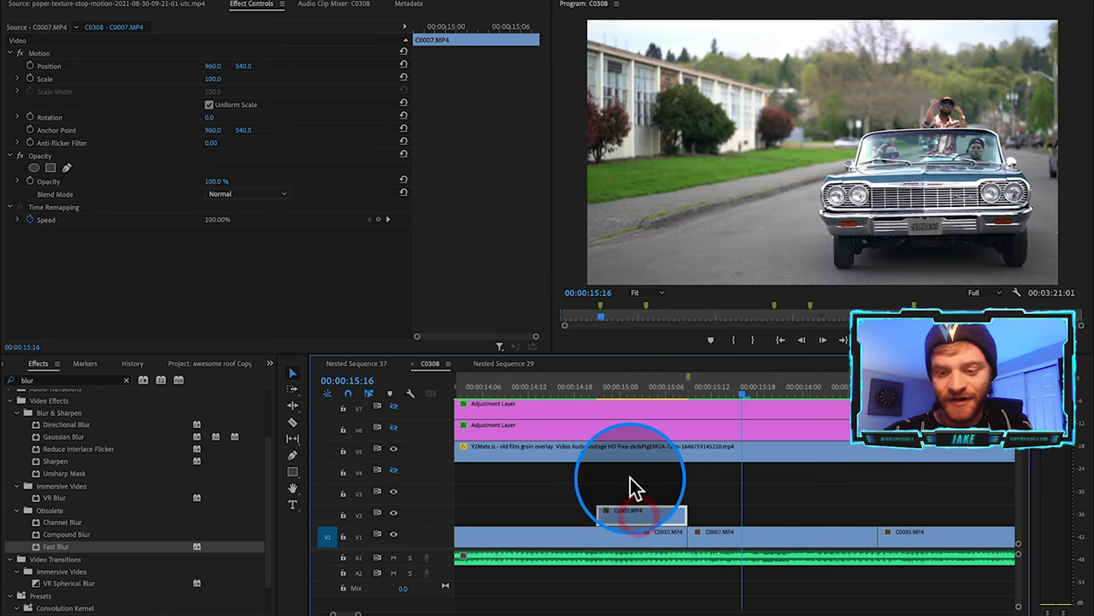
Step: Place the playhead at 00:00:14:23 over the frozen V2 clip and select that clip for masking
{"action": "left_click", "coordinate": [625, 393]}
{"action": "key", "text": "Left"}
{"action": "key", "text": "Left"}
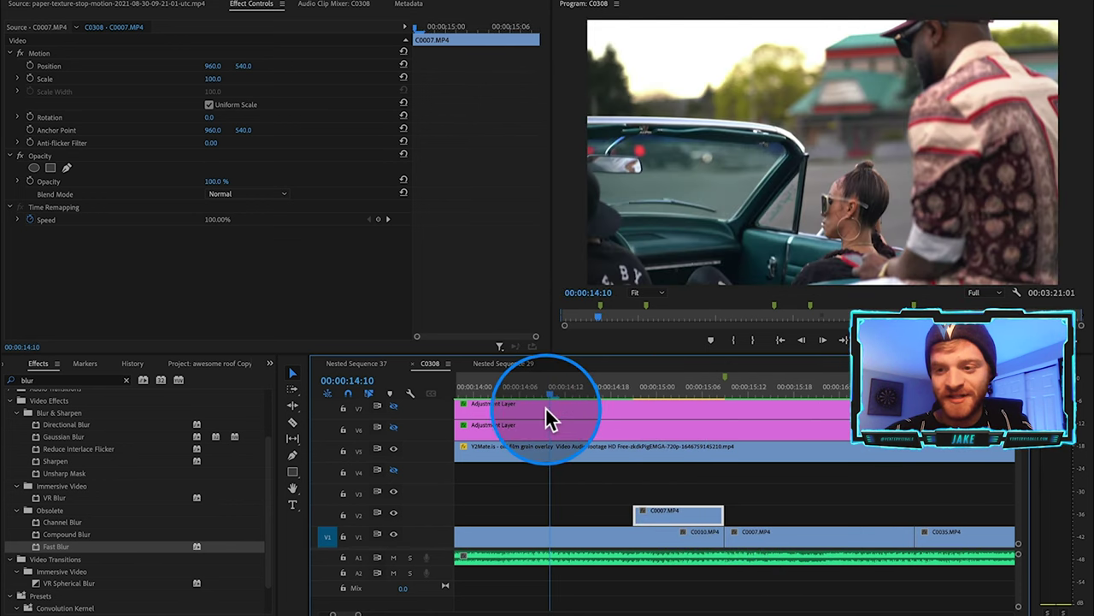
{"action": "left_click_drag", "start_coordinate": [612, 412], "coordinate": [725, 423]}
{"action": "left_click", "coordinate": [678, 516]}
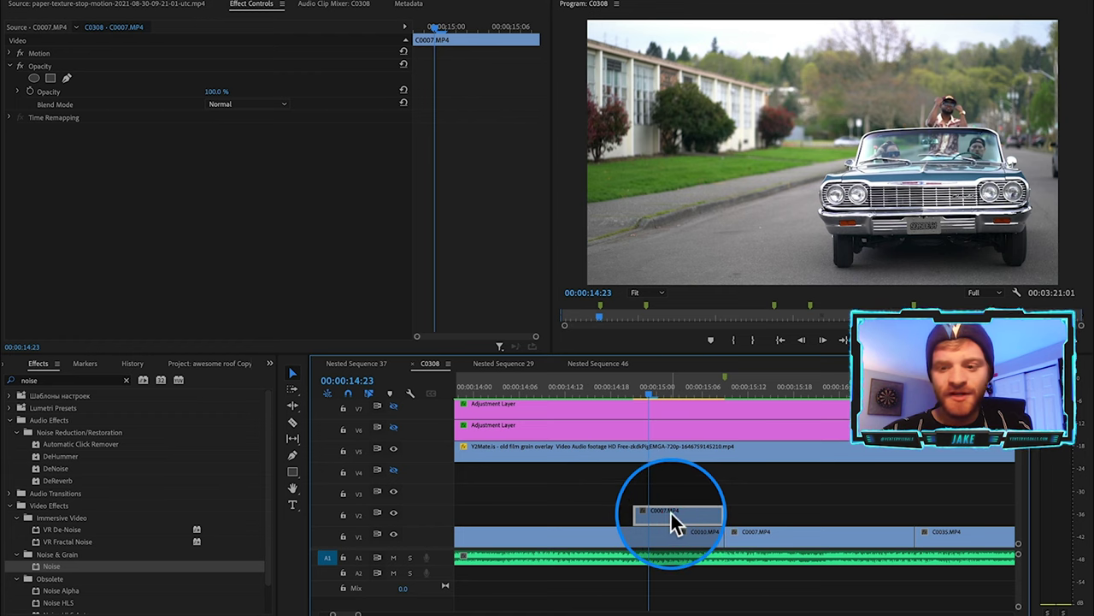
{"action": "left_click", "coordinate": [645, 541]}
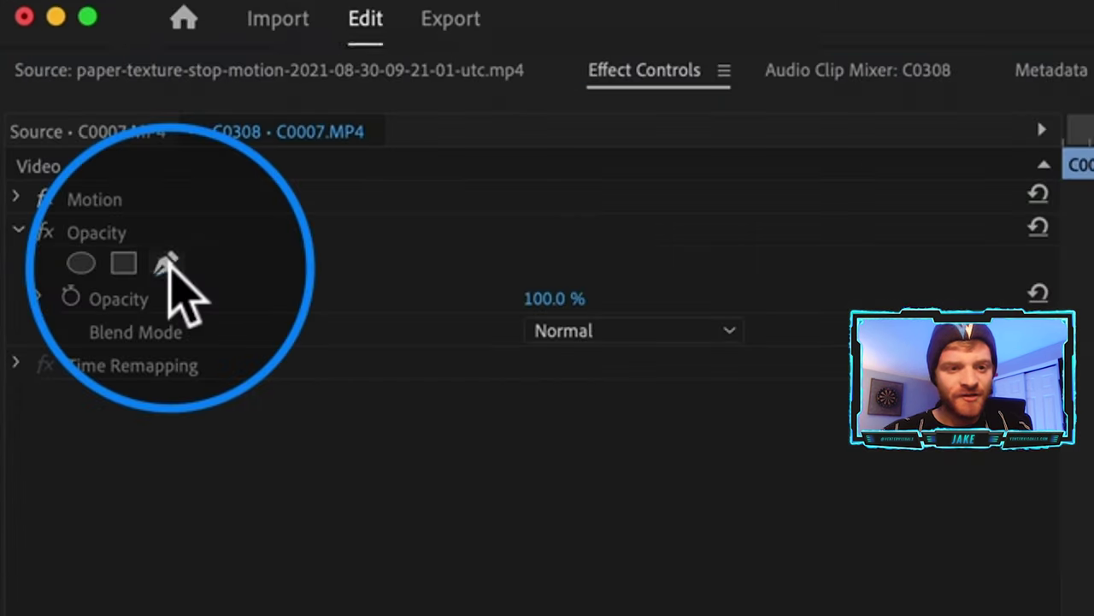
Step: Start a freehand opacity mask on the frozen clip, tracing below both front wheels and along the car's underside
{"action": "left_click", "coordinate": [66, 78]}
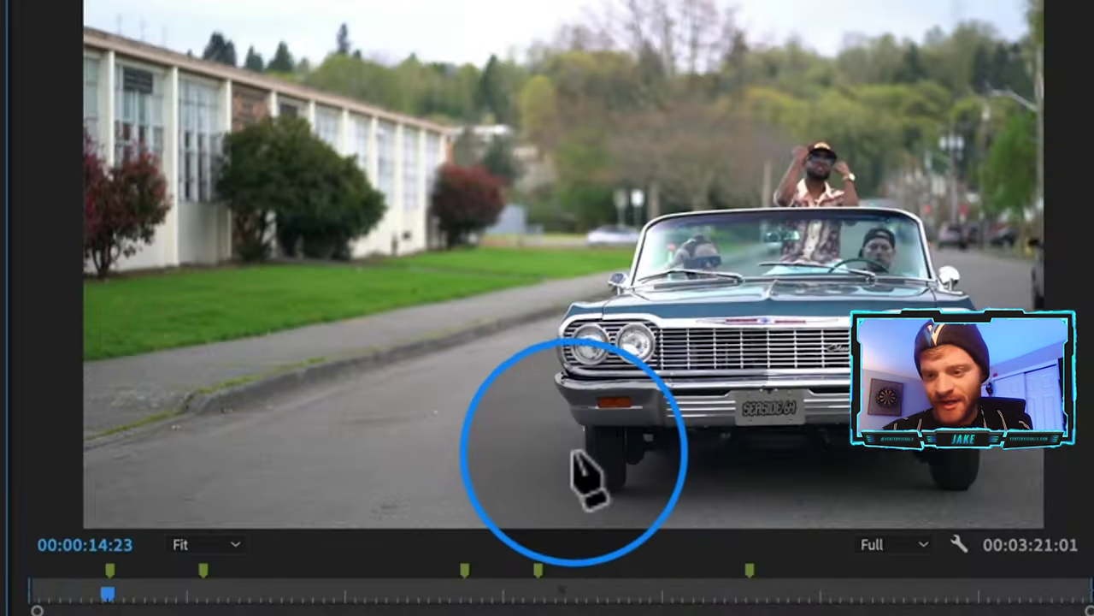
{"action": "left_click", "coordinate": [571, 447]}
{"action": "left_click", "coordinate": [590, 505]}
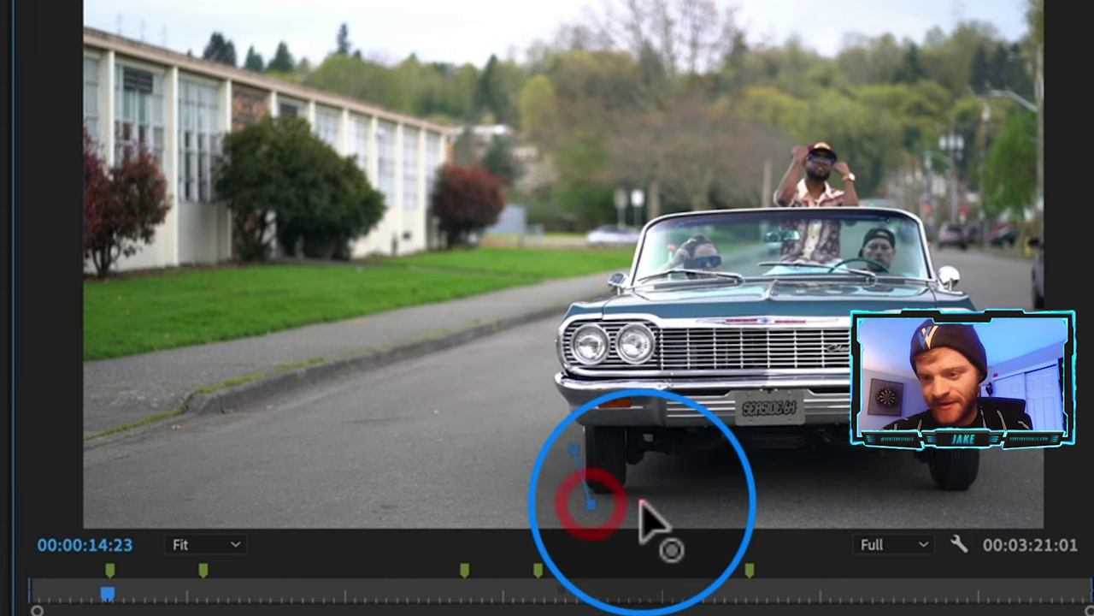
{"action": "left_click", "coordinate": [642, 505]}
{"action": "left_click", "coordinate": [650, 475]}
{"action": "left_click", "coordinate": [737, 469]}
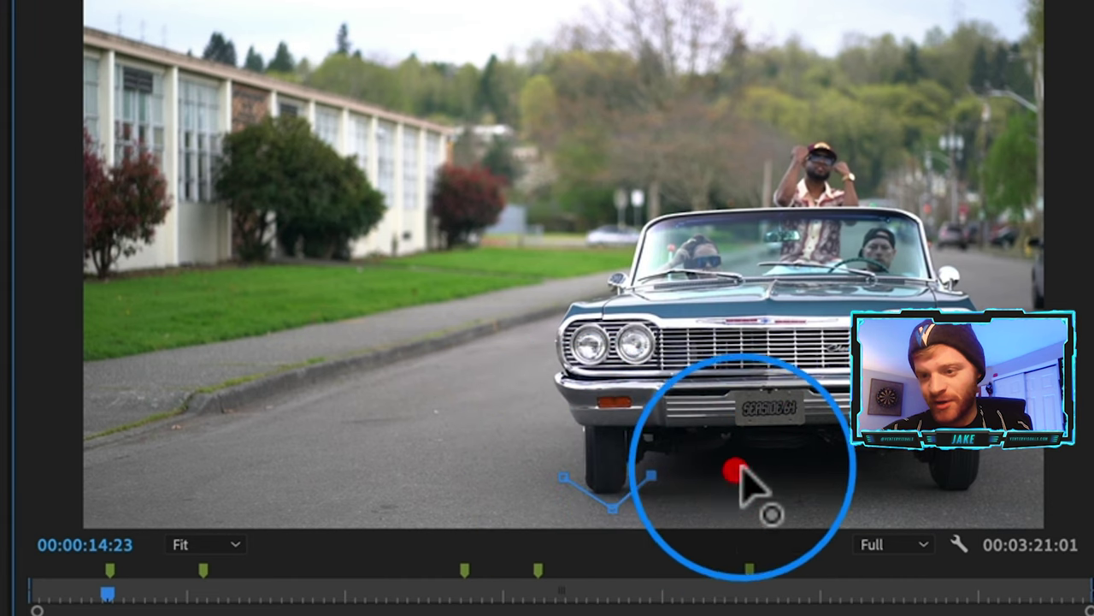
{"action": "left_click", "coordinate": [860, 469]}
{"action": "left_click", "coordinate": [939, 497]}
{"action": "left_click", "coordinate": [1009, 482]}
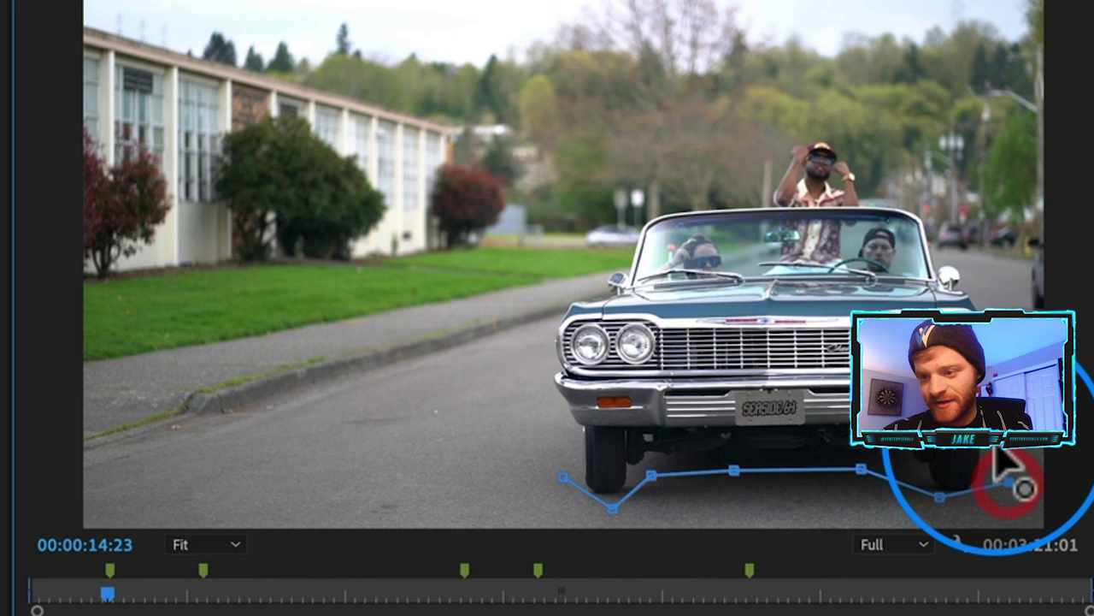
Step: Close the opacity mask across the front bumper and around the wheels, and set its feather to 0
{"action": "left_click", "coordinate": [979, 363]}
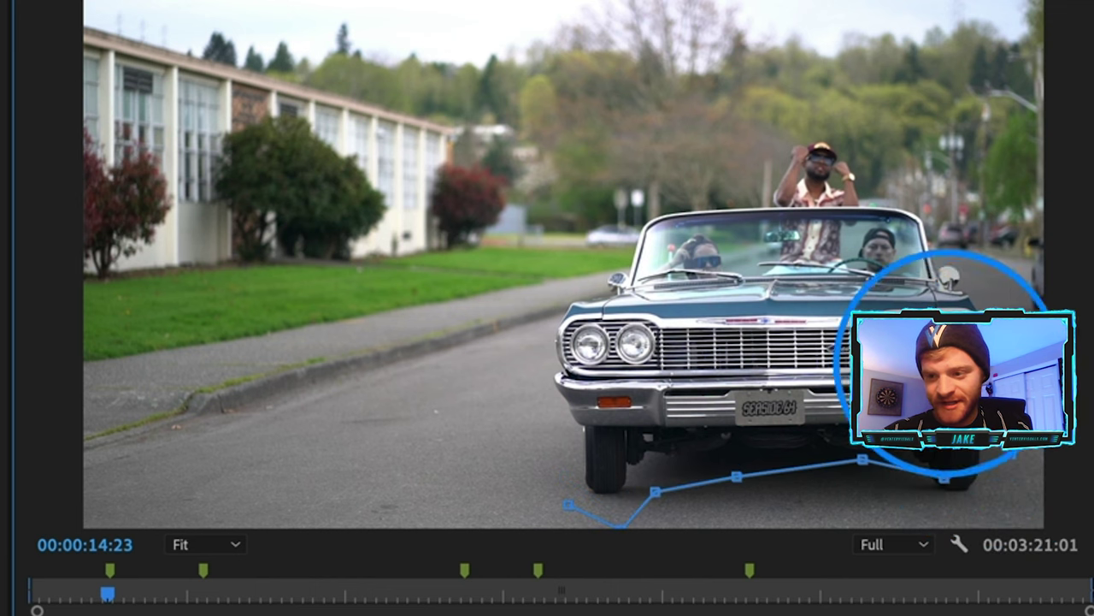
{"action": "key", "text": "super+z"}
{"action": "left_click", "coordinate": [769, 374]}
{"action": "left_click", "coordinate": [606, 376]}
{"action": "left_click", "coordinate": [532, 414]}
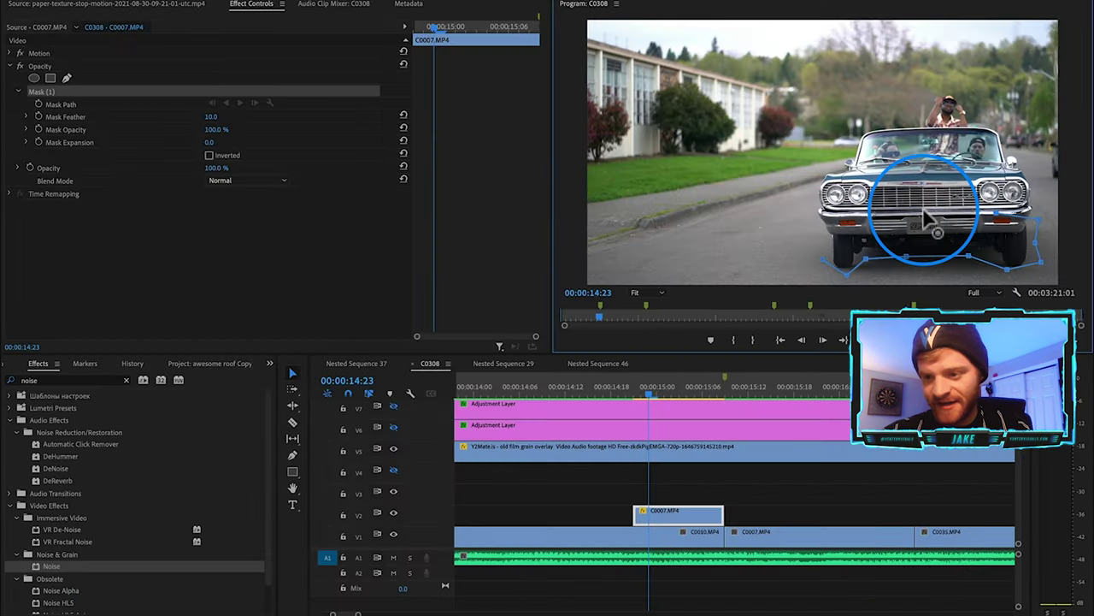
{"action": "left_click", "coordinate": [806, 229]}
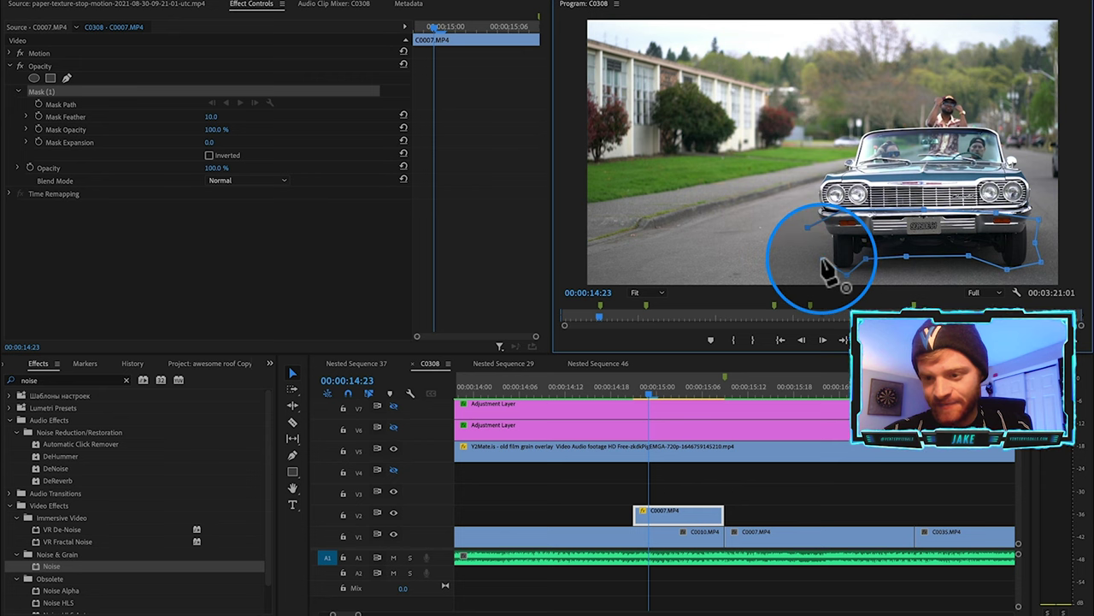
{"action": "left_click", "coordinate": [822, 261]}
{"action": "left_click", "coordinate": [209, 169]}
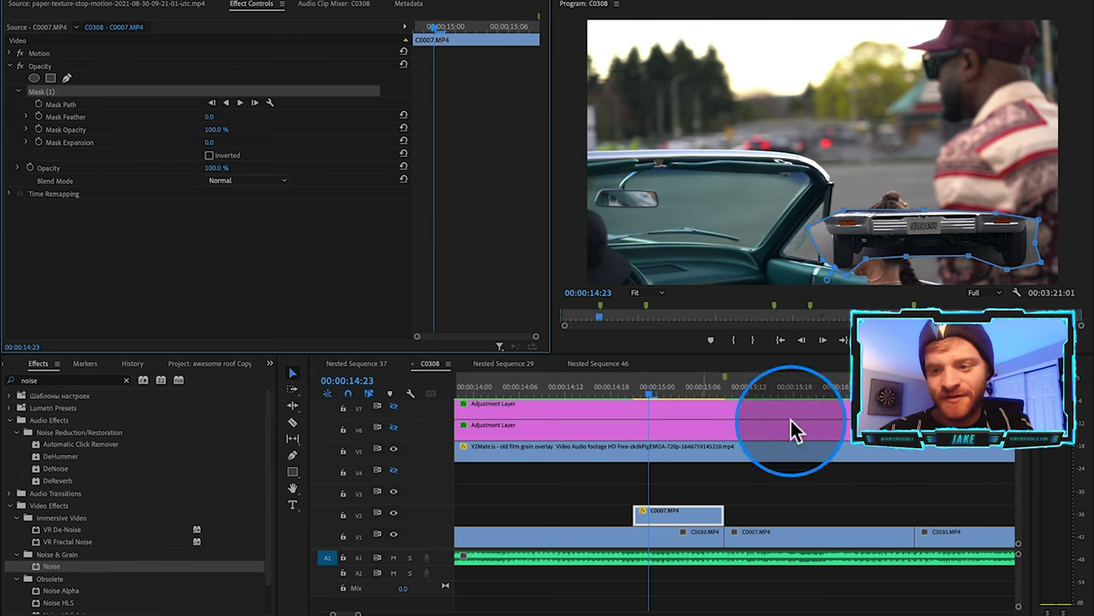
Step: Enable Mask Path animation for Mask (1) at the frozen clip's start and hold that shape with a second keyframe at 00:00:15:00
{"action": "left_click", "coordinate": [818, 502]}
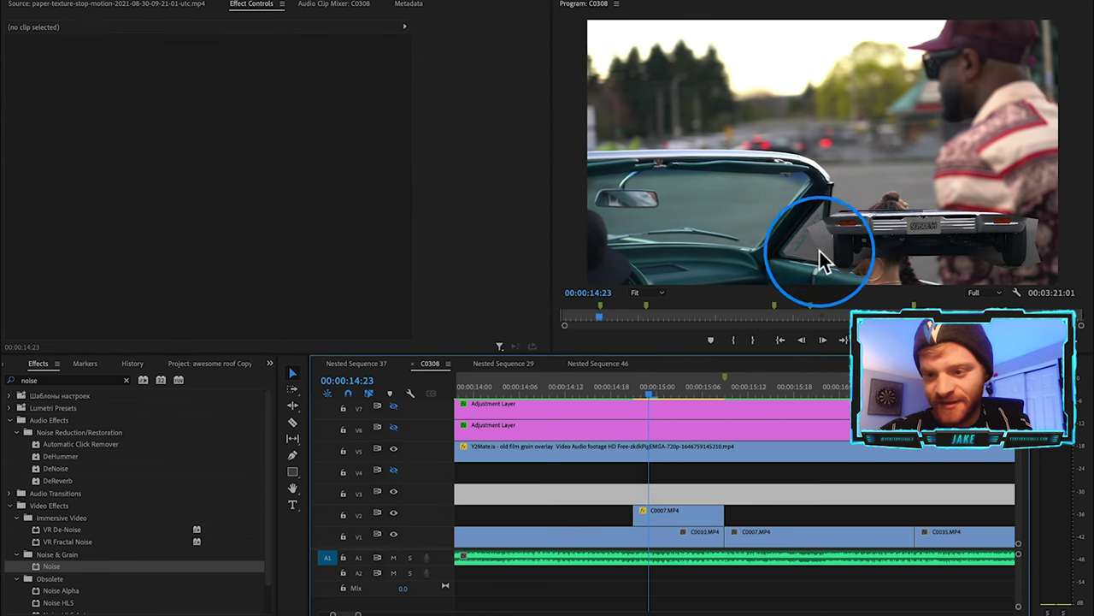
{"action": "left_click", "coordinate": [651, 513]}
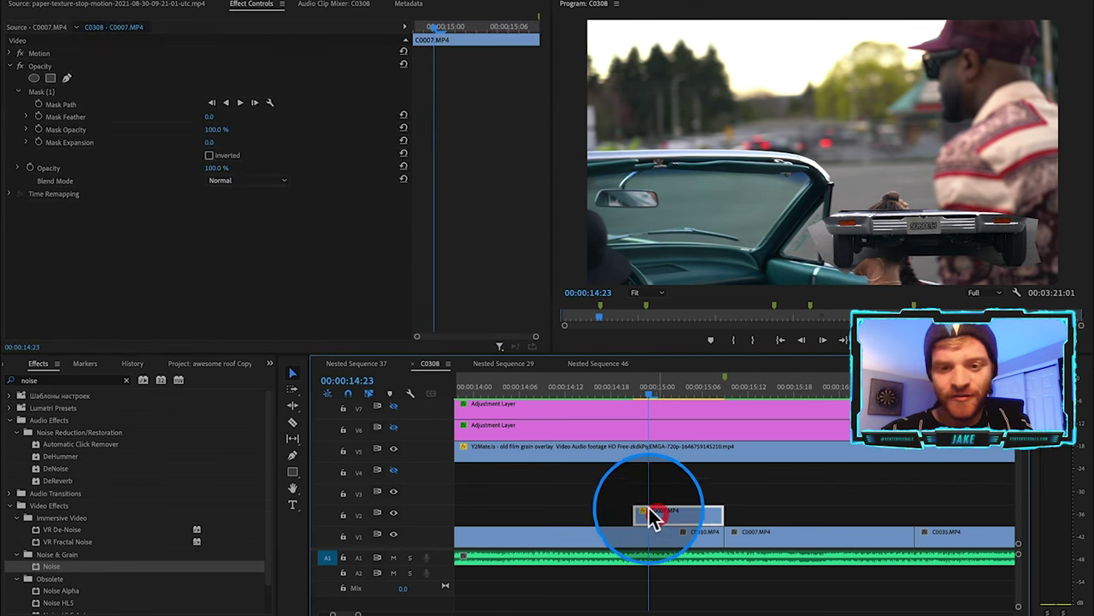
{"action": "left_click", "coordinate": [55, 93]}
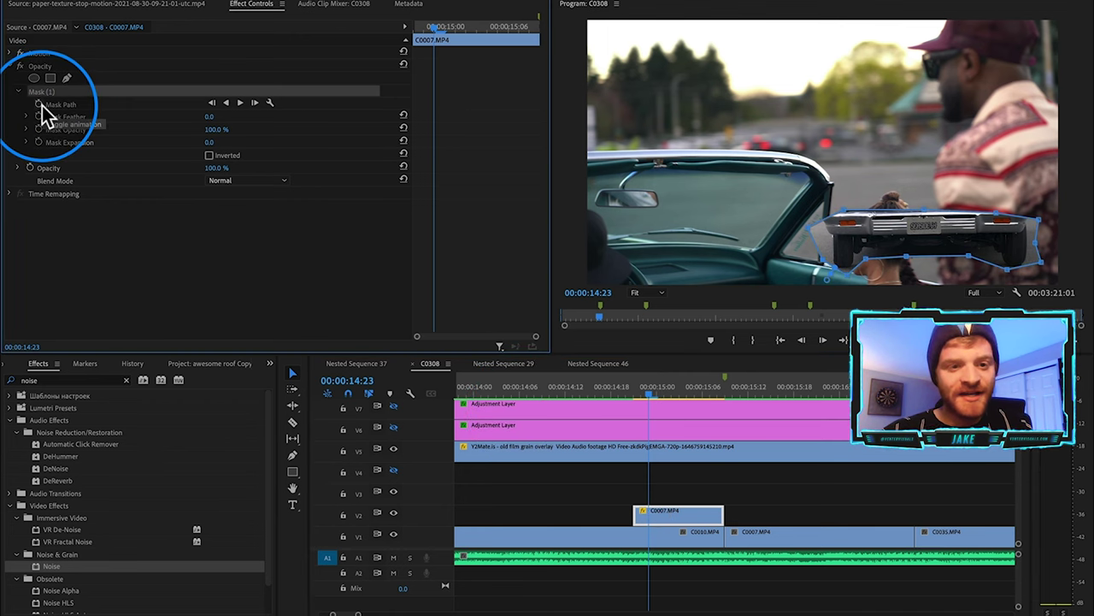
{"action": "left_click", "coordinate": [40, 104]}
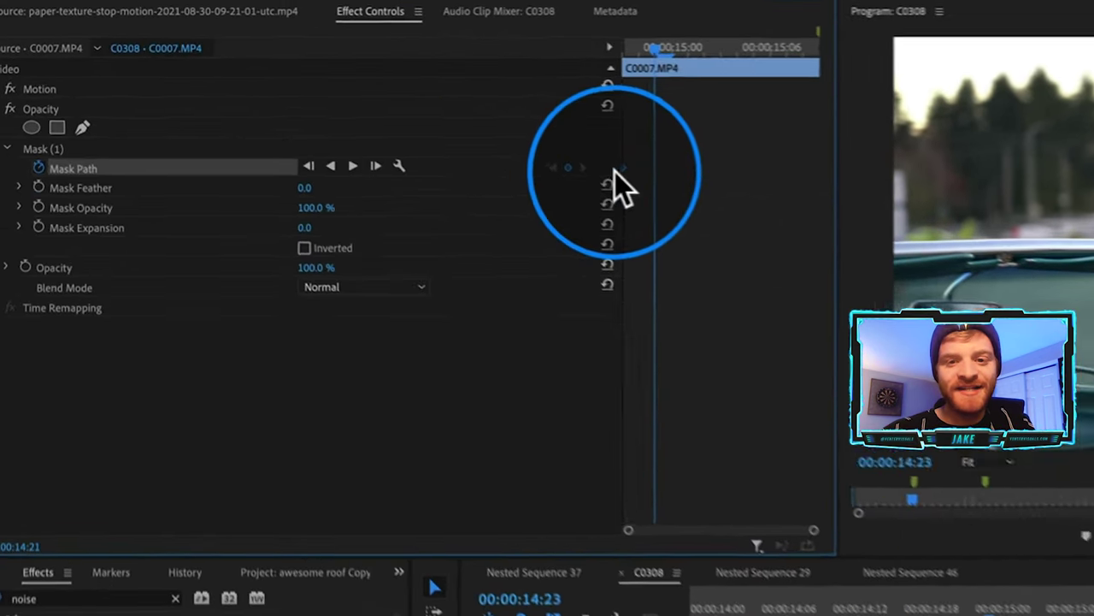
{"action": "left_click", "coordinate": [609, 171]}
{"action": "left_click_drag", "start_coordinate": [655, 49], "coordinate": [611, 50]}
{"action": "left_click_drag", "start_coordinate": [705, 53], "coordinate": [752, 53]}
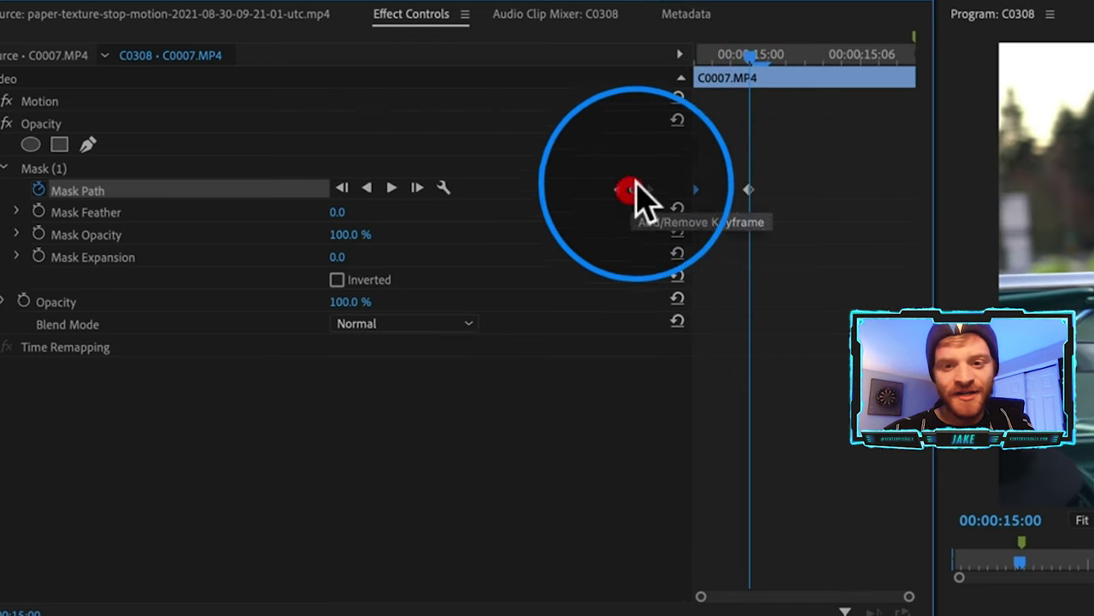
Step: At 00:00:15:01, reshape the upper edge of Mask (1) to take in the car's headlights, grille and hood
{"action": "left_click", "coordinate": [769, 56]}
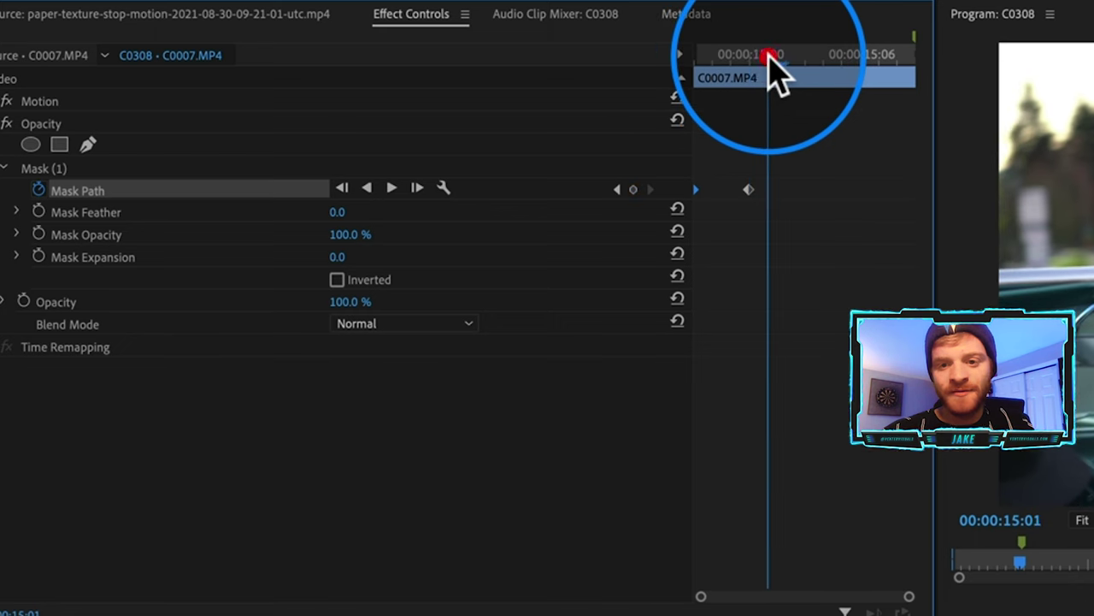
{"action": "left_click", "coordinate": [56, 170]}
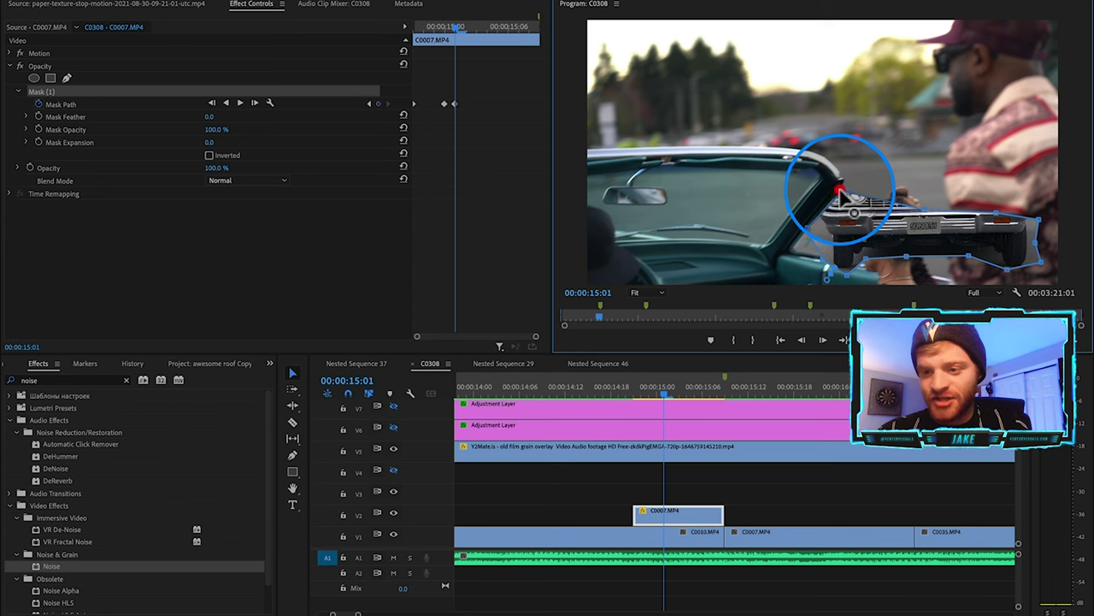
{"action": "left_click", "coordinate": [808, 222]}
{"action": "left_click_drag", "start_coordinate": [925, 211], "coordinate": [921, 169]}
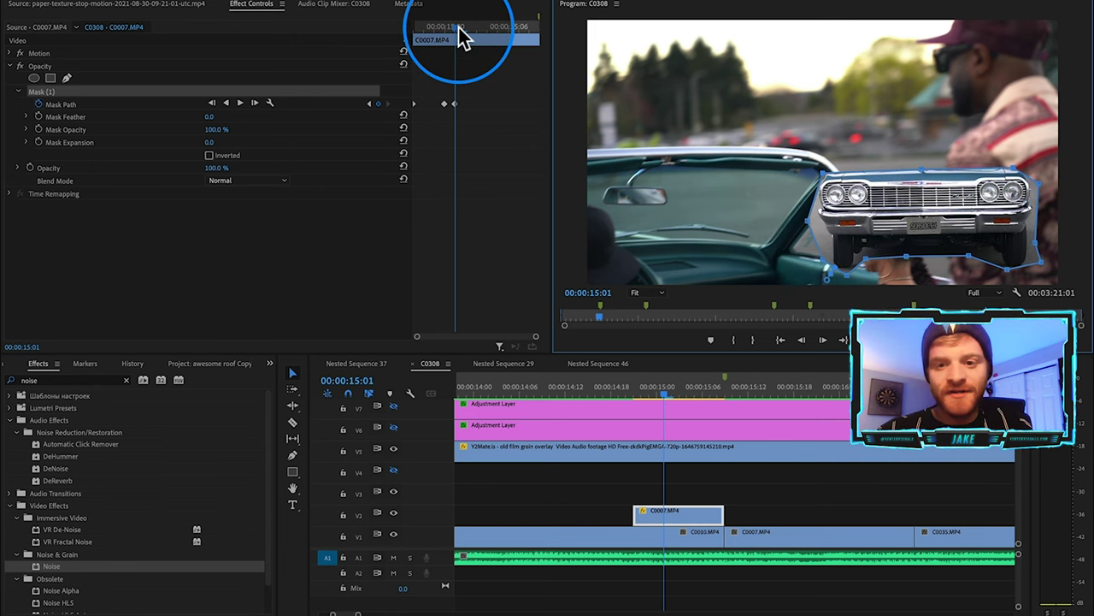
Step: Add a holding Mask Path keyframe at 00:00:15:04 and extend the mask up around the car's windshield at 00:00:15:05
{"action": "left_click_drag", "start_coordinate": [459, 28], "coordinate": [487, 29]}
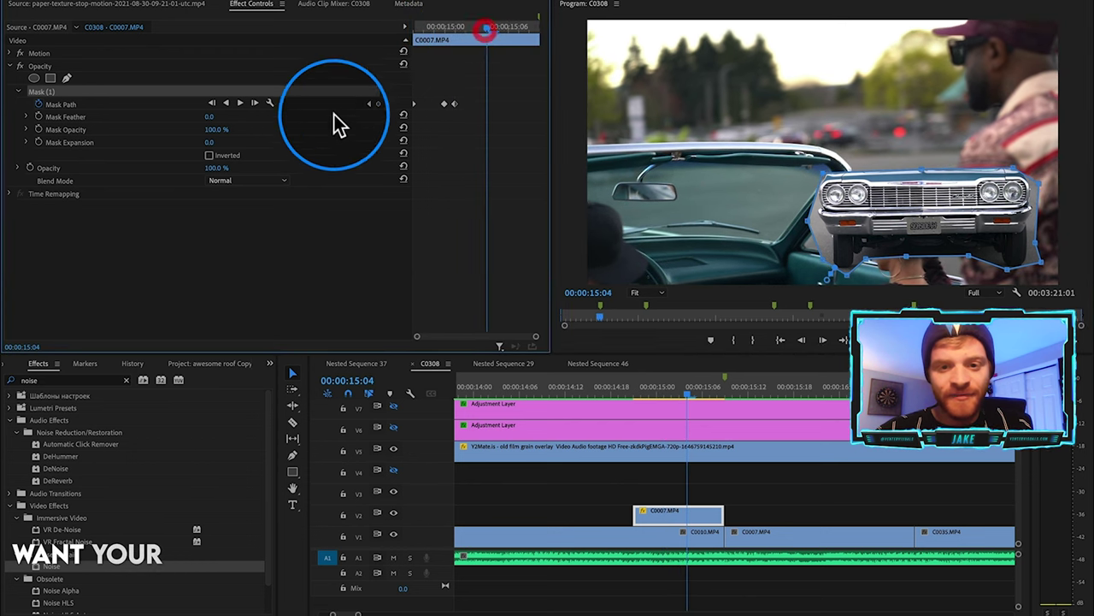
{"action": "left_click", "coordinate": [378, 104]}
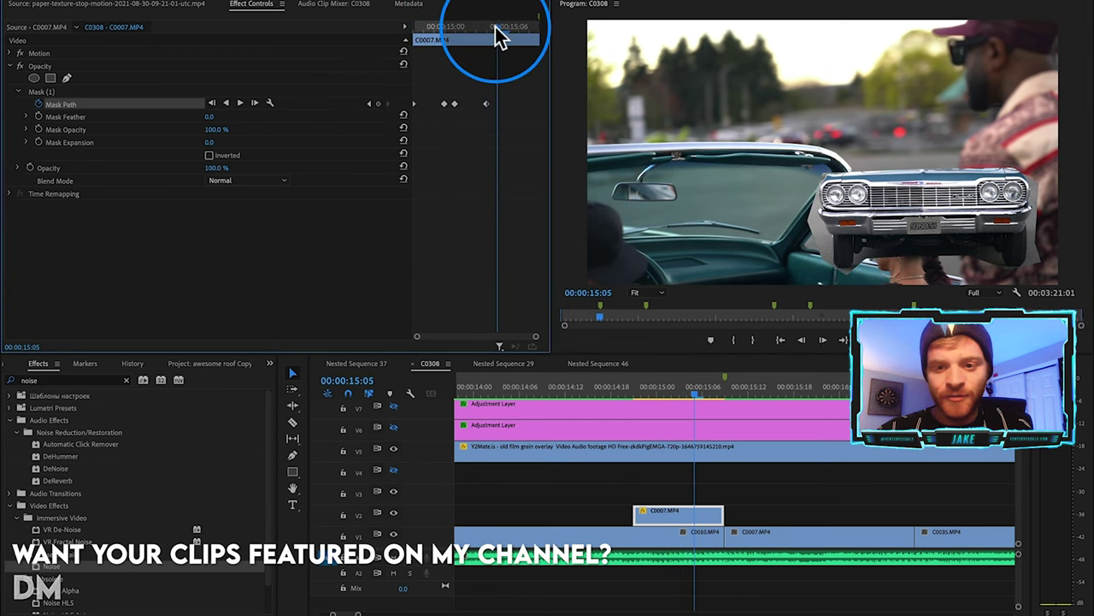
{"action": "left_click", "coordinate": [497, 34]}
{"action": "left_click", "coordinate": [85, 92]}
{"action": "left_click_drag", "start_coordinate": [823, 174], "coordinate": [825, 133]}
{"action": "left_click_drag", "start_coordinate": [926, 157], "coordinate": [1014, 133]}
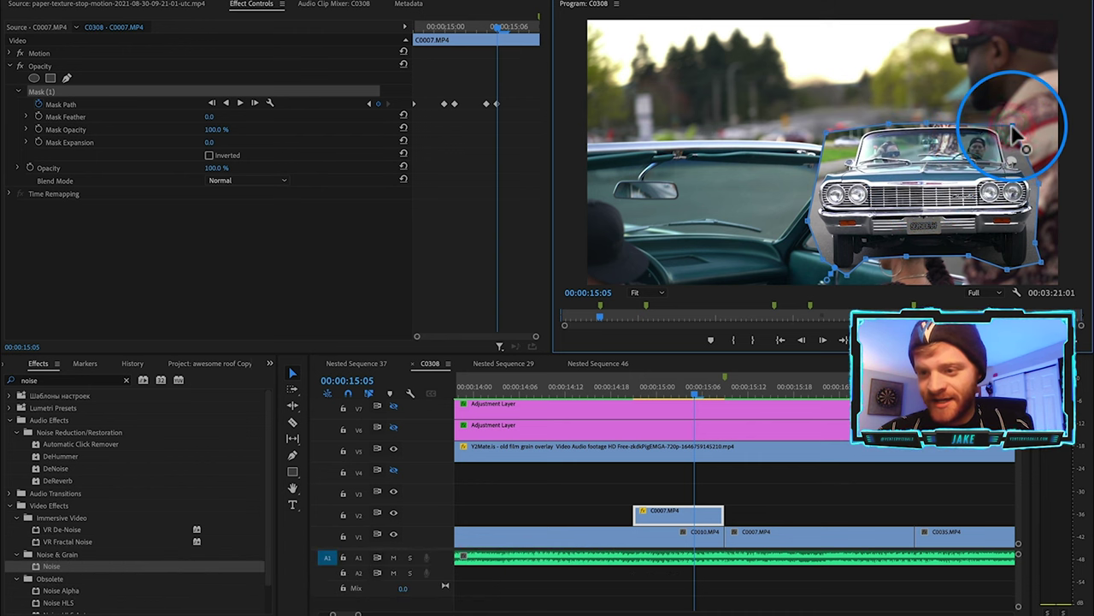
Step: Play the sequence from 00:00:14:06 through the cut to check the staged mask reveal of the car
{"action": "left_click", "coordinate": [500, 34]}
{"action": "mouse_move", "coordinate": [500, 34]}
{"action": "left_mouse_down"}
{"action": "mouse_move", "coordinate": [554, 35]}
{"action": "mouse_move", "coordinate": [594, 134]}
{"action": "mouse_move", "coordinate": [457, 106]}
{"action": "mouse_move", "coordinate": [457, 32]}
{"action": "mouse_move", "coordinate": [398, 36]}
{"action": "mouse_move", "coordinate": [518, 32]}
{"action": "mouse_move", "coordinate": [297, 43]}
{"action": "left_mouse_up"}
{"action": "left_click", "coordinate": [47, 91]}
{"action": "left_click", "coordinate": [519, 393]}
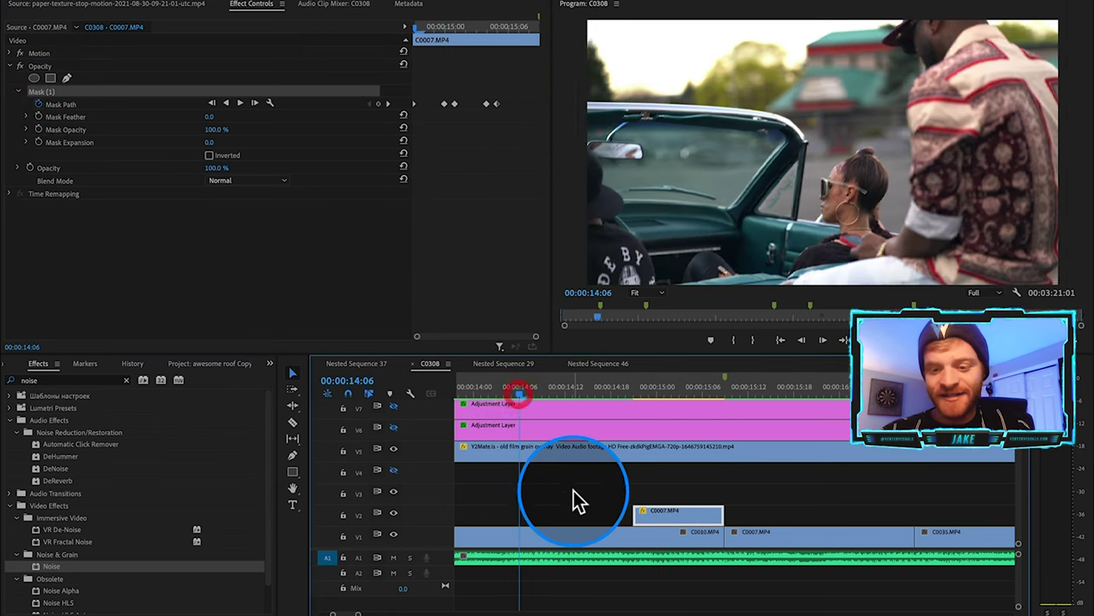
{"action": "left_click", "coordinate": [577, 500]}
{"action": "left_click", "coordinate": [753, 501]}
{"action": "key", "text": "space"}
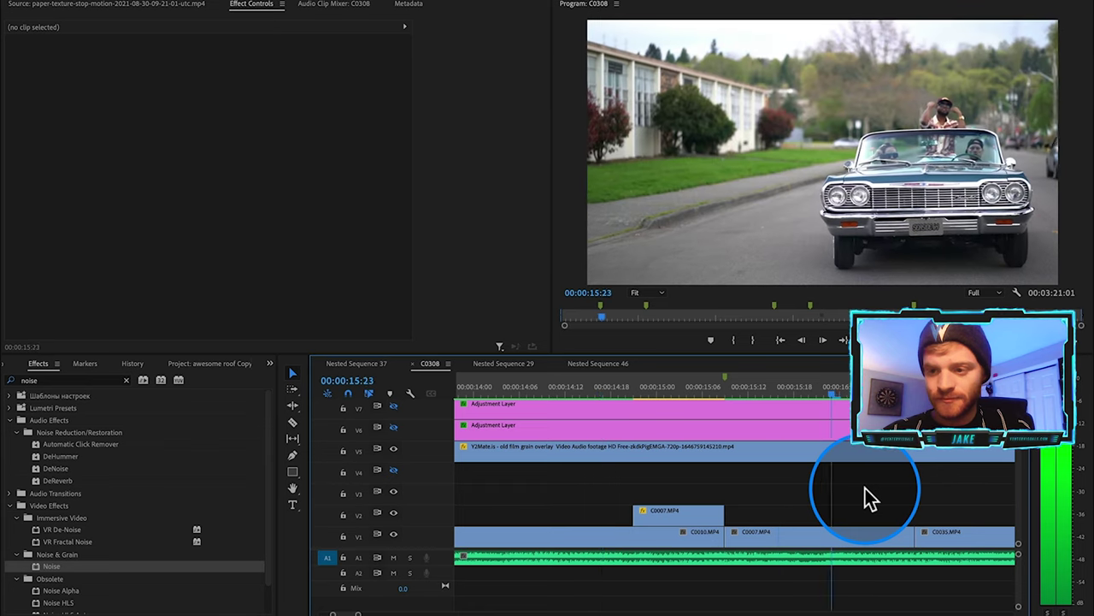
Step: Nest the masked, frozen C0007.MP4 clip on V2 into its own sequence
{"action": "left_click", "coordinate": [683, 518]}
{"action": "right_click", "coordinate": [684, 519]}
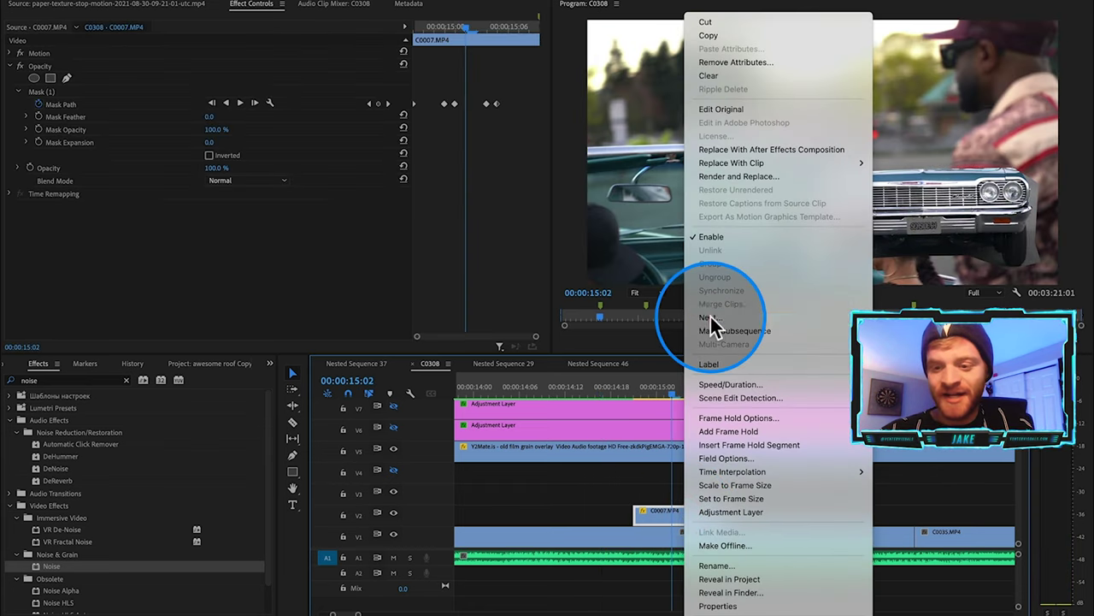
{"action": "left_click", "coordinate": [712, 325]}
{"action": "left_click", "coordinate": [580, 326]}
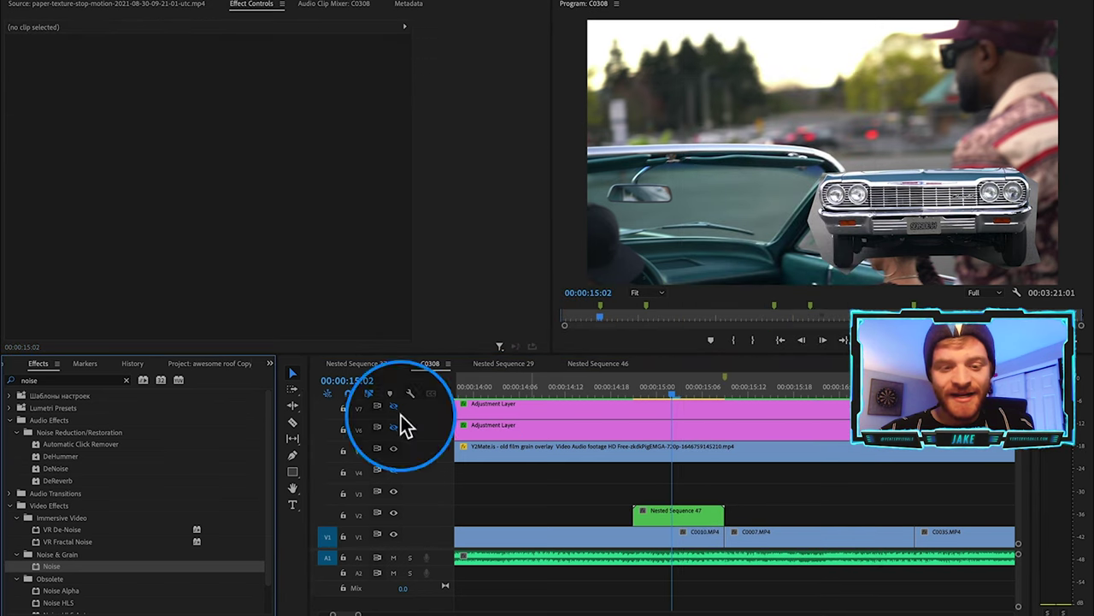
Step: Apply the Lumetri Color effect to the nested car clip and set its Temperature to 70
{"action": "left_click", "coordinate": [126, 380]}
{"action": "type", "text": "lumetric"}
{"action": "key", "text": "BackSpace"}
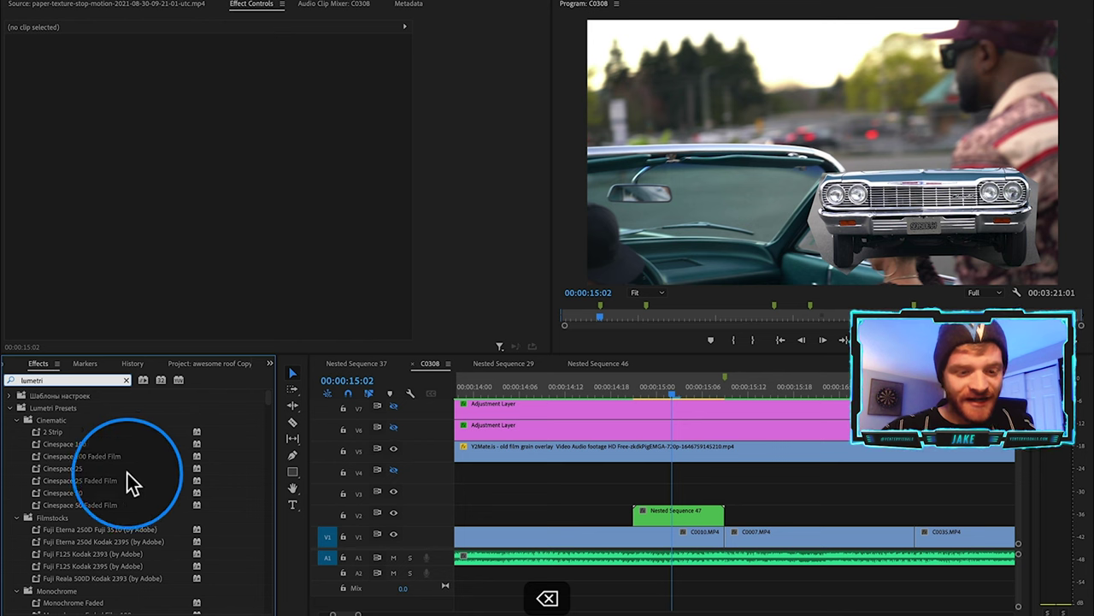
{"action": "scroll", "coordinate": [69, 462], "scroll_direction": "down", "scroll_amount": 5}
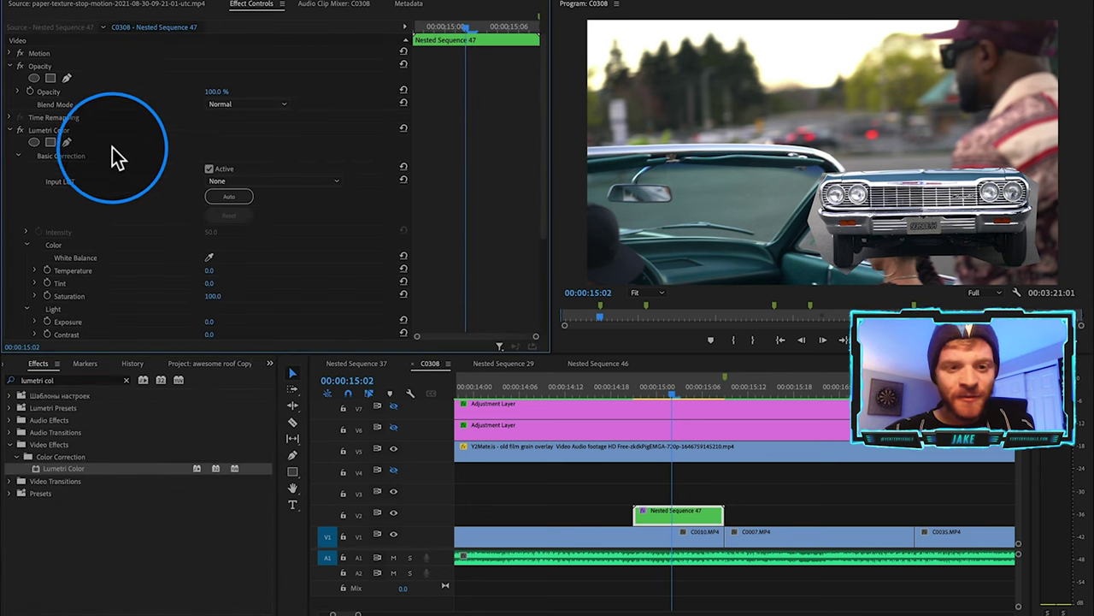
{"action": "left_click", "coordinate": [108, 129]}
{"action": "left_click", "coordinate": [97, 267]}
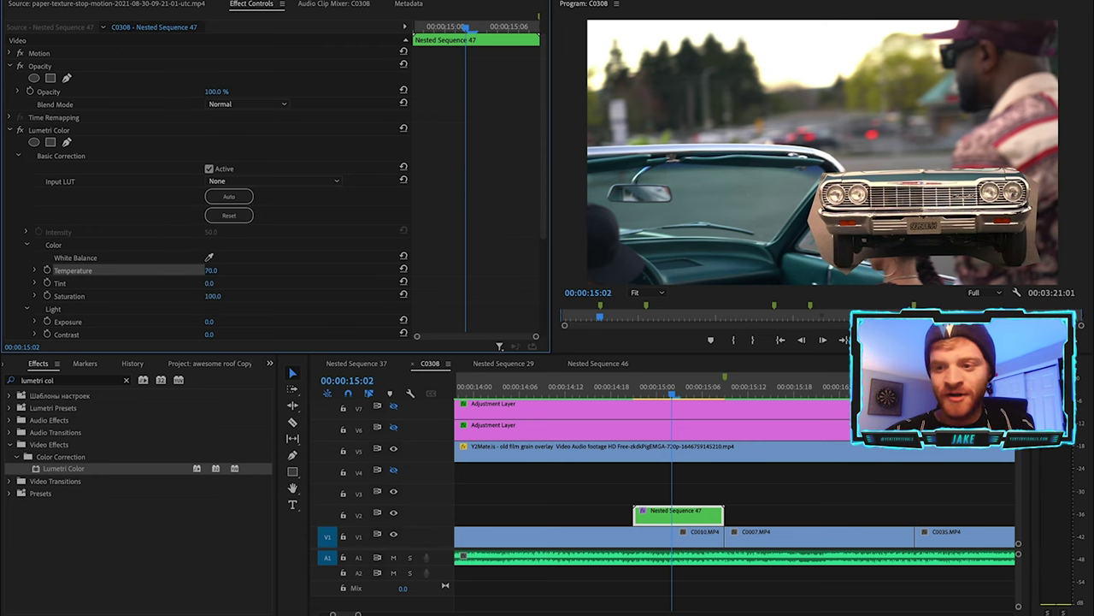
Step: Set Sharpen to 80 in the Creative adjustments of the nested clip's Lumetri Color effect
{"action": "scroll", "coordinate": [147, 257], "scroll_direction": "down", "scroll_amount": 5}
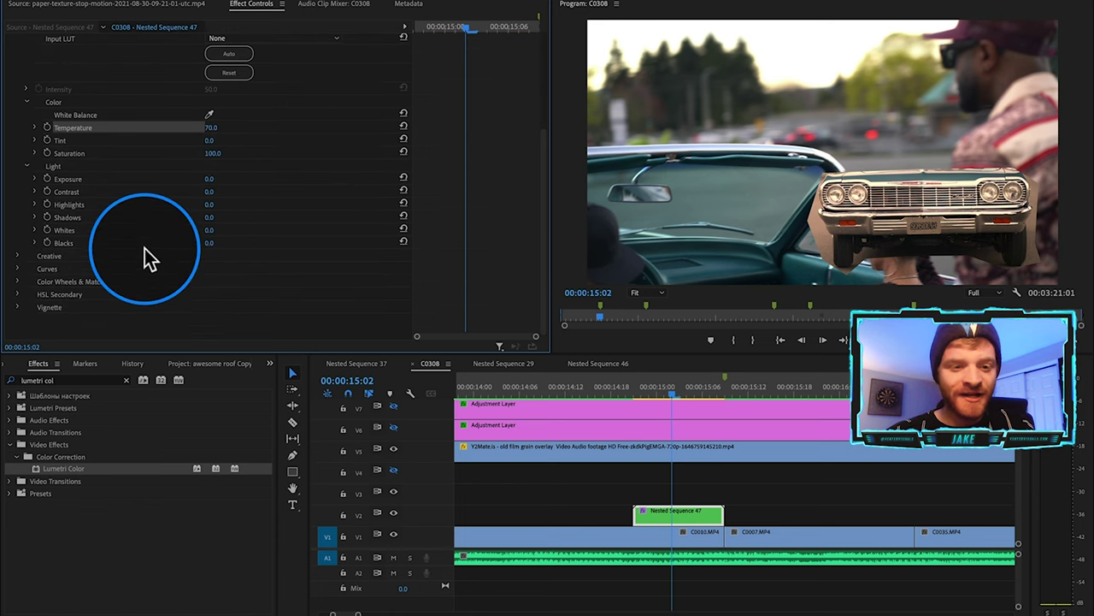
{"action": "scroll", "coordinate": [20, 263], "scroll_direction": "down", "scroll_amount": 4}
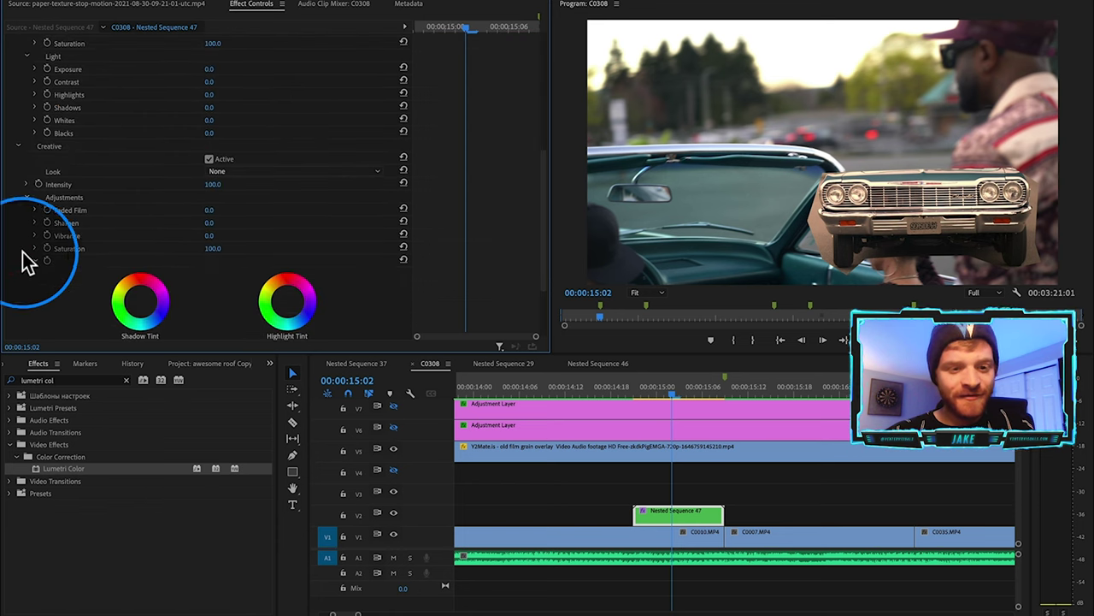
{"action": "left_click_drag", "start_coordinate": [210, 222], "coordinate": [213, 222]}
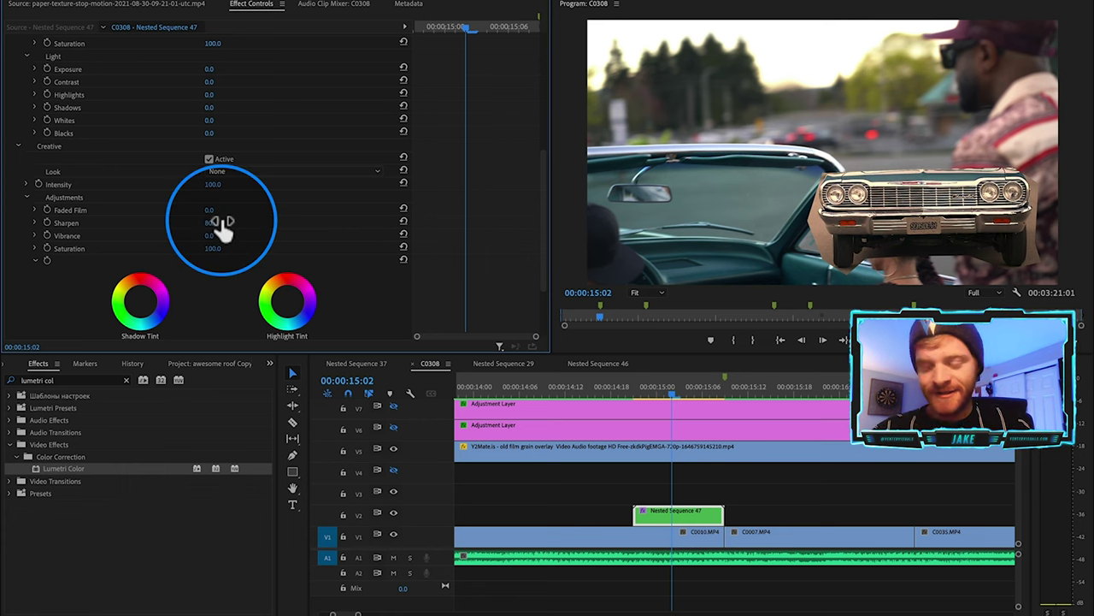
Step: Apply the Noise video effect to the nested clip and raise its Amount of Noise until grain shows on the car
{"action": "left_click", "coordinate": [126, 380]}
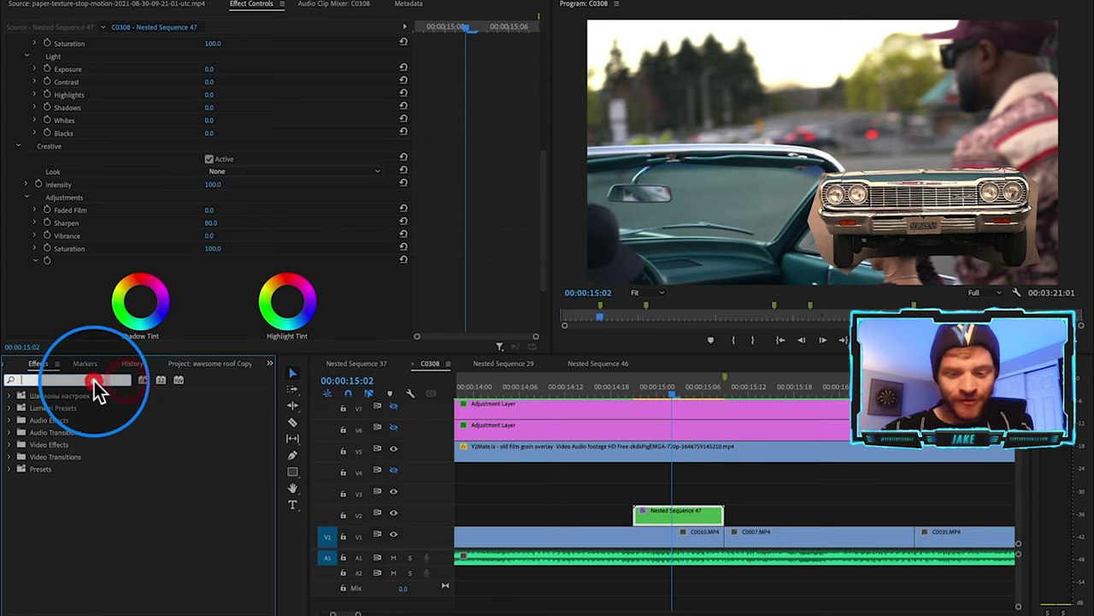
{"action": "type", "text": "noise"}
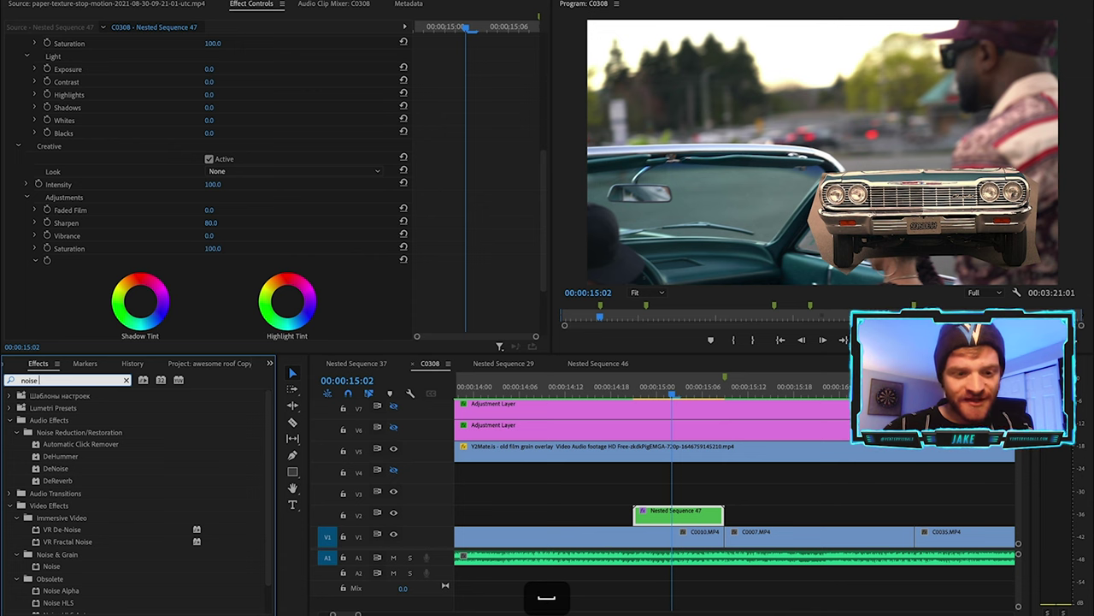
{"action": "scroll", "coordinate": [62, 506], "scroll_direction": "down", "scroll_amount": 1}
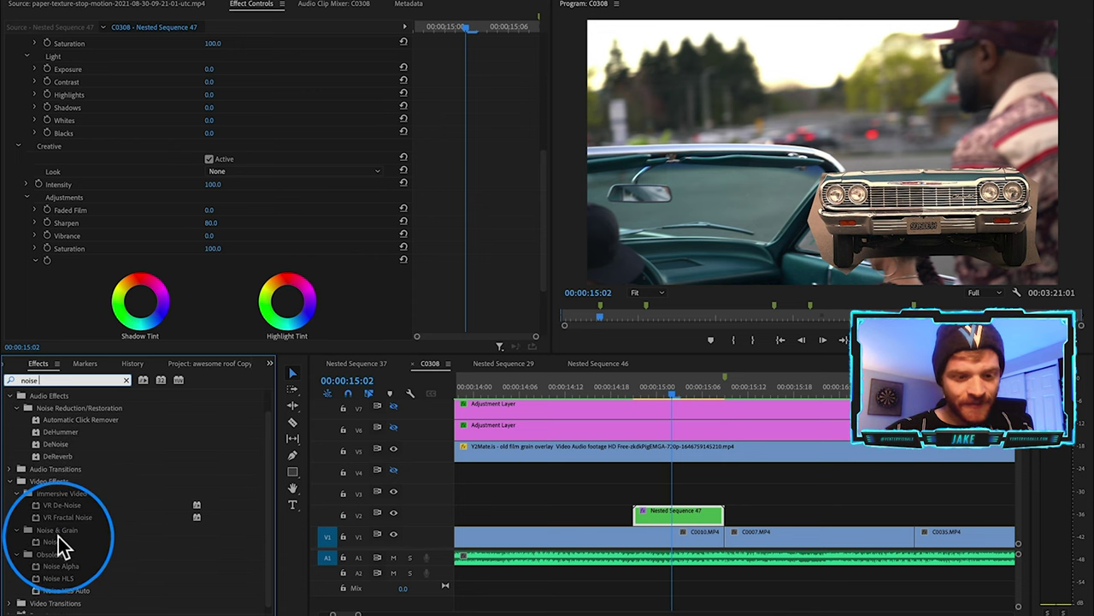
{"action": "left_click", "coordinate": [54, 542]}
{"action": "left_click_drag", "start_coordinate": [46, 541], "coordinate": [710, 518]}
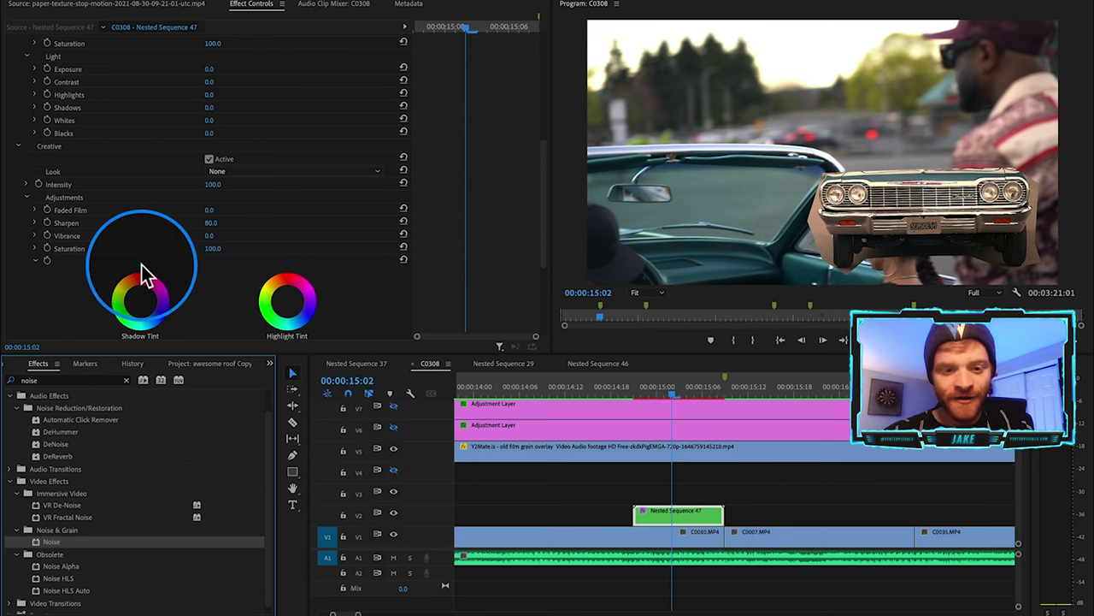
{"action": "scroll", "coordinate": [137, 272], "scroll_direction": "down", "scroll_amount": 5}
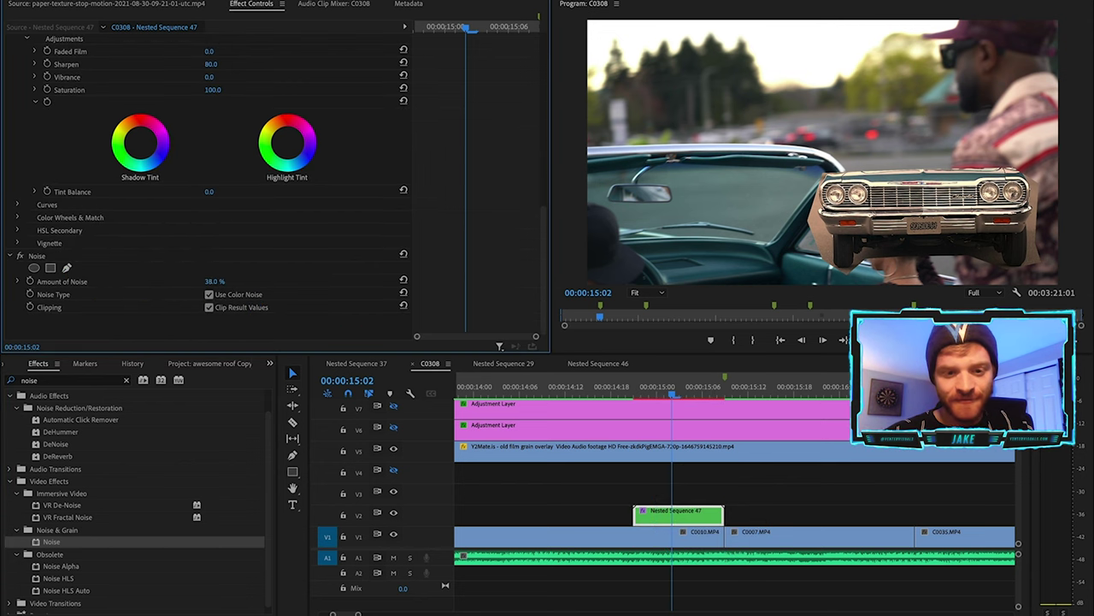
{"action": "left_click_drag", "start_coordinate": [214, 281], "coordinate": [223, 281]}
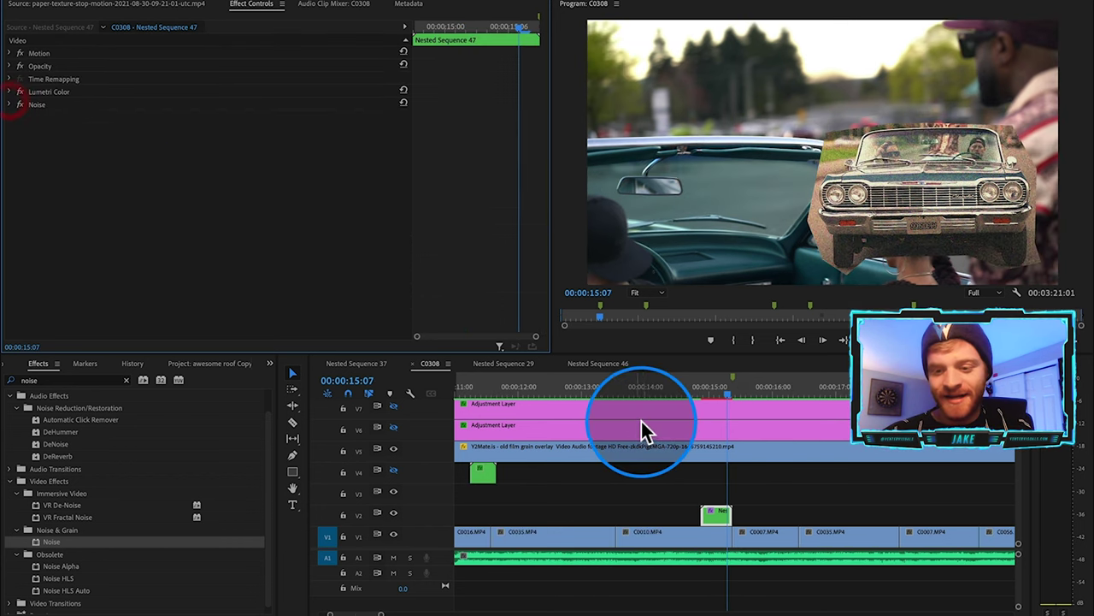
Step: Render the section around the car cutout transition with Render In to Out
{"action": "left_click", "coordinate": [661, 391]}
{"action": "left_click_drag", "start_coordinate": [661, 395], "coordinate": [781, 397]}
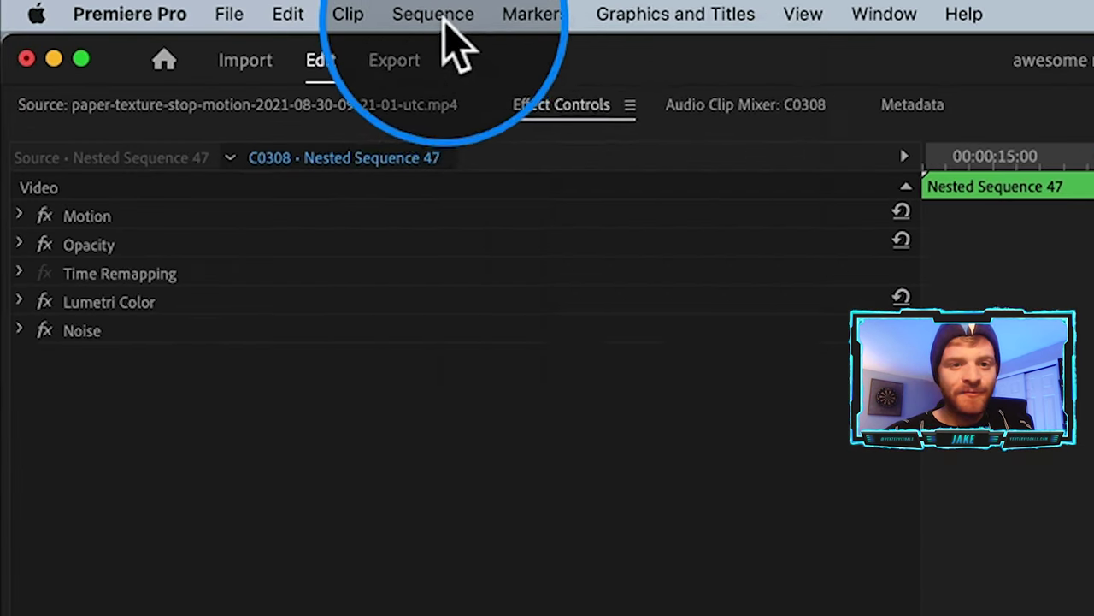
{"action": "left_click", "coordinate": [443, 19]}
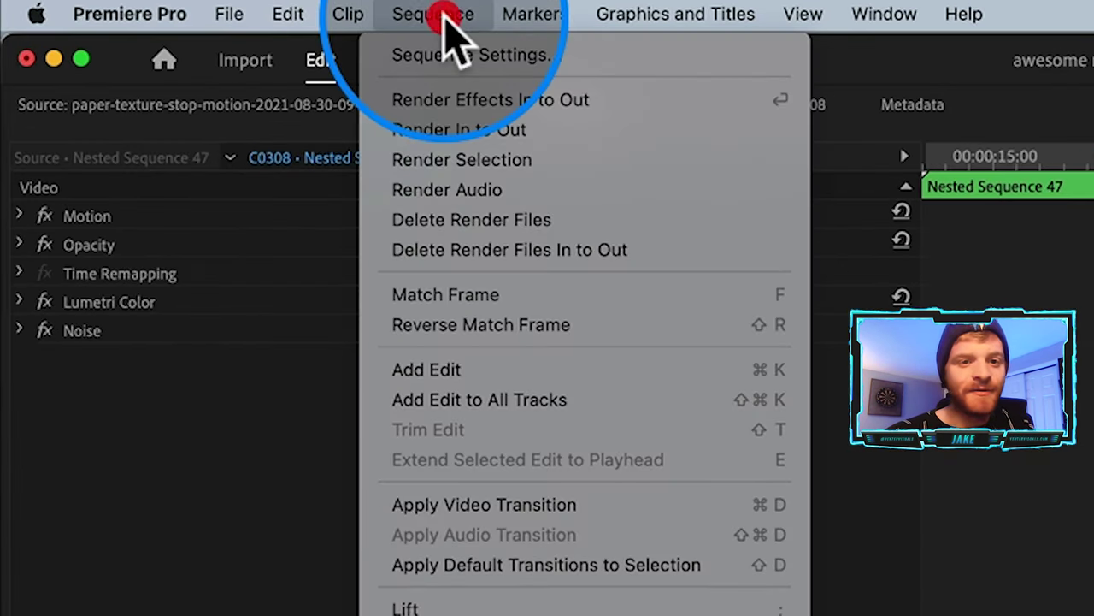
{"action": "left_click", "coordinate": [473, 128]}
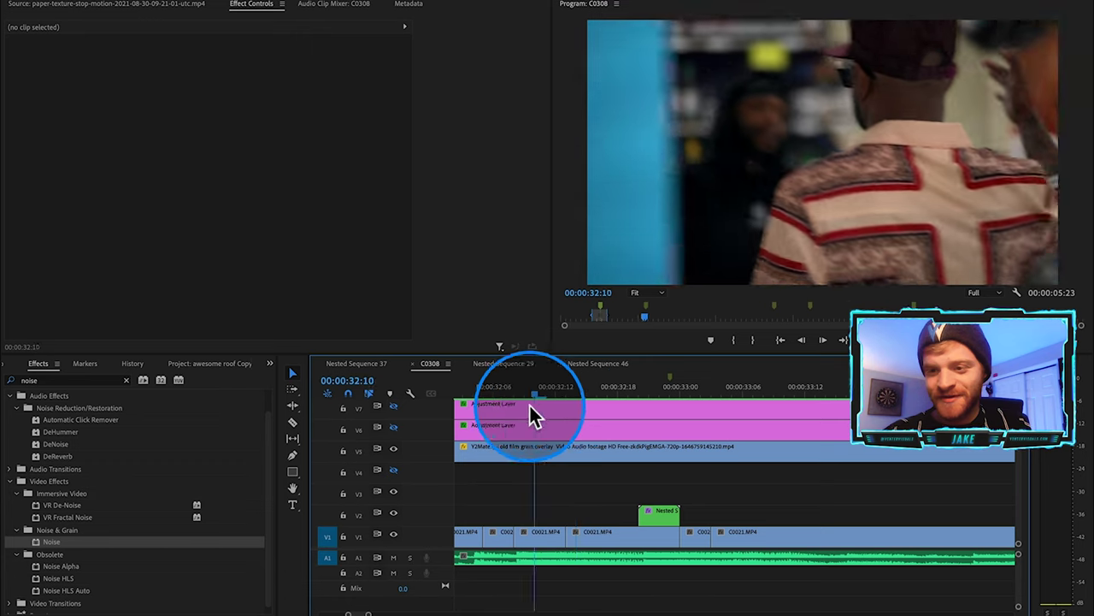
Step: Scrub the existing cutout transition from 00:00:32:10 to 00:00:32:23, examining its V2 nest and the C0021.MP4 clip beneath it
{"action": "left_click_drag", "start_coordinate": [530, 405], "coordinate": [667, 428]}
{"action": "mouse_move", "coordinate": [681, 430]}
{"action": "left_mouse_down"}
{"action": "mouse_move", "coordinate": [813, 415]}
{"action": "mouse_move", "coordinate": [630, 439]}
{"action": "mouse_move", "coordinate": [681, 451]}
{"action": "left_mouse_up"}
{"action": "left_click", "coordinate": [659, 517]}
{"action": "left_click", "coordinate": [651, 540]}
{"action": "left_click", "coordinate": [659, 514]}
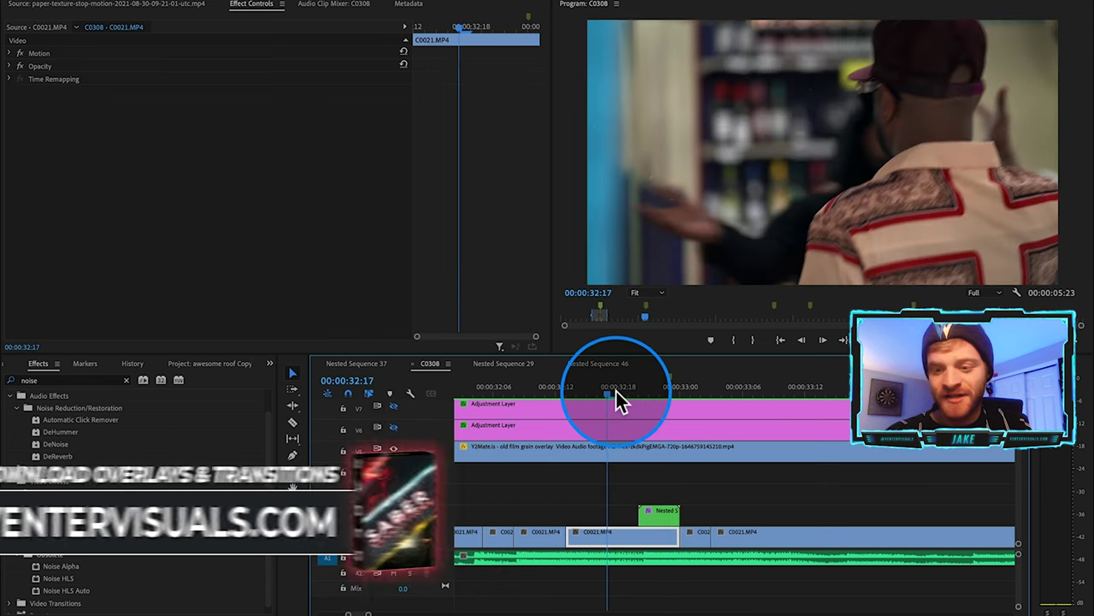
{"action": "mouse_move", "coordinate": [675, 396]}
{"action": "left_mouse_down"}
{"action": "mouse_move", "coordinate": [660, 396]}
{"action": "mouse_move", "coordinate": [673, 398]}
{"action": "left_mouse_up"}
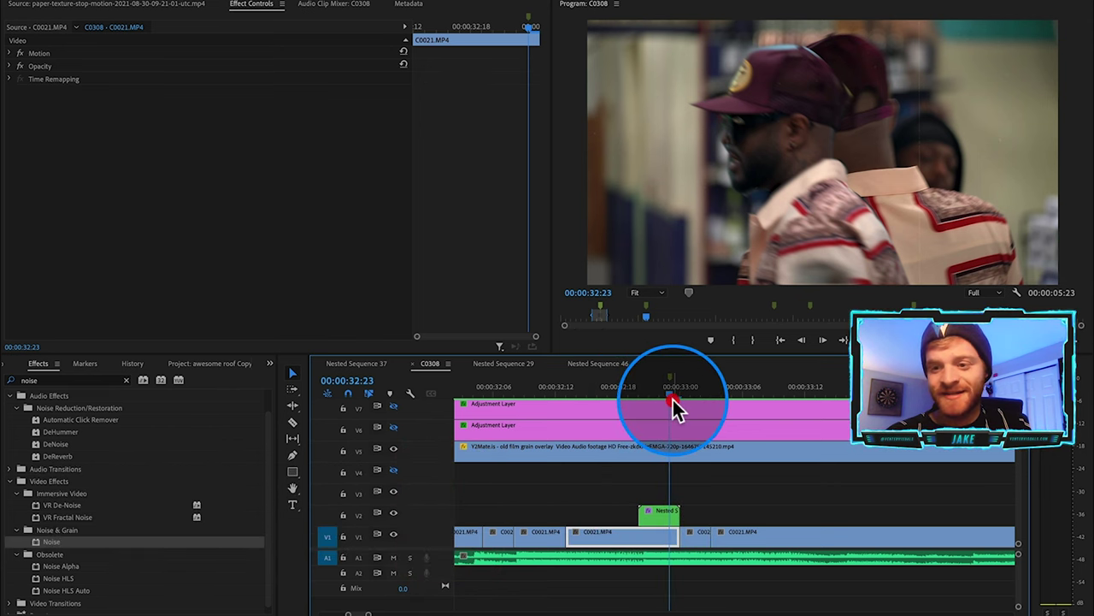
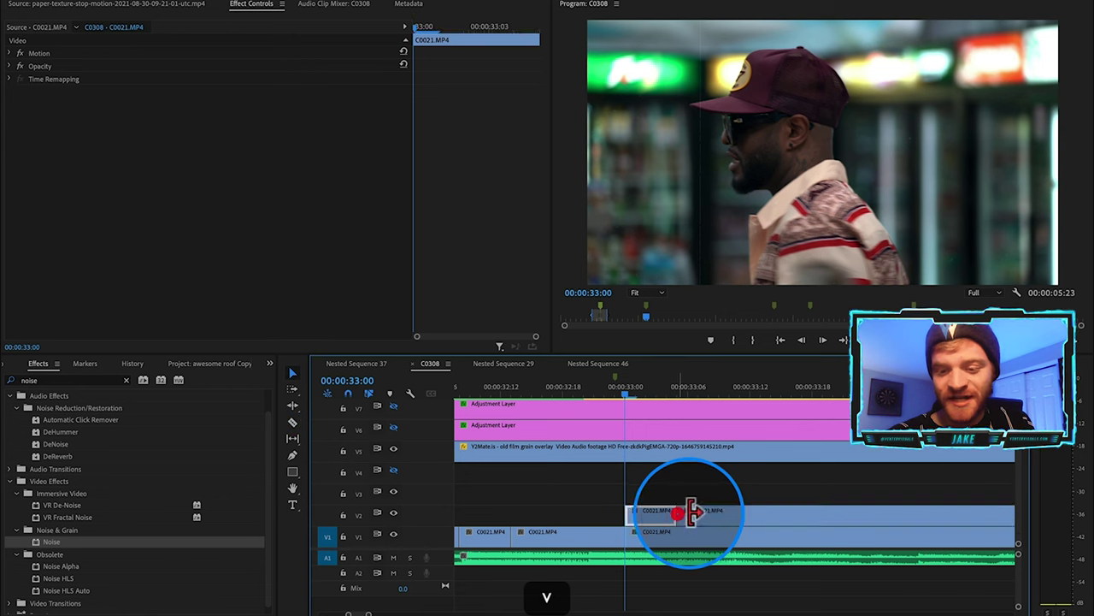
Step: Remove the leftover V2 footage and fit the frozen C0021.MP4 copy to 8 frames ending at the cut
{"action": "key", "text": "BackSpace"}
{"action": "left_click_drag", "start_coordinate": [662, 519], "coordinate": [612, 520]}
{"action": "scroll", "coordinate": [610, 513], "scroll_direction": "left", "scroll_amount": 2}
{"action": "mouse_move", "coordinate": [694, 387]}
{"action": "left_mouse_down"}
{"action": "mouse_move", "coordinate": [667, 386]}
{"action": "mouse_move", "coordinate": [686, 392]}
{"action": "left_mouse_up"}
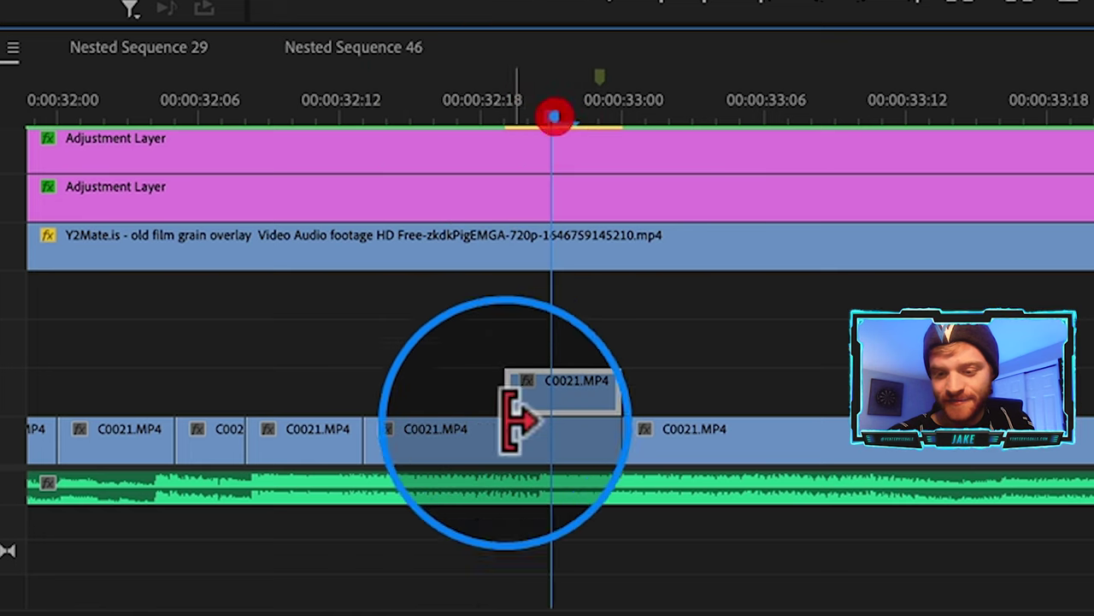
{"action": "left_click_drag", "start_coordinate": [484, 390], "coordinate": [427, 391]}
{"action": "left_click", "coordinate": [520, 402]}
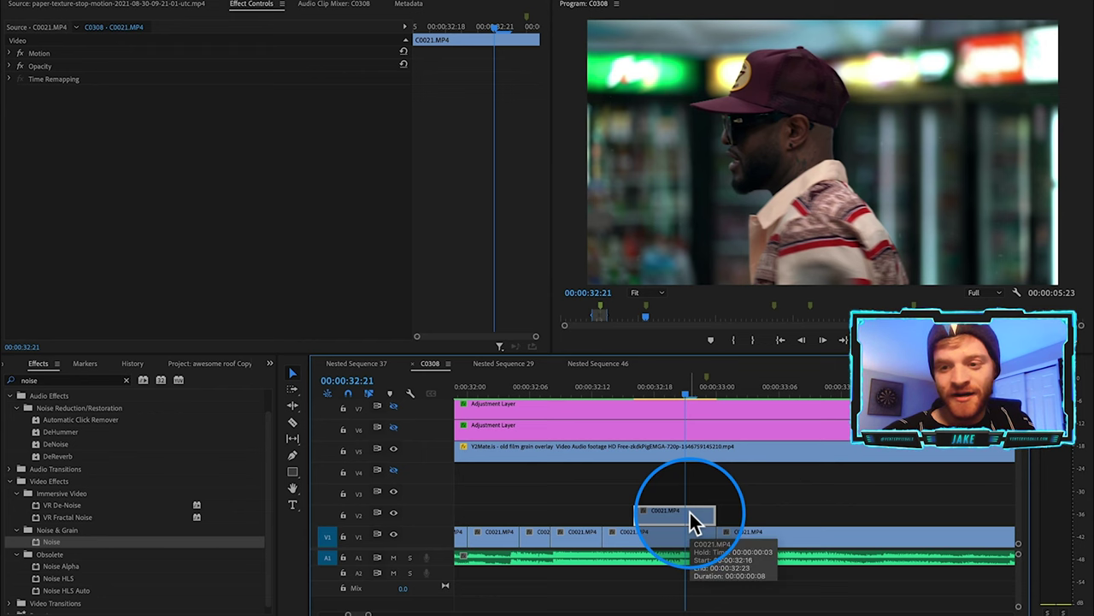
Step: Start a pen-drawn Opacity mask on the frozen C0021.MP4 copy, tracing the man's shirt front, collar and chin
{"action": "left_click", "coordinate": [5, 54]}
{"action": "left_click", "coordinate": [9, 66]}
{"action": "left_click", "coordinate": [66, 77]}
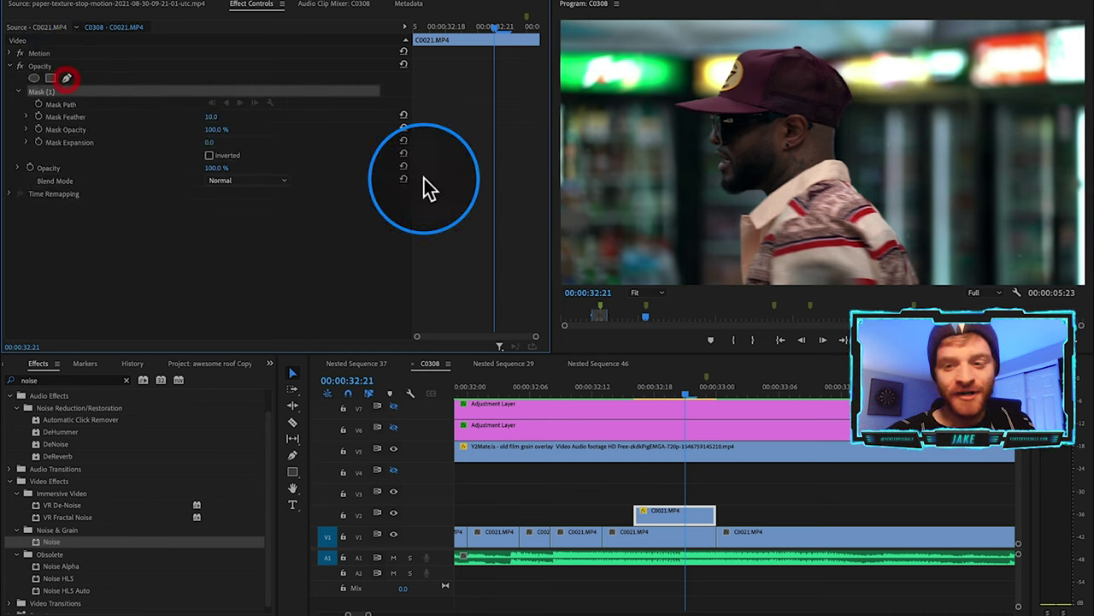
{"action": "left_click", "coordinate": [750, 283]}
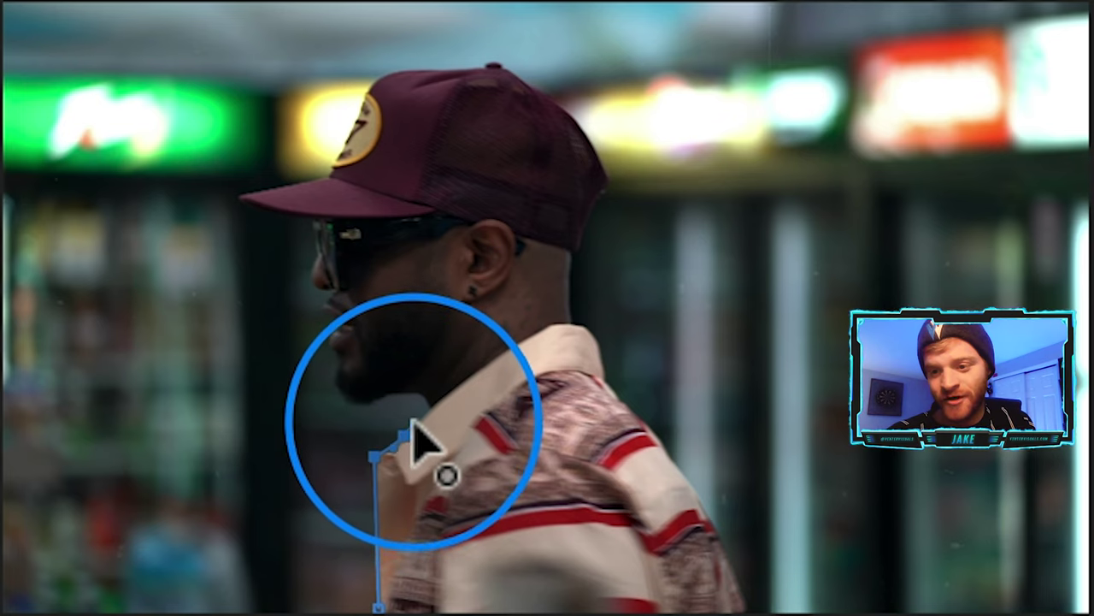
{"action": "left_click", "coordinate": [761, 206]}
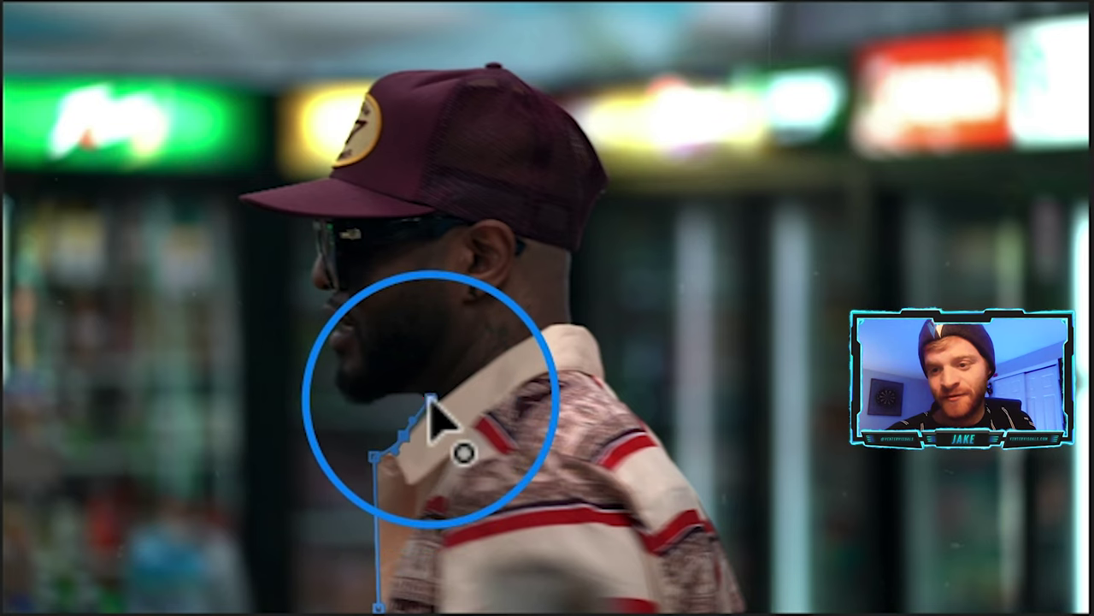
{"action": "left_click", "coordinate": [429, 400]}
{"action": "left_click_drag", "start_coordinate": [370, 400], "coordinate": [351, 412]}
{"action": "left_click", "coordinate": [352, 401]}
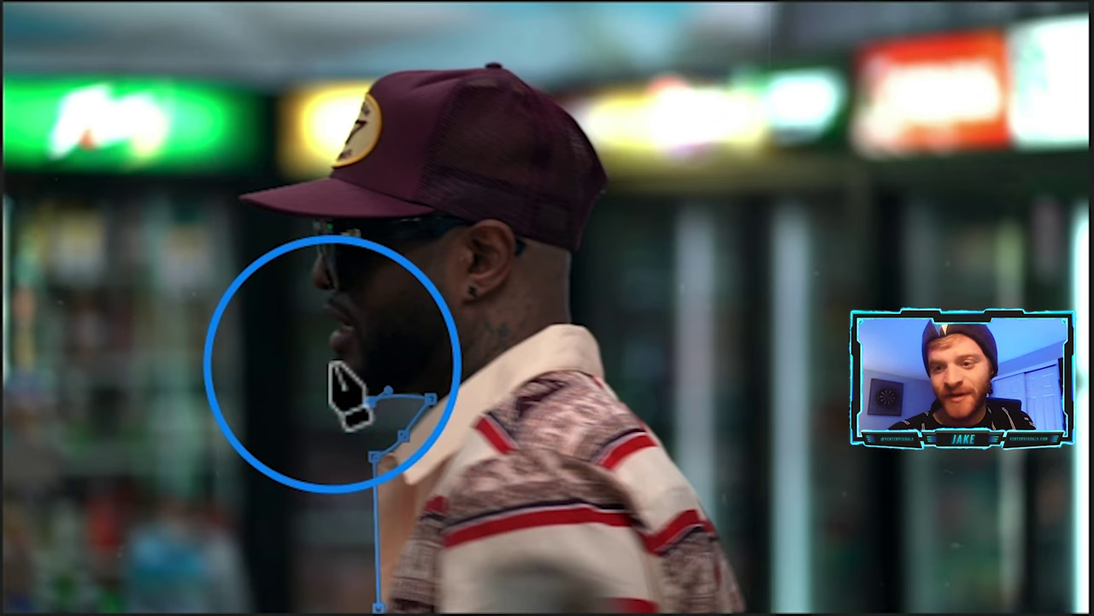
Step: Continue the mask outline up the man's face, following the lips and the nose
{"action": "left_click", "coordinate": [340, 350]}
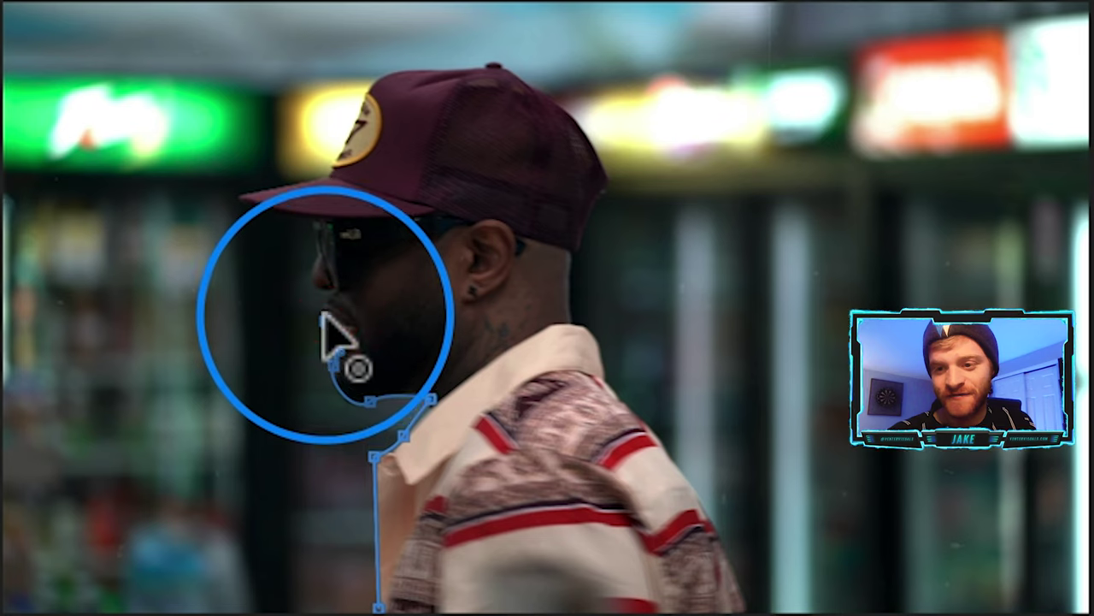
{"action": "left_click", "coordinate": [321, 314]}
{"action": "left_click", "coordinate": [307, 280]}
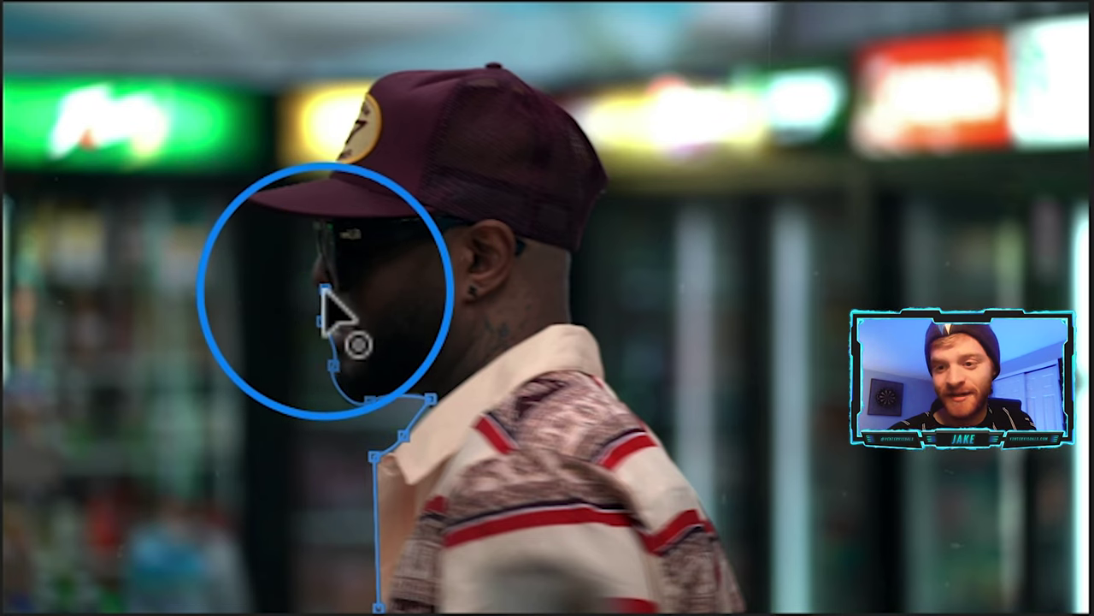
{"action": "mouse_move", "coordinate": [326, 293]}
{"action": "left_mouse_down"}
{"action": "mouse_move", "coordinate": [293, 272]}
{"action": "mouse_move", "coordinate": [305, 287]}
{"action": "left_mouse_up"}
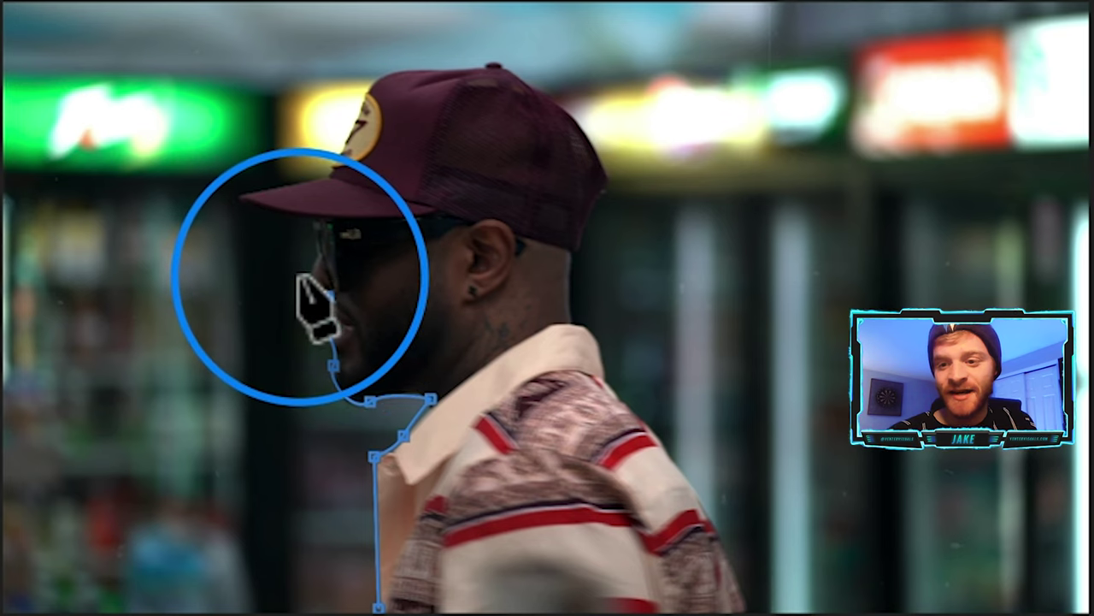
{"action": "left_click", "coordinate": [301, 279]}
{"action": "key", "text": "ctrl+z"}
{"action": "left_click", "coordinate": [293, 279]}
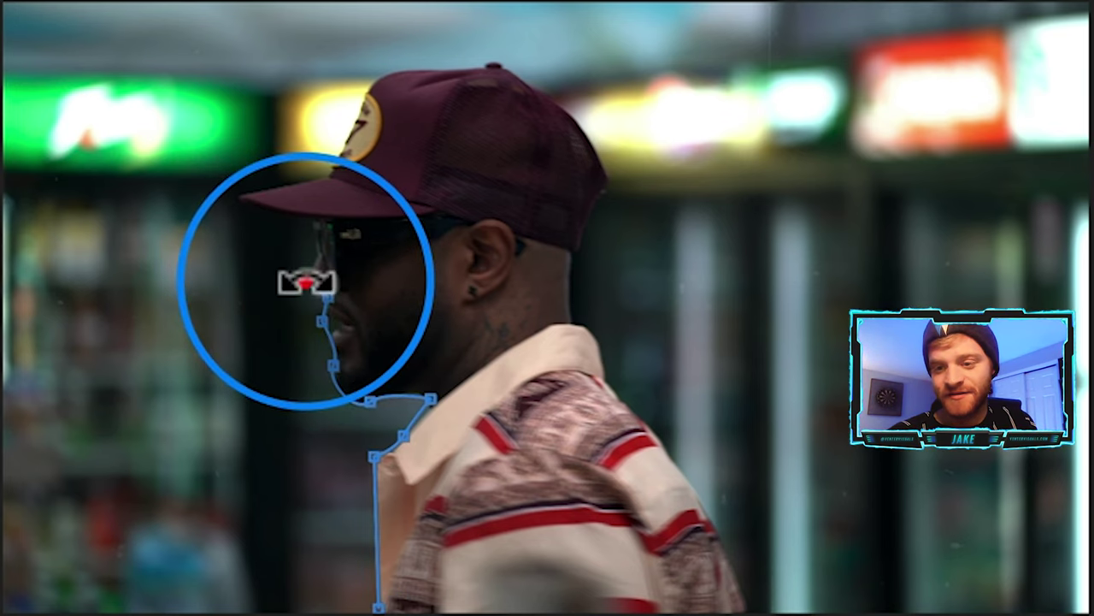
{"action": "left_click", "coordinate": [298, 282]}
Step: Trace the mask around the cap, neck and back, close it at the frame's lower edge, and use a Mask Feather of 0
{"action": "left_click", "coordinate": [306, 219]}
{"action": "left_click", "coordinate": [238, 198]}
{"action": "left_click", "coordinate": [323, 174]}
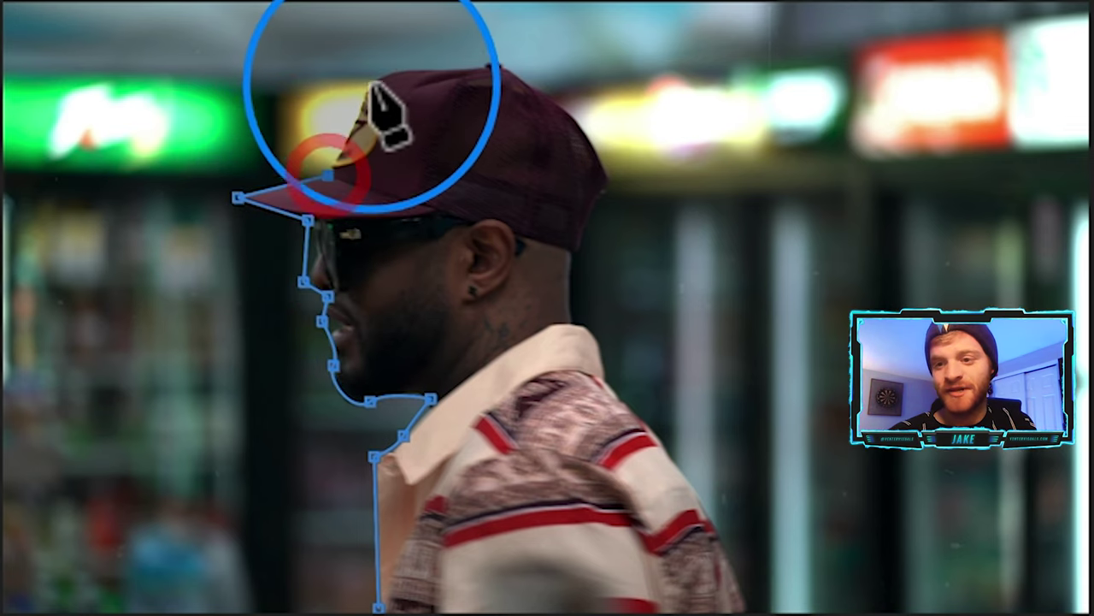
{"action": "left_click", "coordinate": [379, 69]}
{"action": "left_click", "coordinate": [489, 63]}
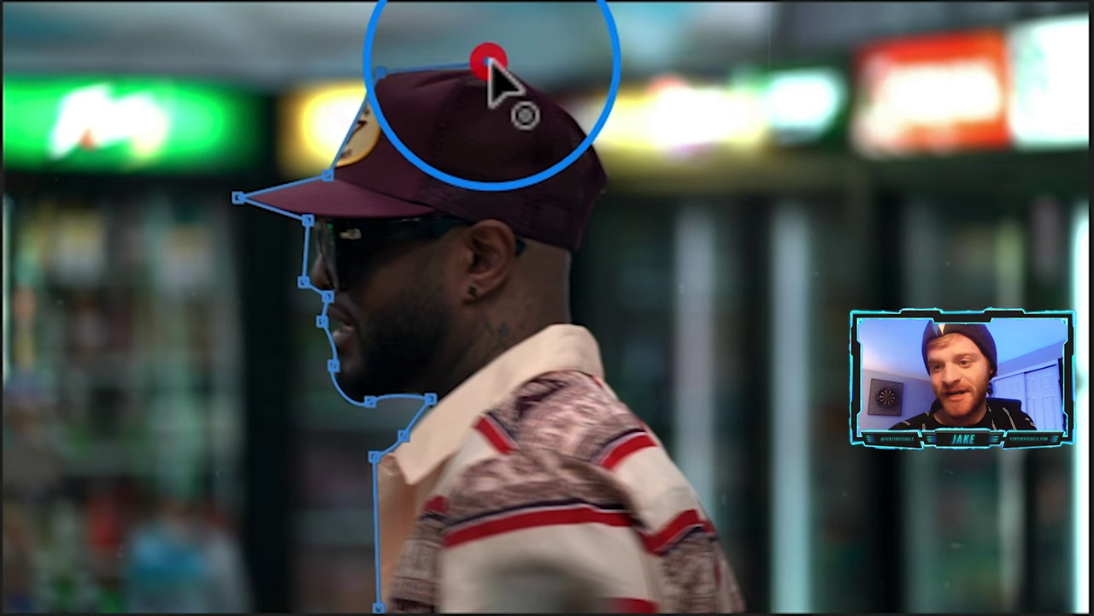
{"action": "left_click", "coordinate": [575, 112]}
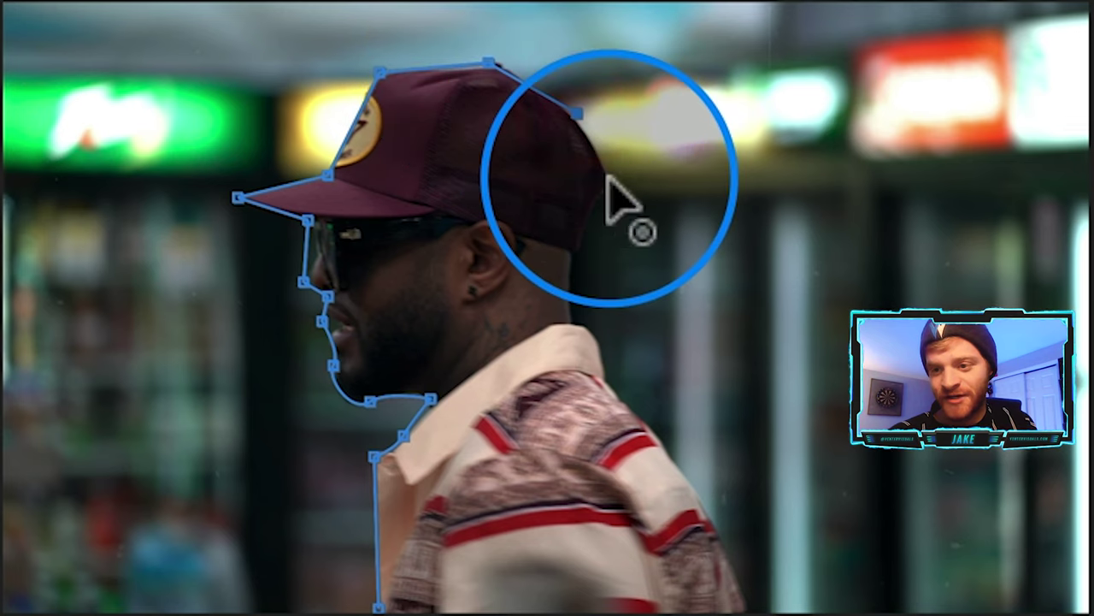
{"action": "left_click", "coordinate": [609, 180]}
{"action": "left_click", "coordinate": [575, 320]}
{"action": "left_click", "coordinate": [609, 393]}
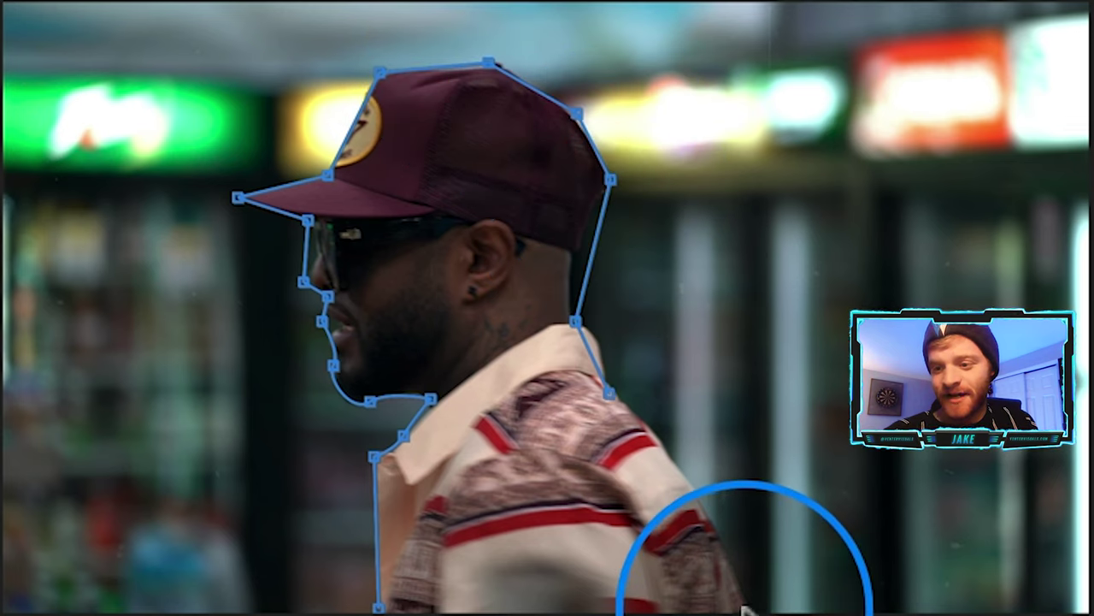
{"action": "left_click_drag", "start_coordinate": [745, 609], "coordinate": [750, 567]}
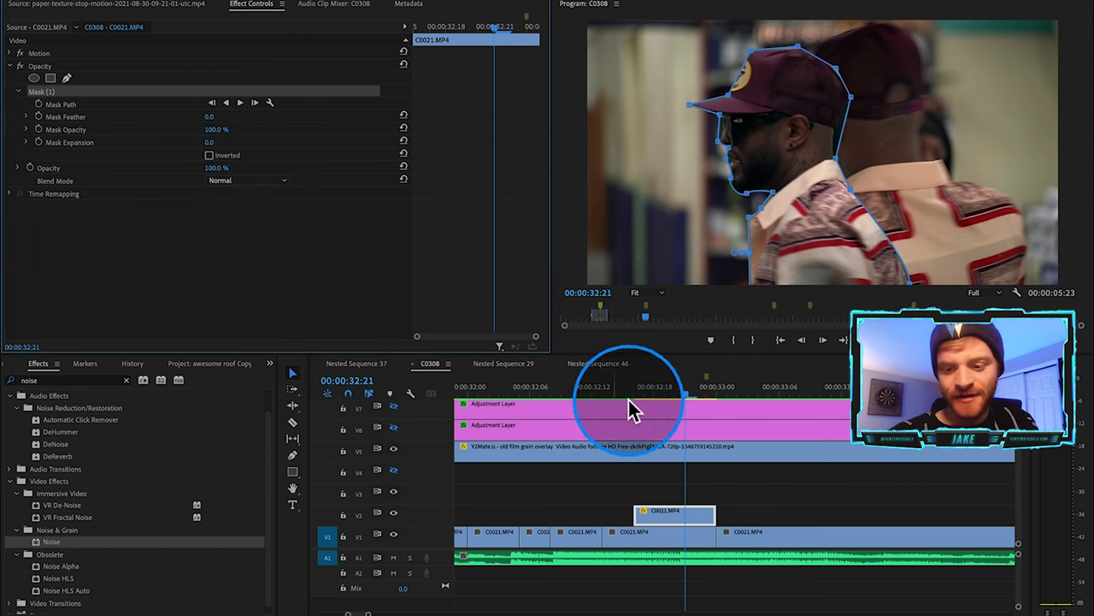
Step: Check the cutout back to 00:00:32:18 and nest the masked C0021.MP4 clip on V2
{"action": "left_click", "coordinate": [733, 480]}
{"action": "left_click", "coordinate": [749, 483]}
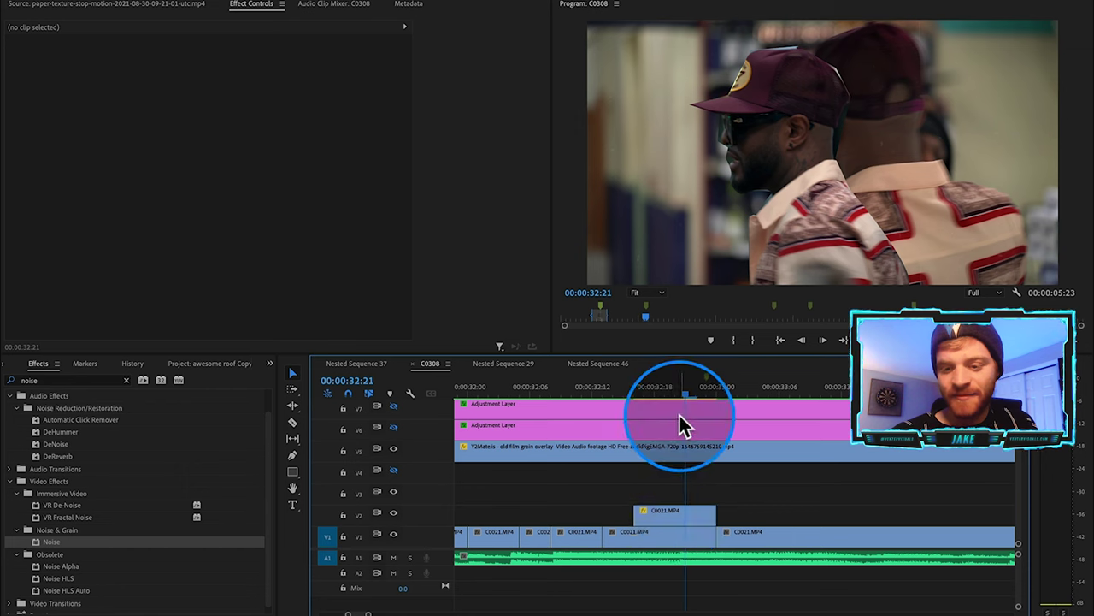
{"action": "left_click_drag", "start_coordinate": [677, 388], "coordinate": [661, 403]}
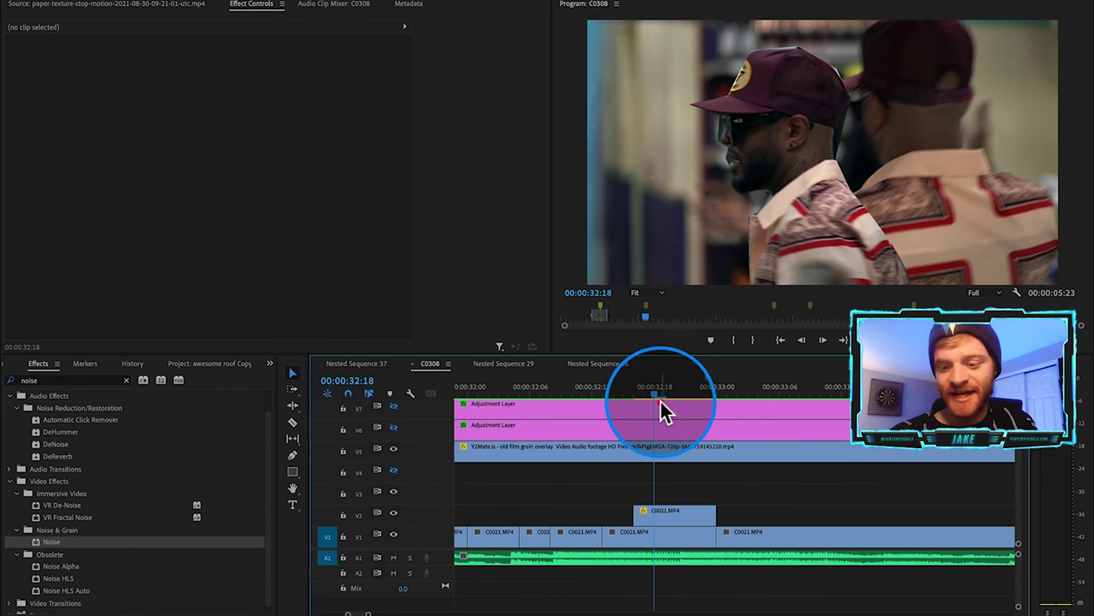
{"action": "left_click", "coordinate": [689, 516]}
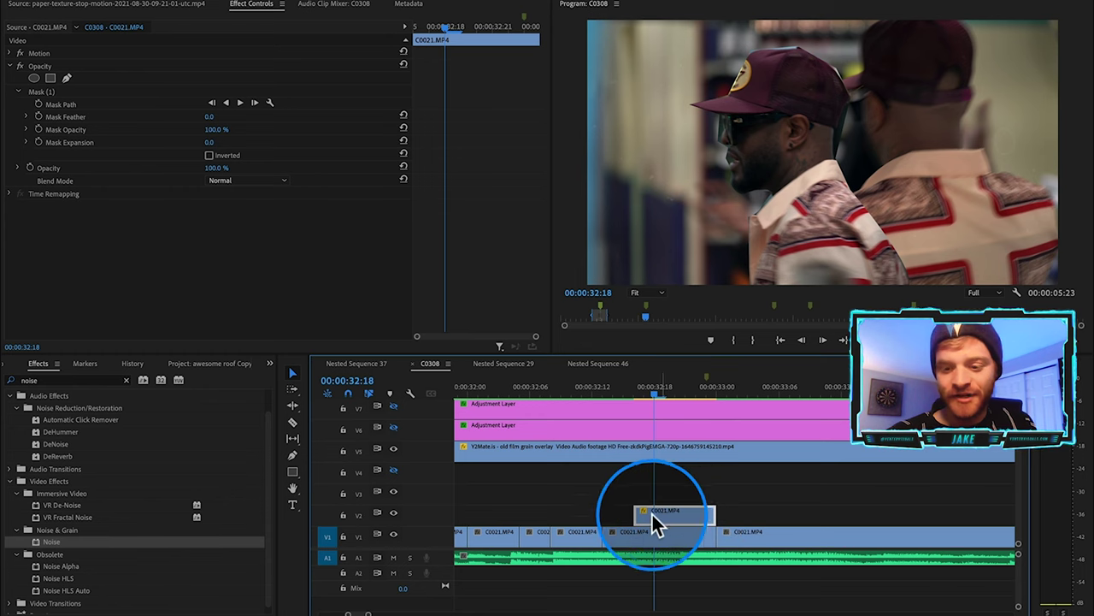
{"action": "right_click", "coordinate": [679, 509]}
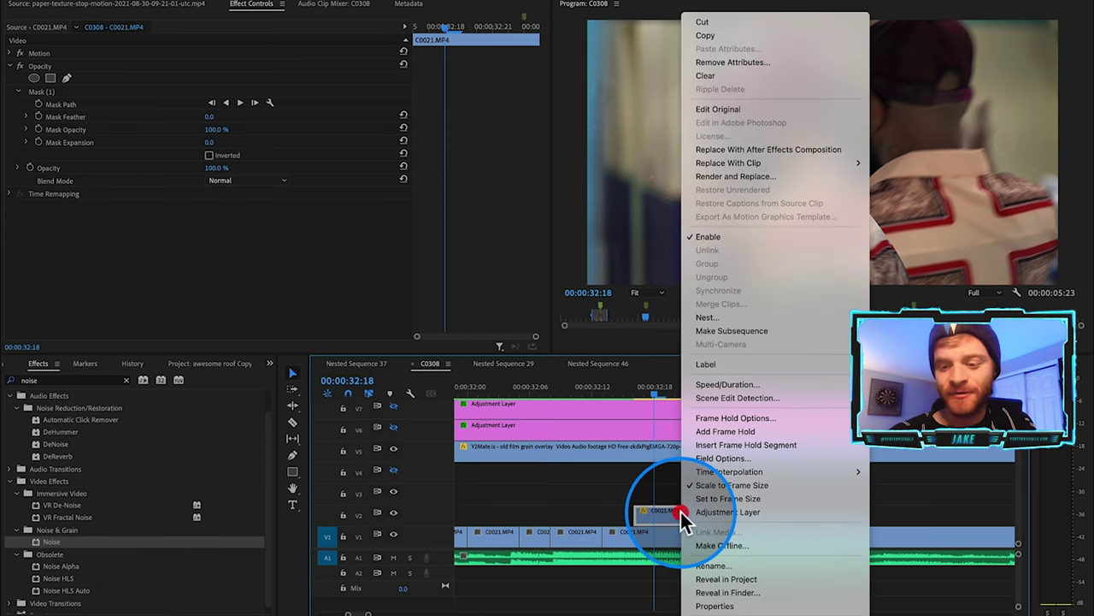
{"action": "left_click", "coordinate": [715, 317]}
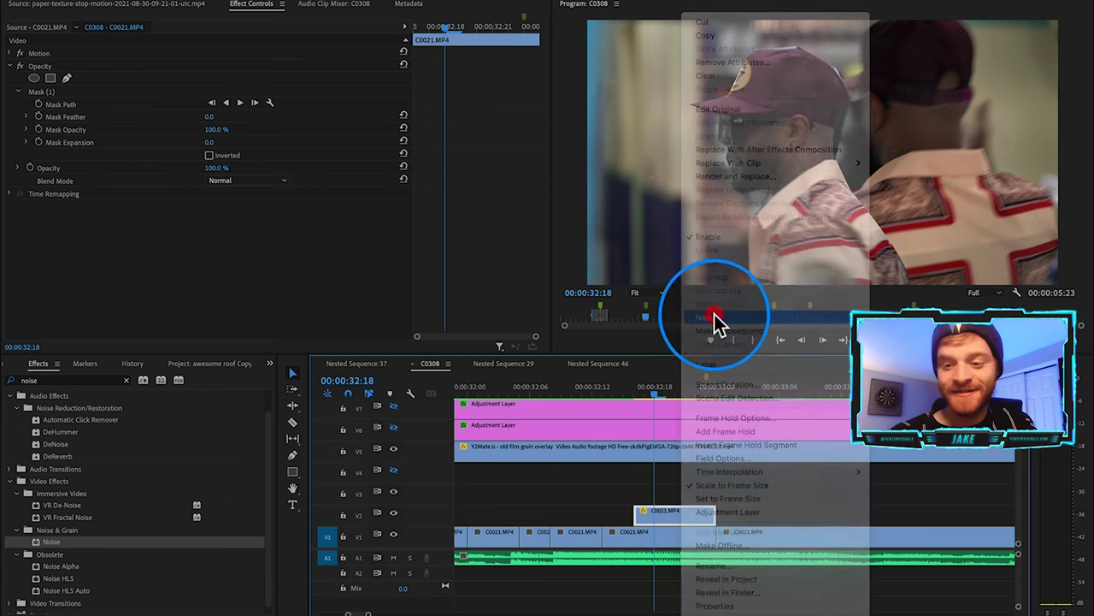
{"action": "left_click", "coordinate": [552, 322]}
Step: Clear the effects search and apply the Sharp Flash transition preset to the new nest on V2
{"action": "left_click", "coordinate": [127, 380]}
{"action": "left_click", "coordinate": [19, 407]}
{"action": "left_click", "coordinate": [19, 409]}
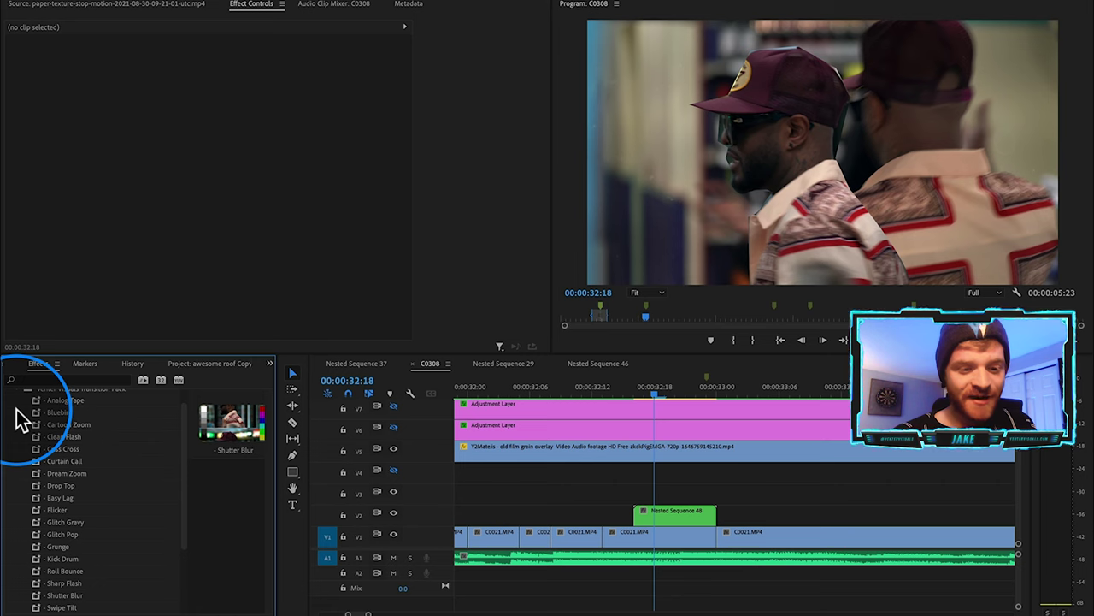
{"action": "left_click", "coordinate": [61, 410]}
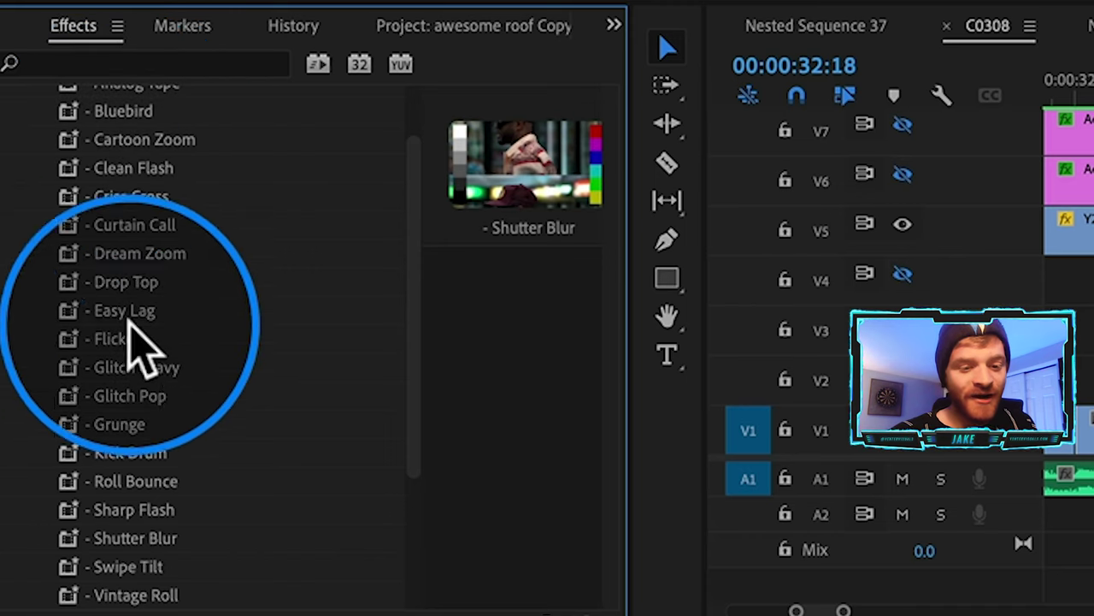
{"action": "scroll", "coordinate": [173, 438], "scroll_direction": "down", "scroll_amount": 3}
{"action": "scroll", "coordinate": [173, 438], "scroll_direction": "up", "scroll_amount": 3}
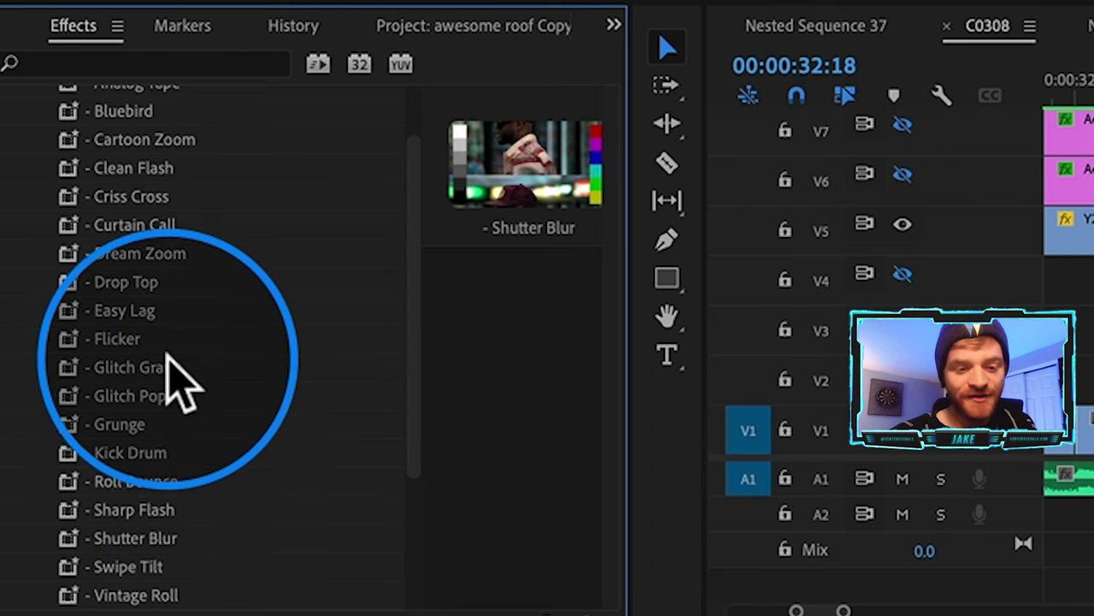
{"action": "scroll", "coordinate": [166, 359], "scroll_direction": "down", "scroll_amount": 2}
{"action": "left_click", "coordinate": [147, 430]}
{"action": "left_click_drag", "start_coordinate": [49, 536], "coordinate": [668, 514]}
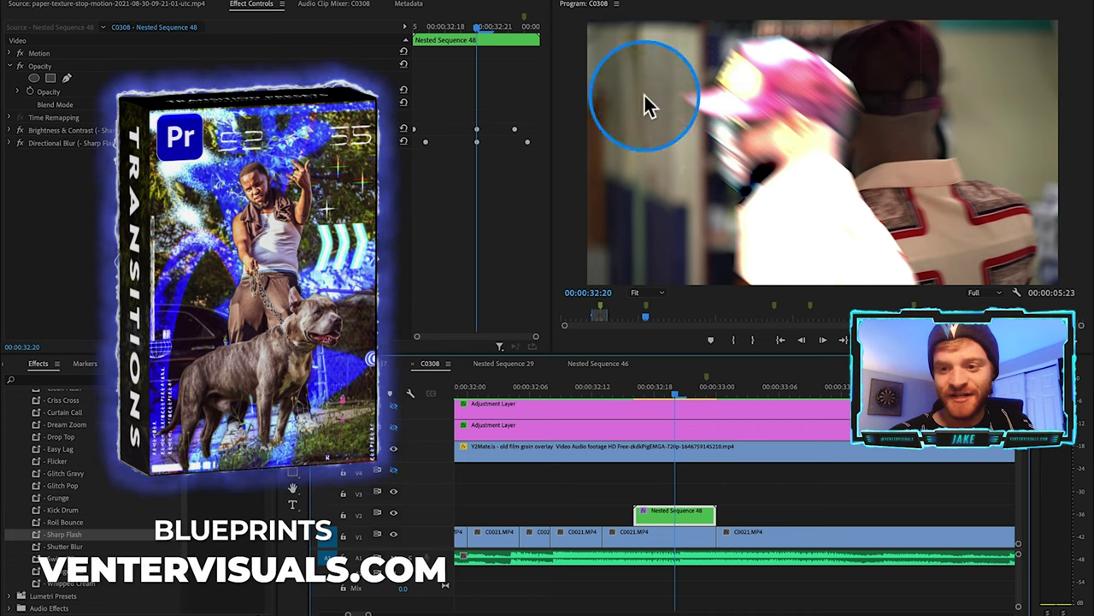
Step: Delete the nest's opening Sharp Flash keyframes and shift the peak brightness, contrast and blur length keyframes to its start at 00:00:32:16
{"action": "left_click_drag", "start_coordinate": [706, 396], "coordinate": [594, 404]}
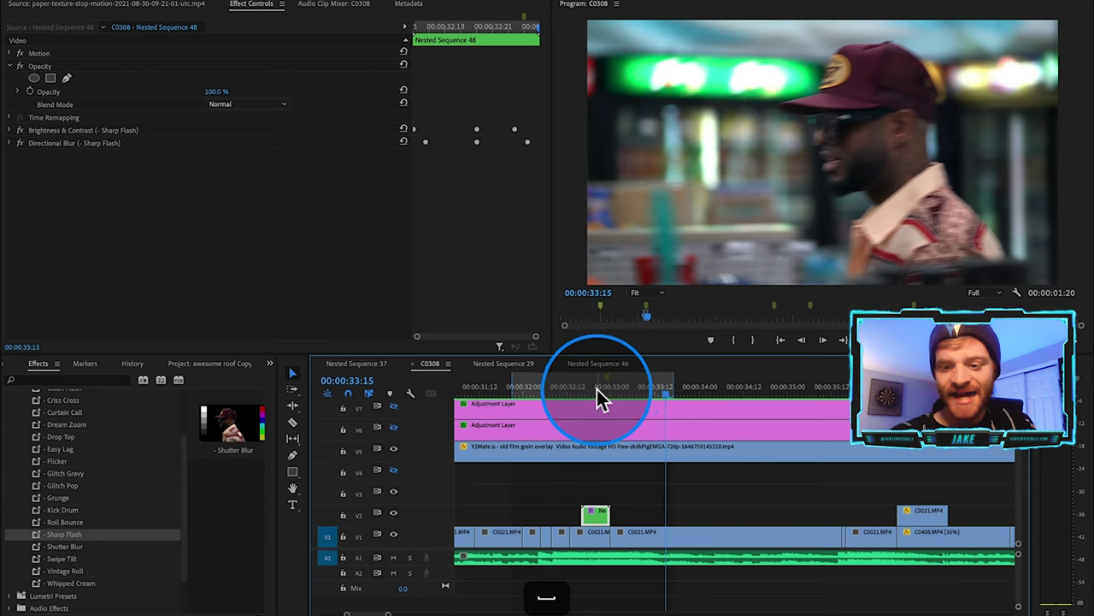
{"action": "left_click", "coordinate": [596, 389]}
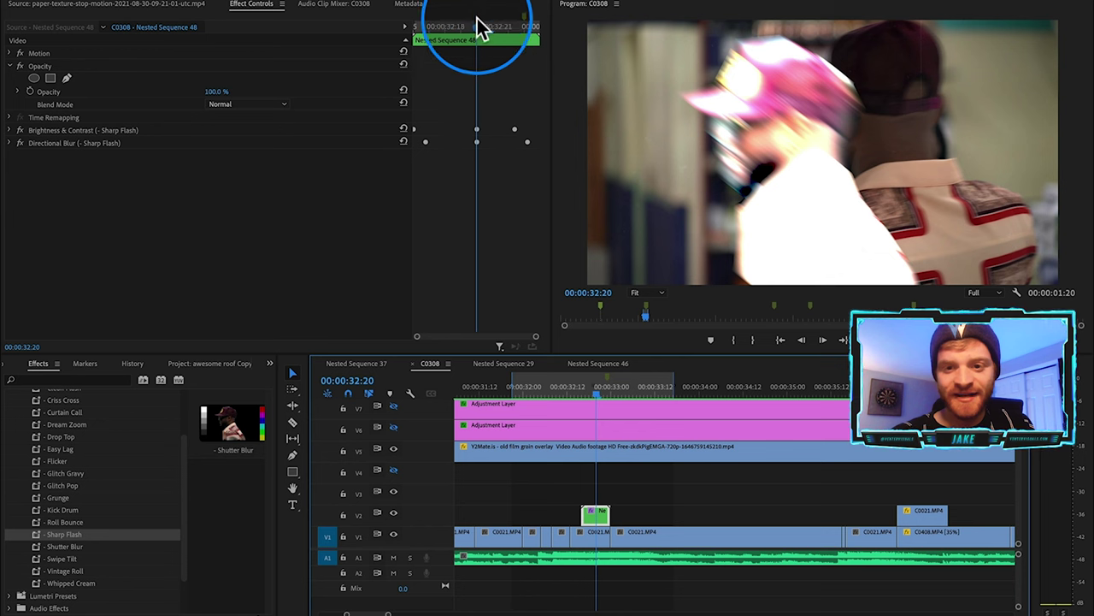
{"action": "left_click_drag", "start_coordinate": [413, 25], "coordinate": [476, 40]}
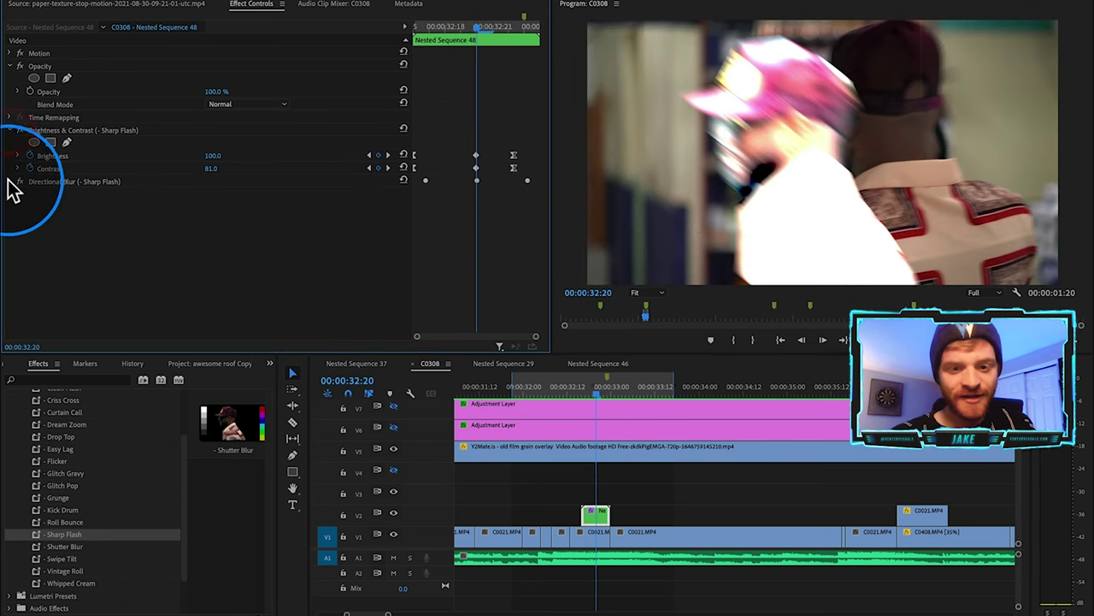
{"action": "left_click", "coordinate": [9, 182]}
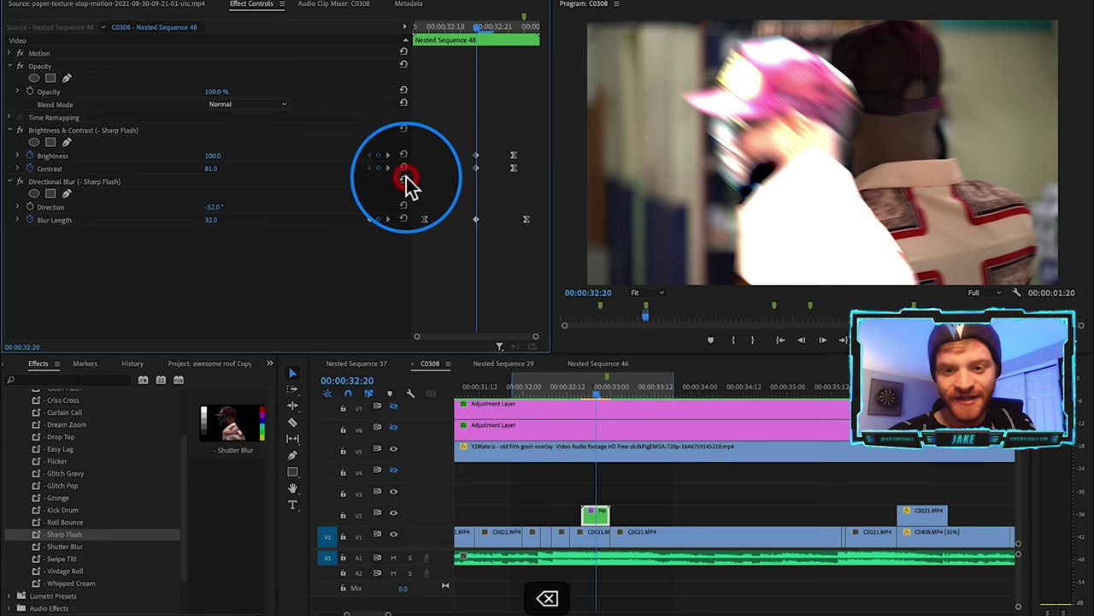
{"action": "left_click_drag", "start_coordinate": [494, 143], "coordinate": [445, 248]}
{"action": "left_click_drag", "start_coordinate": [462, 27], "coordinate": [391, 33]}
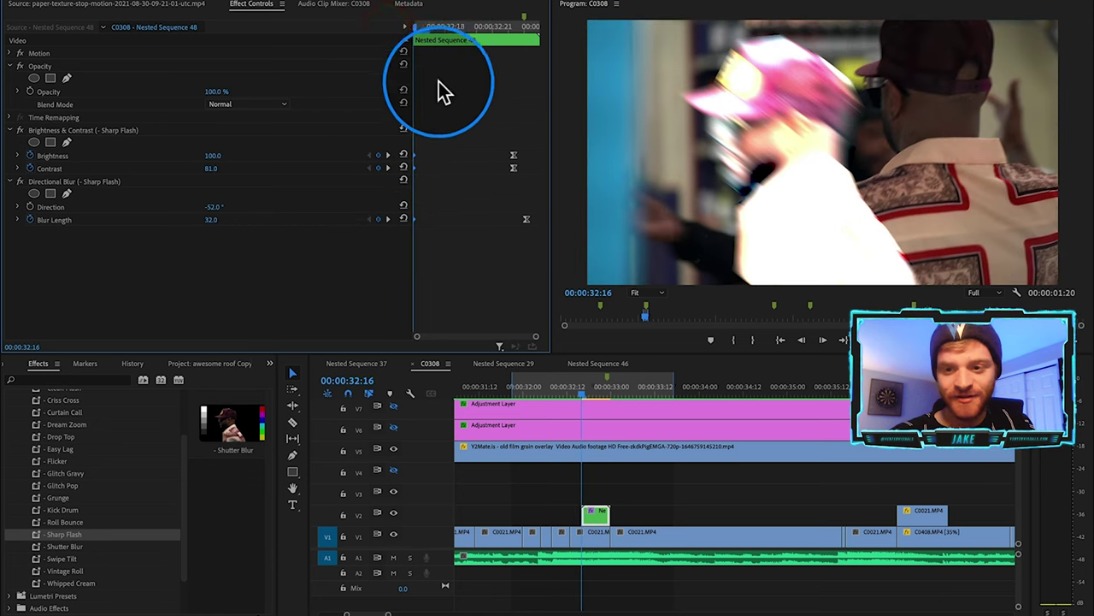
Step: Scrub the adjusted flash and play the sequence from 00:00:29:21 to review the cutout transition in context
{"action": "left_click_drag", "start_coordinate": [416, 28], "coordinate": [556, 183]}
{"action": "left_click", "coordinate": [713, 467]}
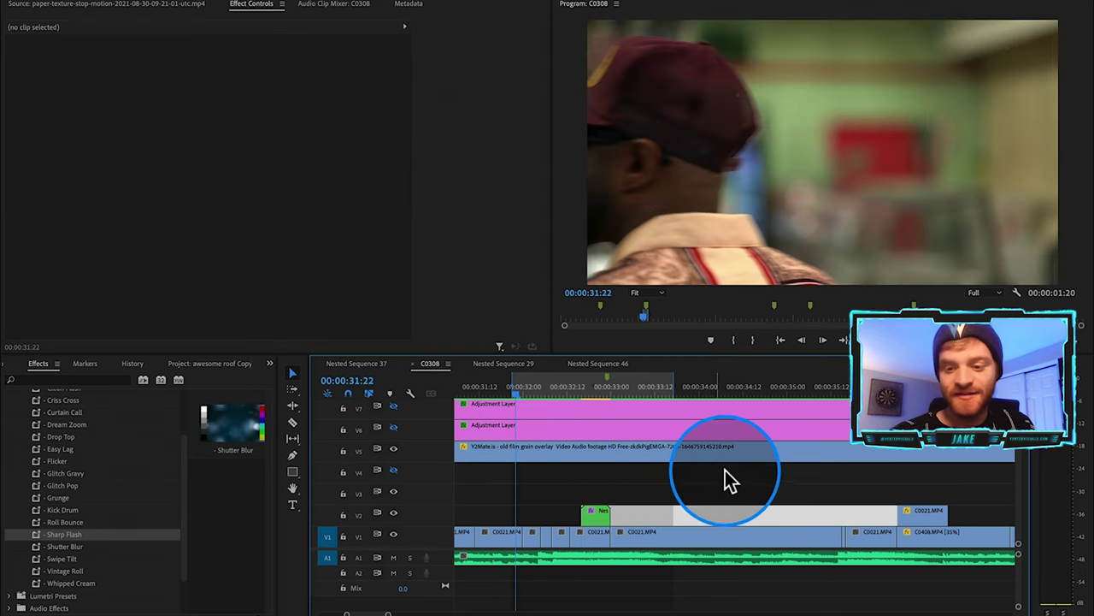
{"action": "left_click", "coordinate": [733, 476]}
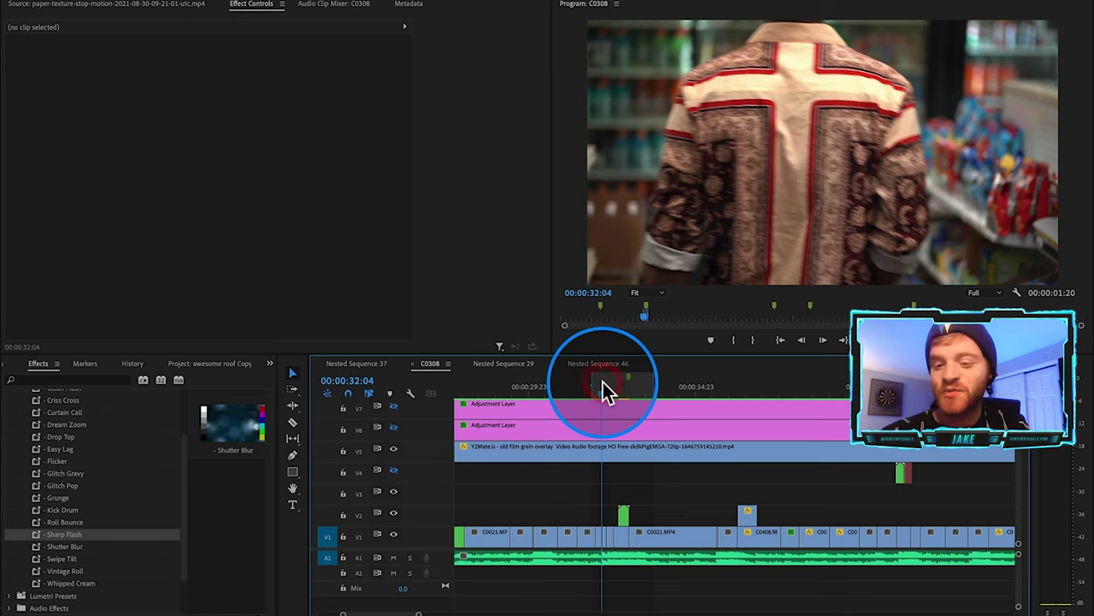
{"action": "left_click_drag", "start_coordinate": [604, 385], "coordinate": [546, 501]}
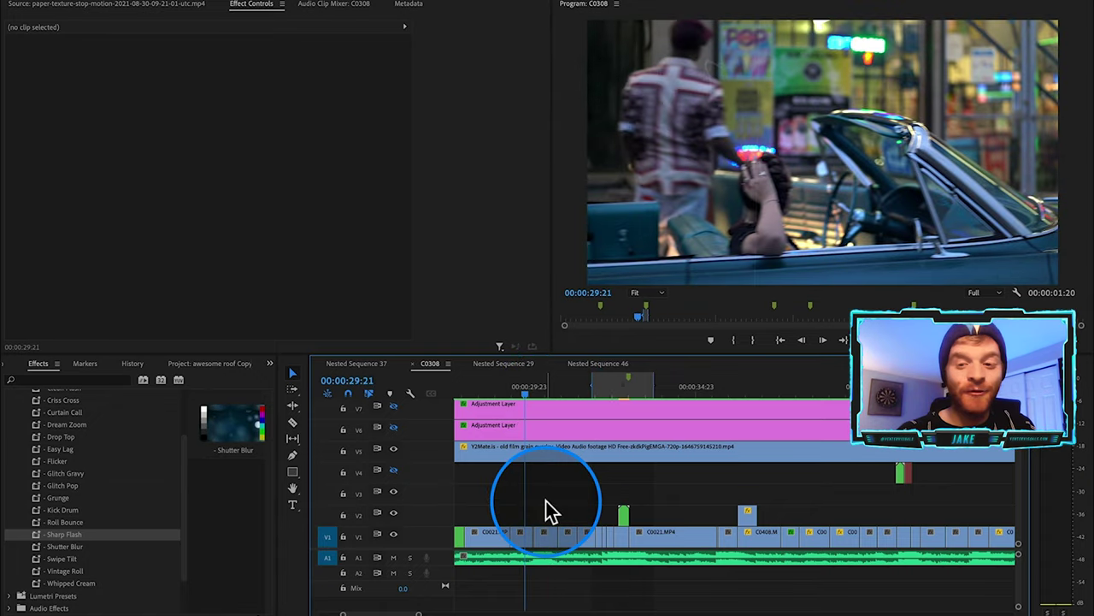
{"action": "key", "text": "space"}
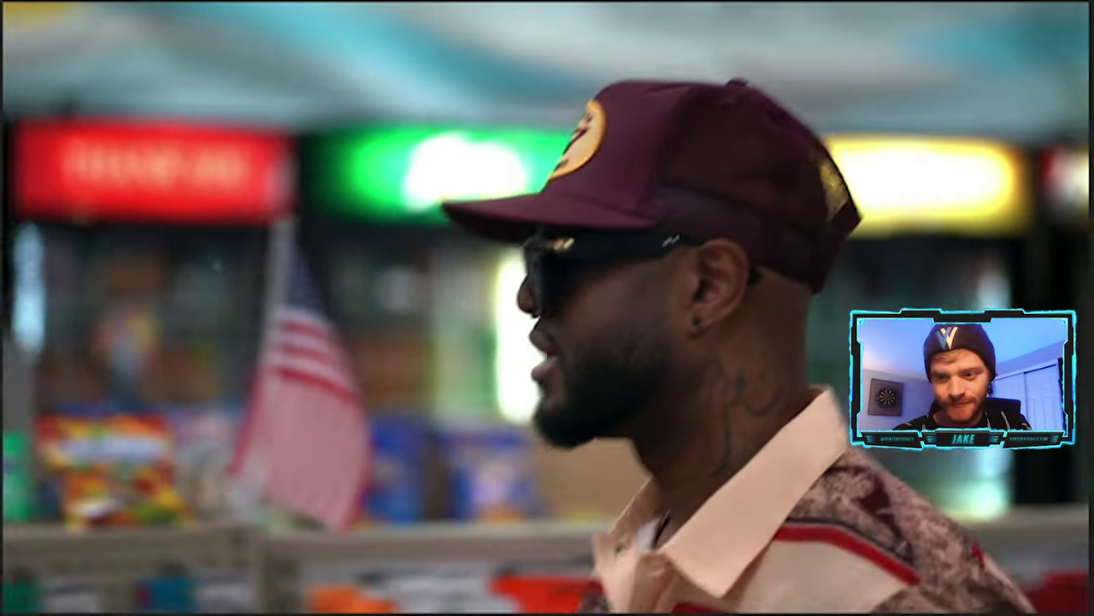
Step: Cut Nested Sequence 29 on V1 at 00:01:22:00, shortly before the C0310.mov clip begins
{"action": "left_click", "coordinate": [714, 502]}
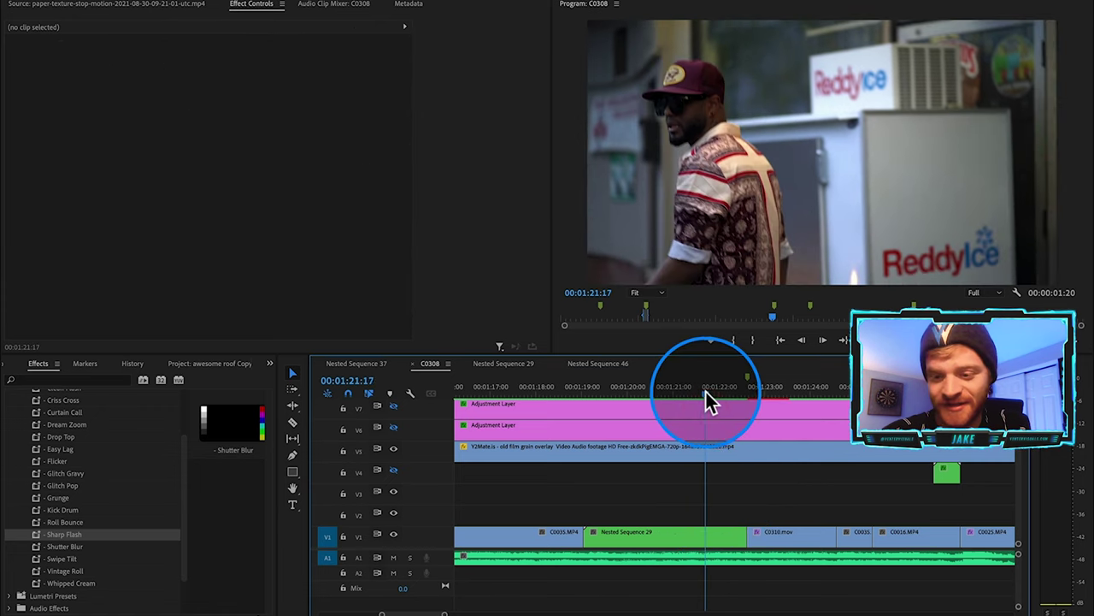
{"action": "mouse_move", "coordinate": [706, 391]}
{"action": "left_mouse_down"}
{"action": "mouse_move", "coordinate": [798, 404]}
{"action": "mouse_move", "coordinate": [675, 406]}
{"action": "left_mouse_up"}
{"action": "key", "text": "equal"}
{"action": "key", "text": "equal"}
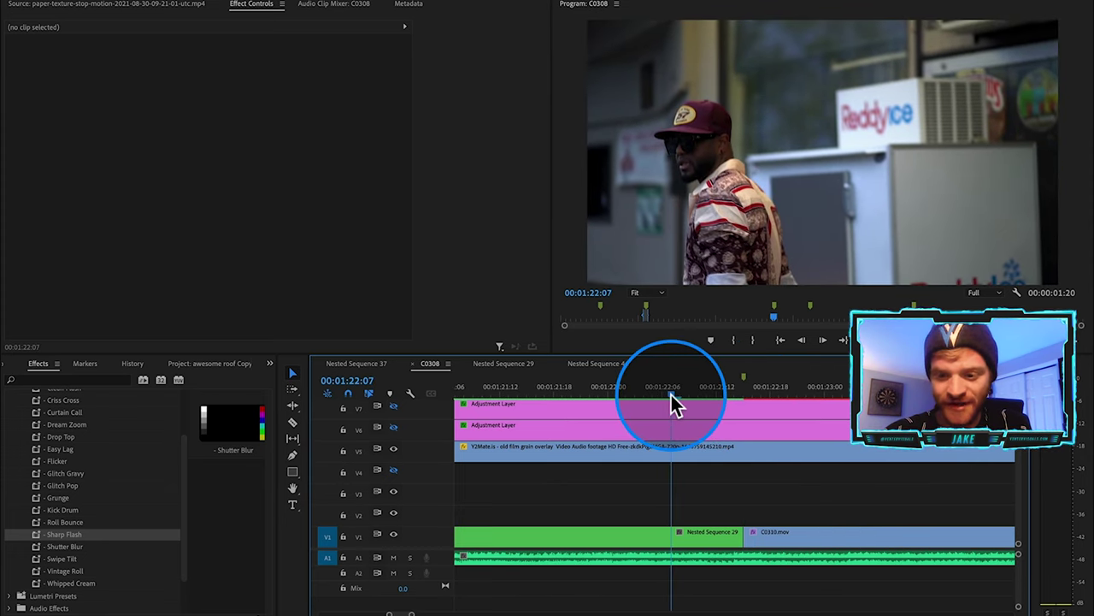
{"action": "left_click_drag", "start_coordinate": [667, 403], "coordinate": [607, 498]}
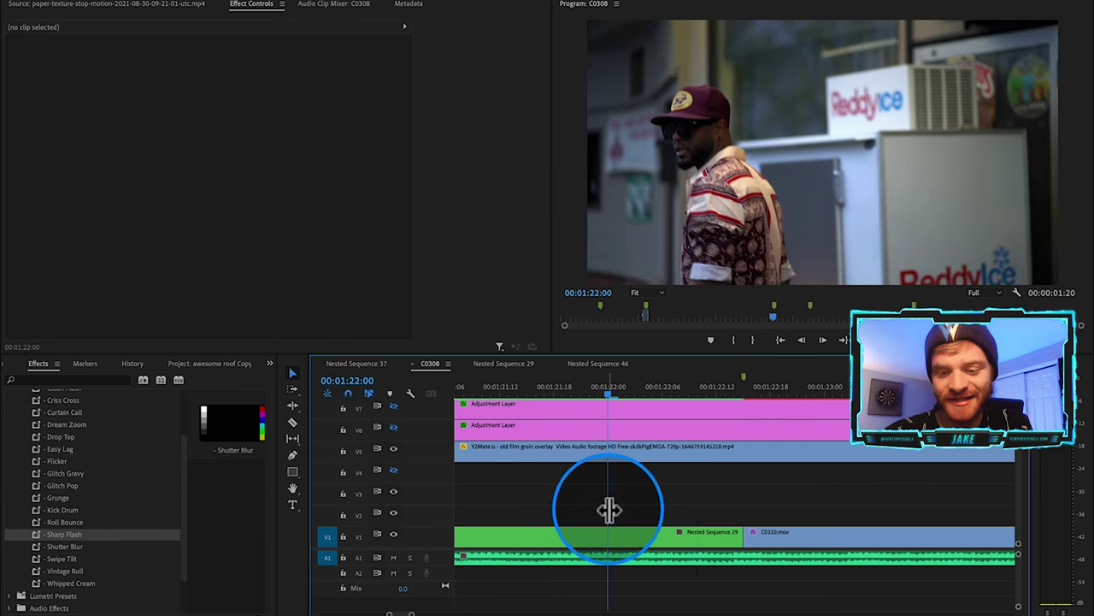
{"action": "key", "text": "c"}
{"action": "left_click", "coordinate": [610, 535]}
{"action": "key", "text": "v"}
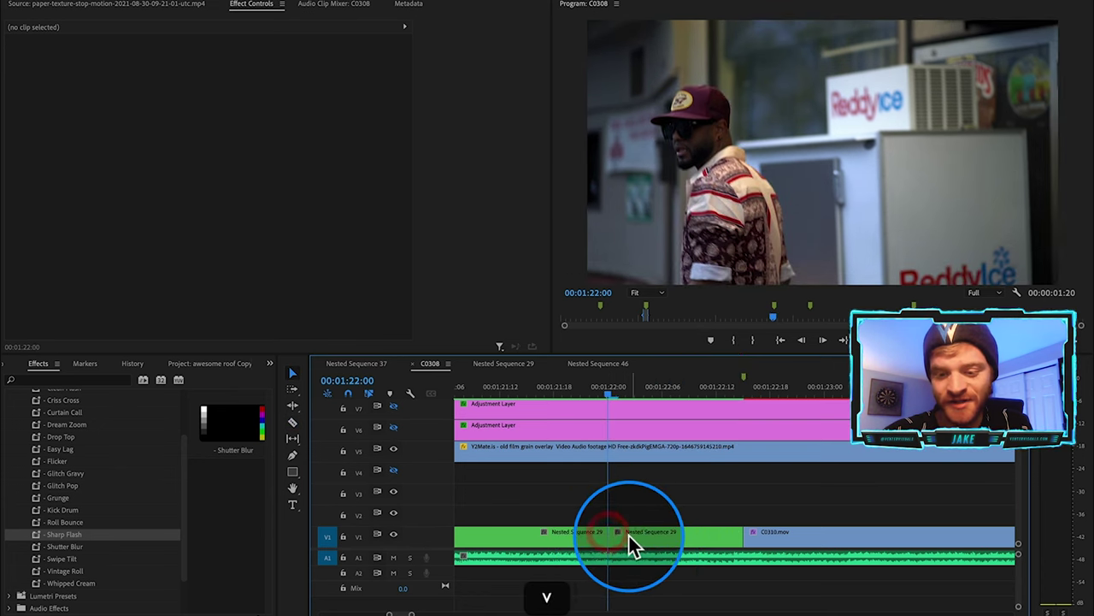
Step: Freeze the short Nested Sequence 29 segment before C0310.mov on V1 by adding a frame hold, and scrub across it to check
{"action": "left_click", "coordinate": [622, 535]}
{"action": "right_click", "coordinate": [620, 539]}
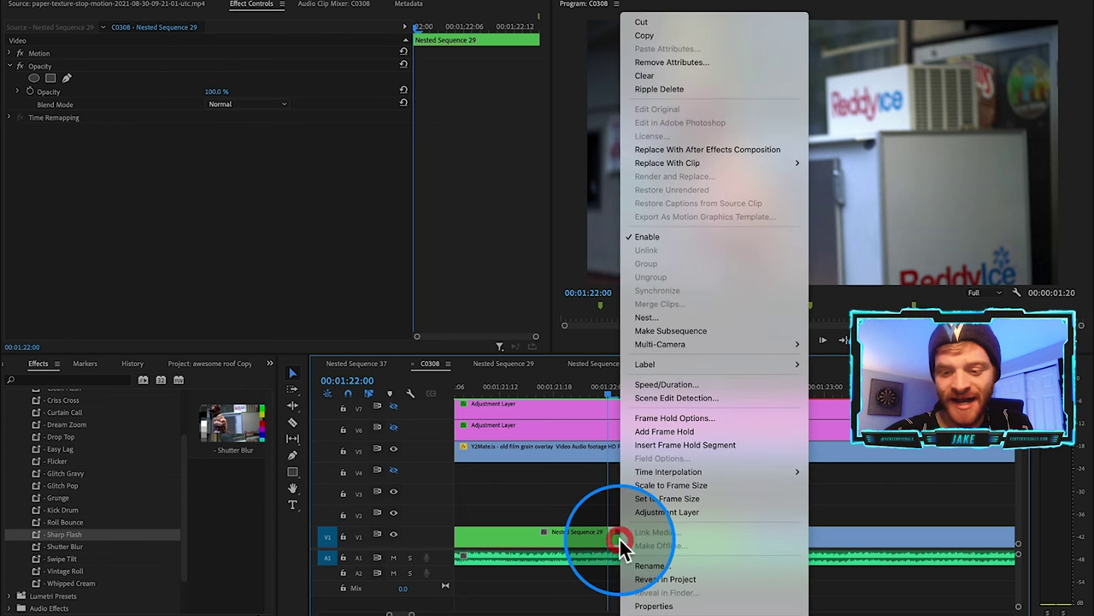
{"action": "left_click", "coordinate": [702, 435]}
{"action": "left_click_drag", "start_coordinate": [610, 386], "coordinate": [793, 468]}
{"action": "left_click_drag", "start_coordinate": [790, 397], "coordinate": [684, 456]}
Step: Stack two copies of the frozen segment on V2 and V3, and extend the start of C0310.mov on V1 back to 00:01:22:00
{"action": "left_click_drag", "start_coordinate": [701, 536], "coordinate": [700, 517]}
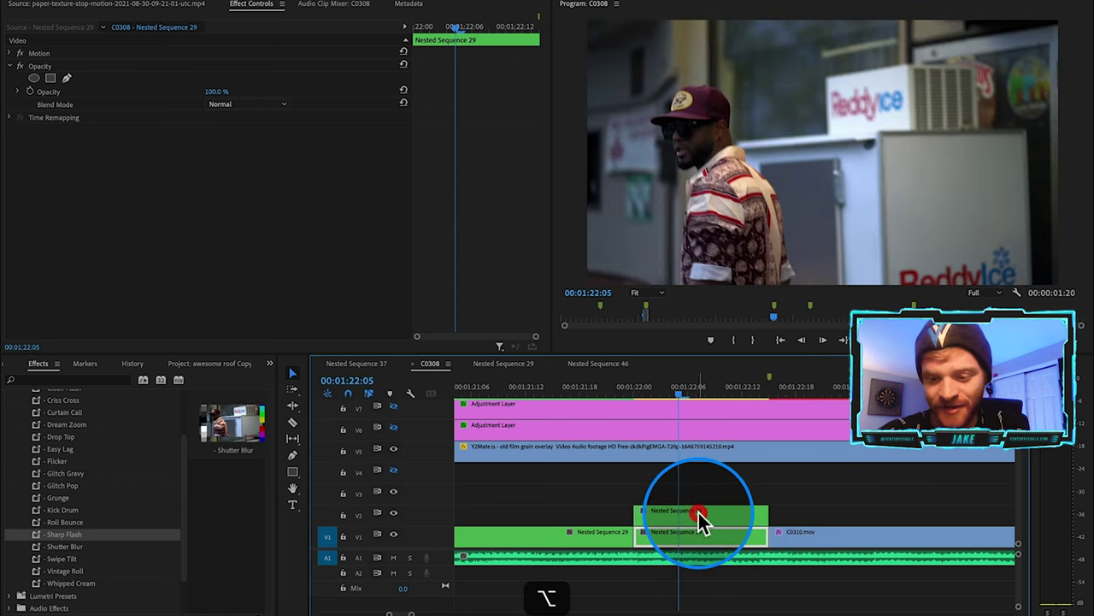
{"action": "mouse_move", "coordinate": [745, 476]}
{"action": "left_mouse_down"}
{"action": "mouse_move", "coordinate": [701, 501]}
{"action": "mouse_move", "coordinate": [688, 535]}
{"action": "left_mouse_up"}
{"action": "left_click_drag", "start_coordinate": [697, 519], "coordinate": [696, 518]}
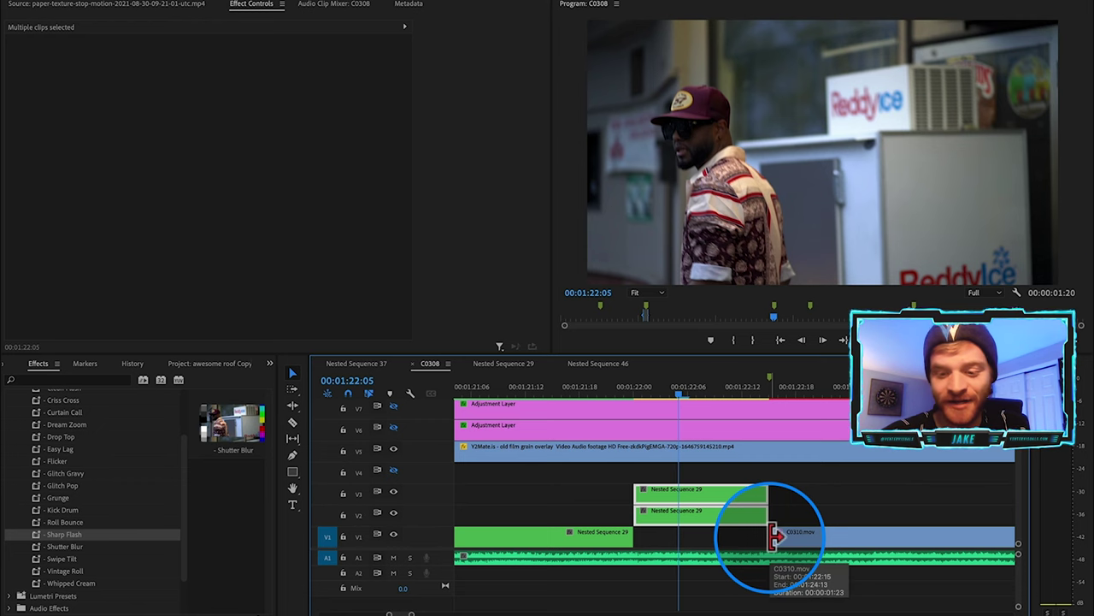
{"action": "left_click_drag", "start_coordinate": [775, 536], "coordinate": [634, 535]}
Step: Hide track V2 and cut out the man on the V3 frozen copy with a hand-drawn opacity mask, feather 0
{"action": "left_click", "coordinate": [700, 511]}
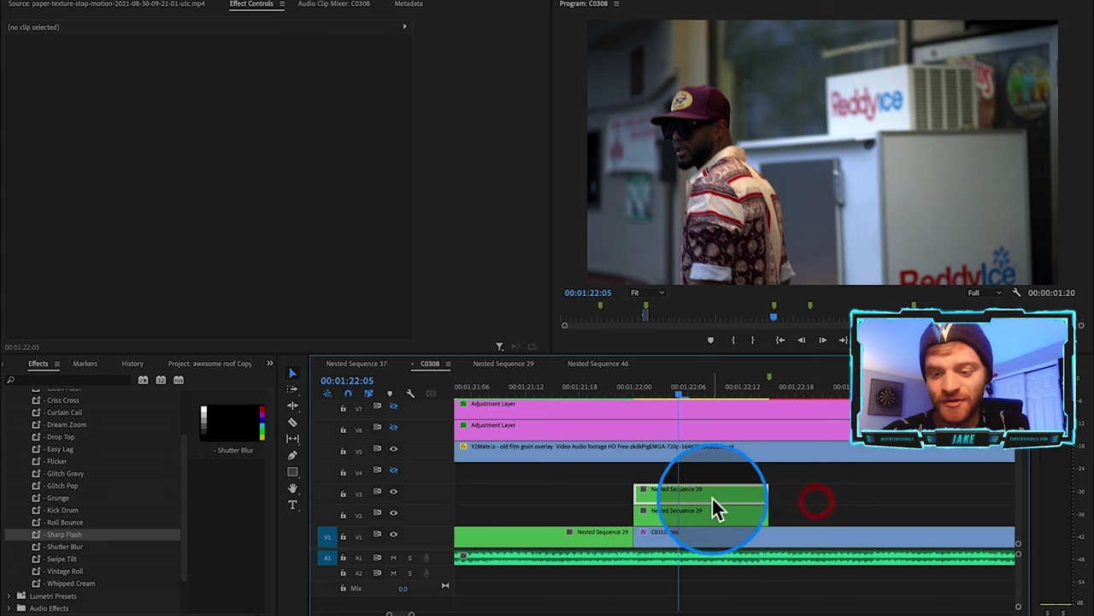
{"action": "left_click", "coordinate": [691, 494]}
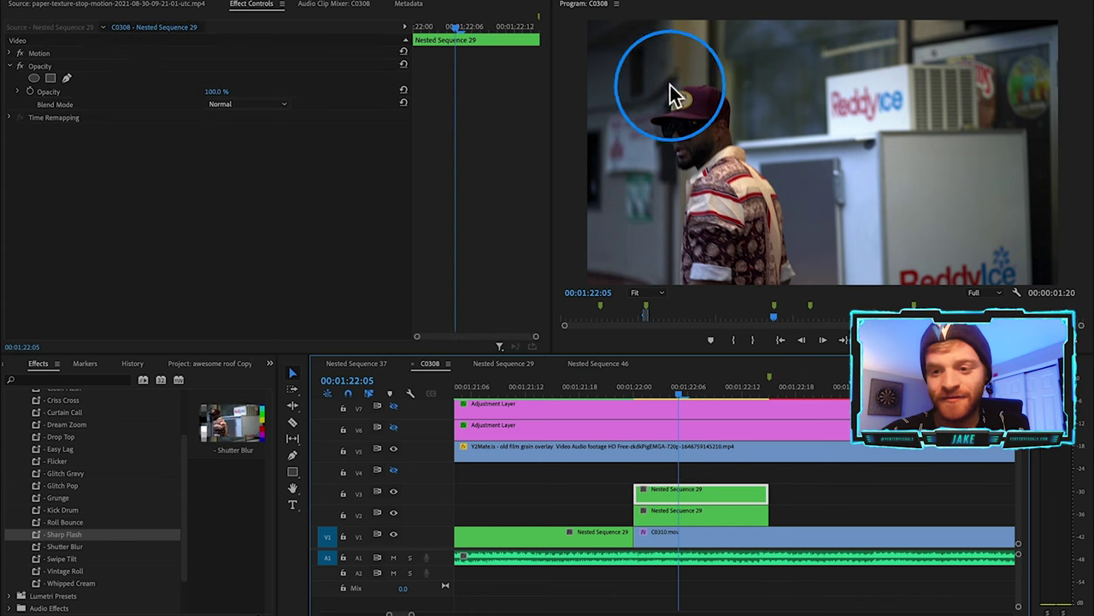
{"action": "left_click", "coordinate": [697, 513]}
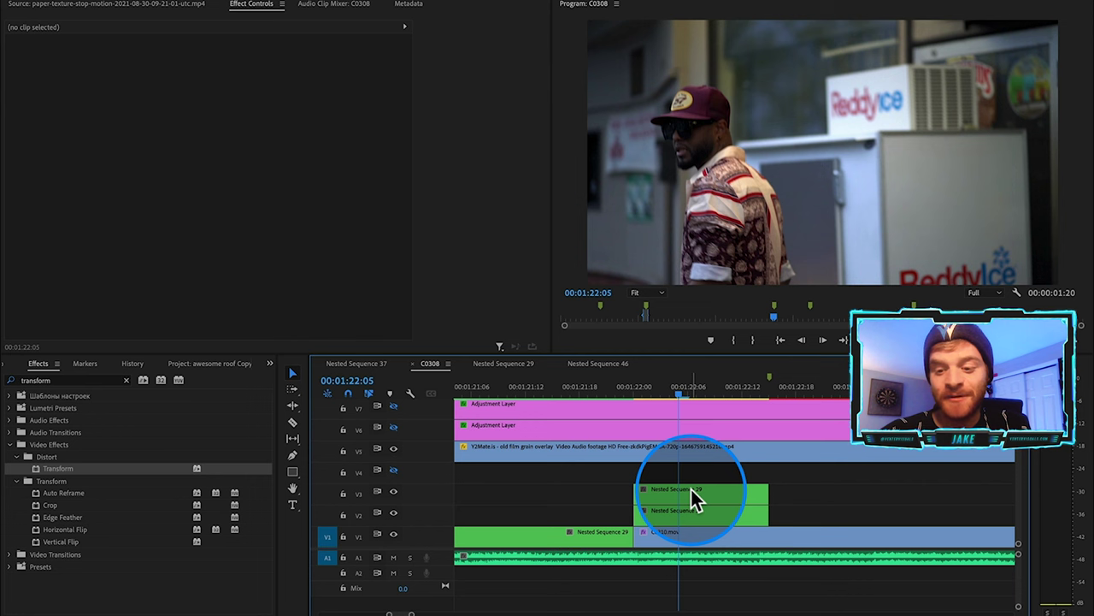
{"action": "left_click", "coordinate": [690, 489]}
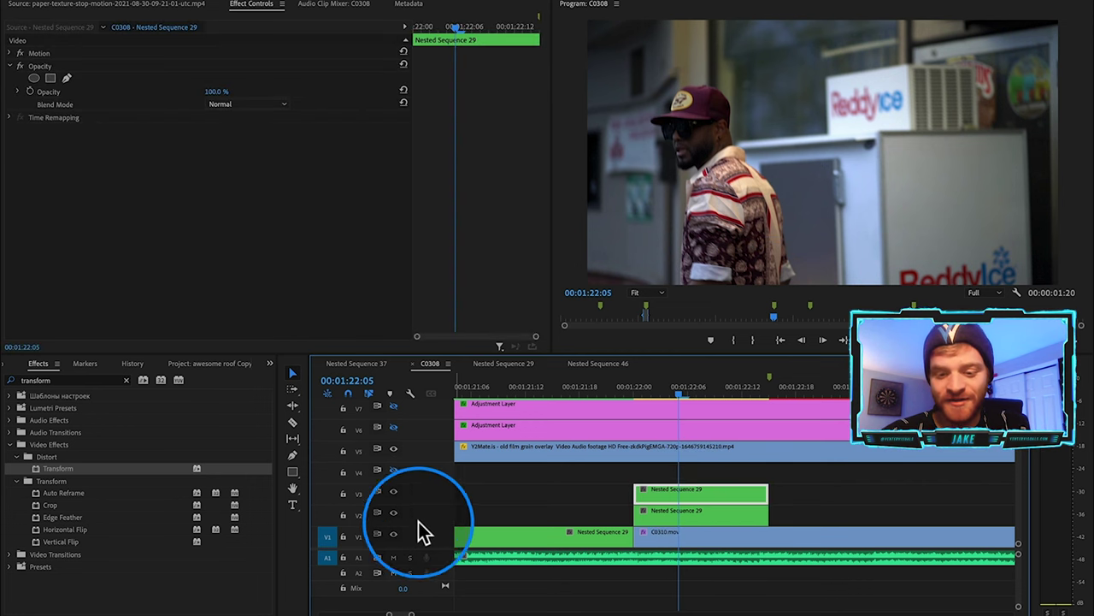
{"action": "left_click", "coordinate": [393, 513]}
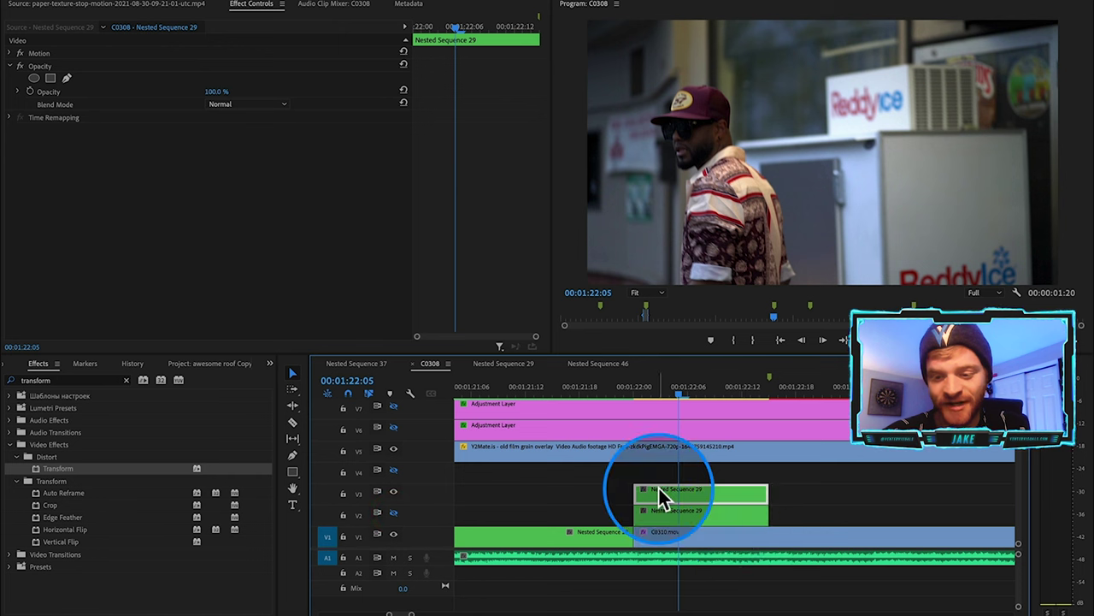
{"action": "left_click", "coordinate": [67, 77]}
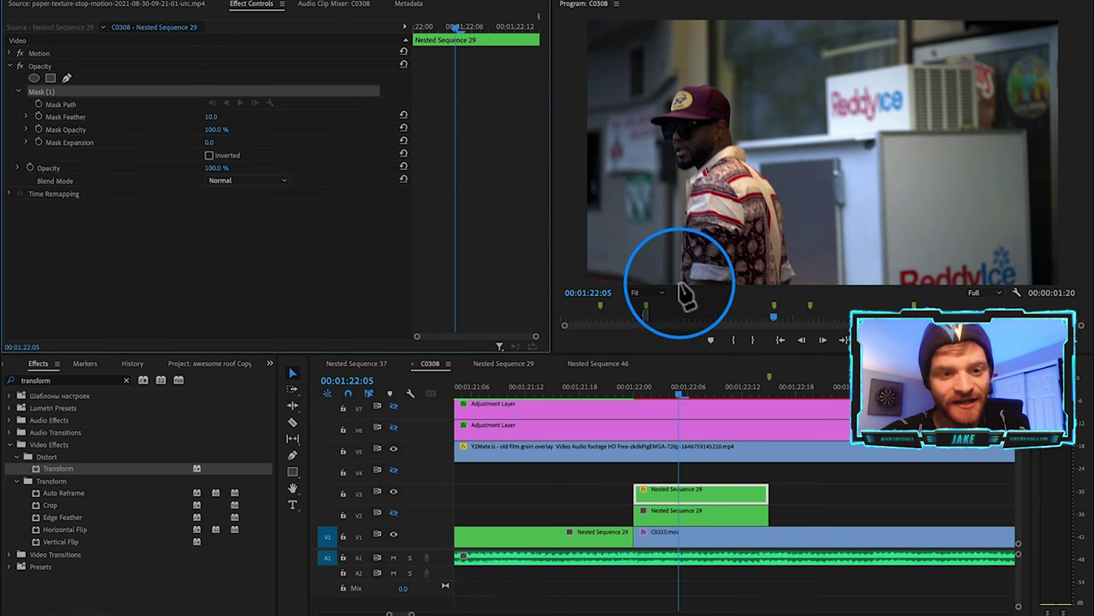
{"action": "left_click", "coordinate": [679, 281]}
{"action": "left_click", "coordinate": [685, 199]}
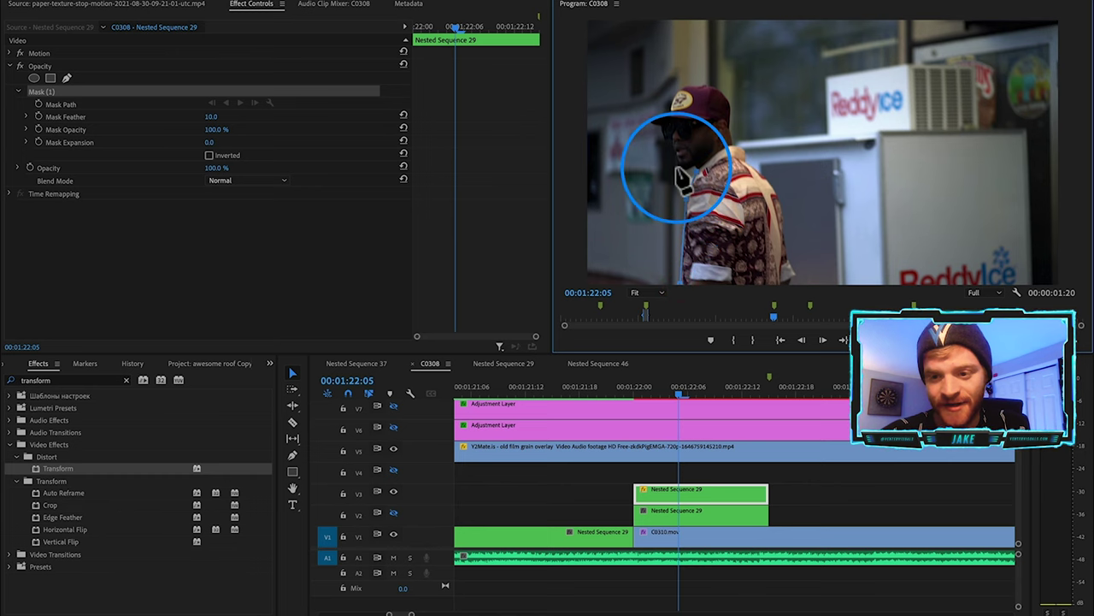
{"action": "left_click", "coordinate": [673, 163]}
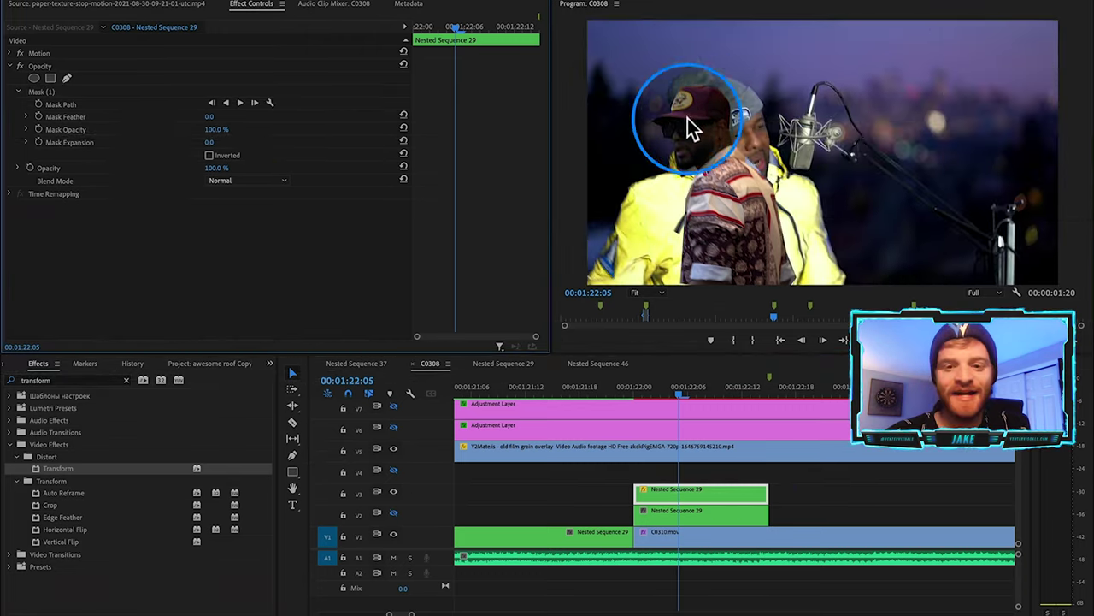
{"action": "left_click_drag", "start_coordinate": [693, 129], "coordinate": [761, 218]}
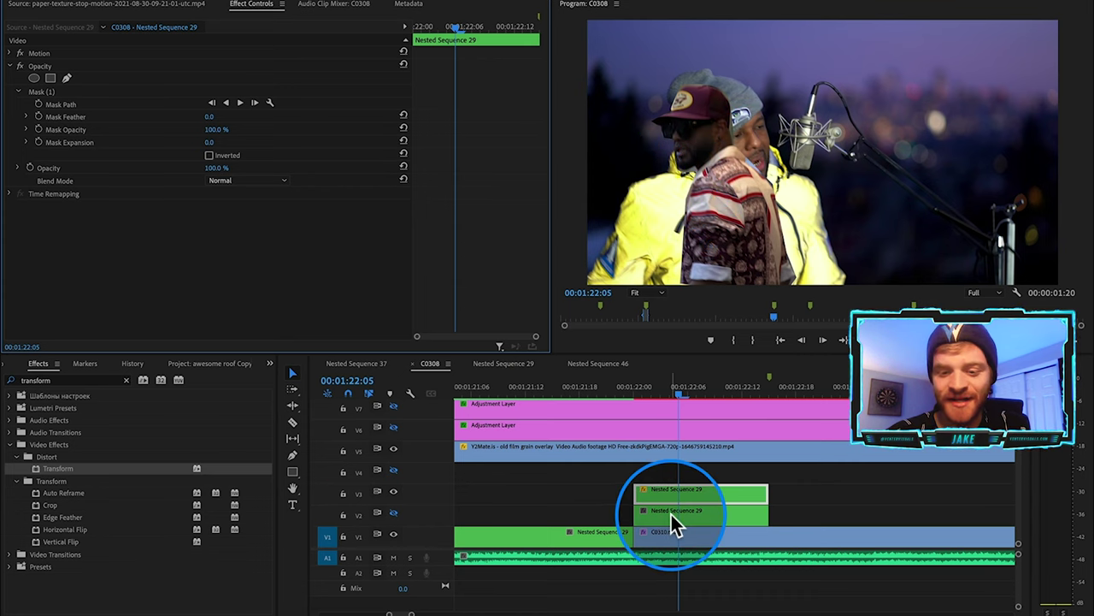
Step: Show track V2 again, search the effects for "transform" and apply the Transform effect to the frozen copy on V2
{"action": "left_click", "coordinate": [394, 513]}
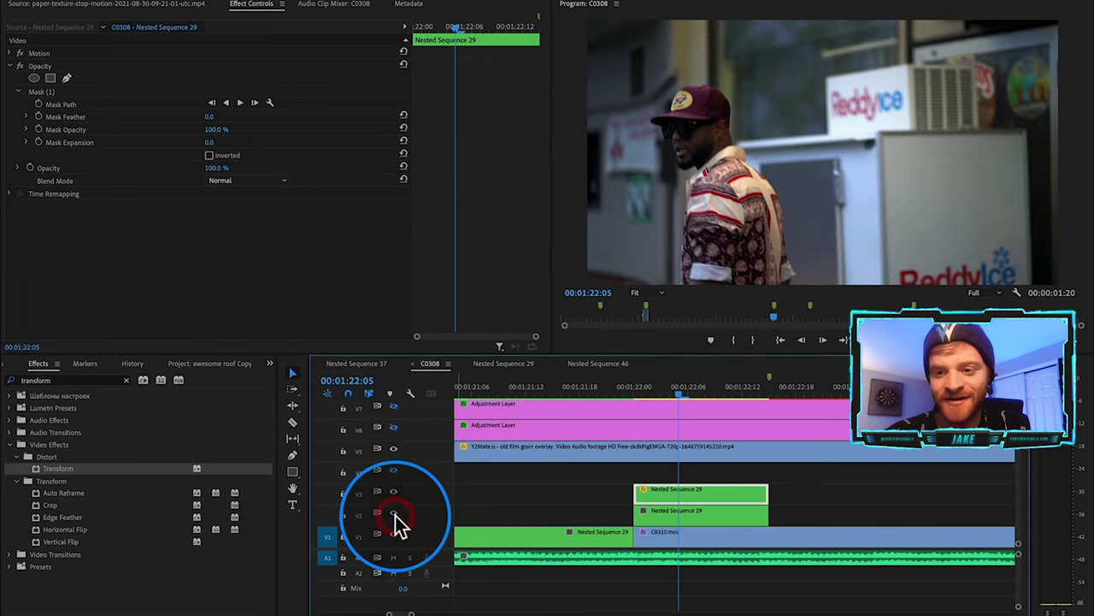
{"action": "left_click", "coordinate": [717, 512]}
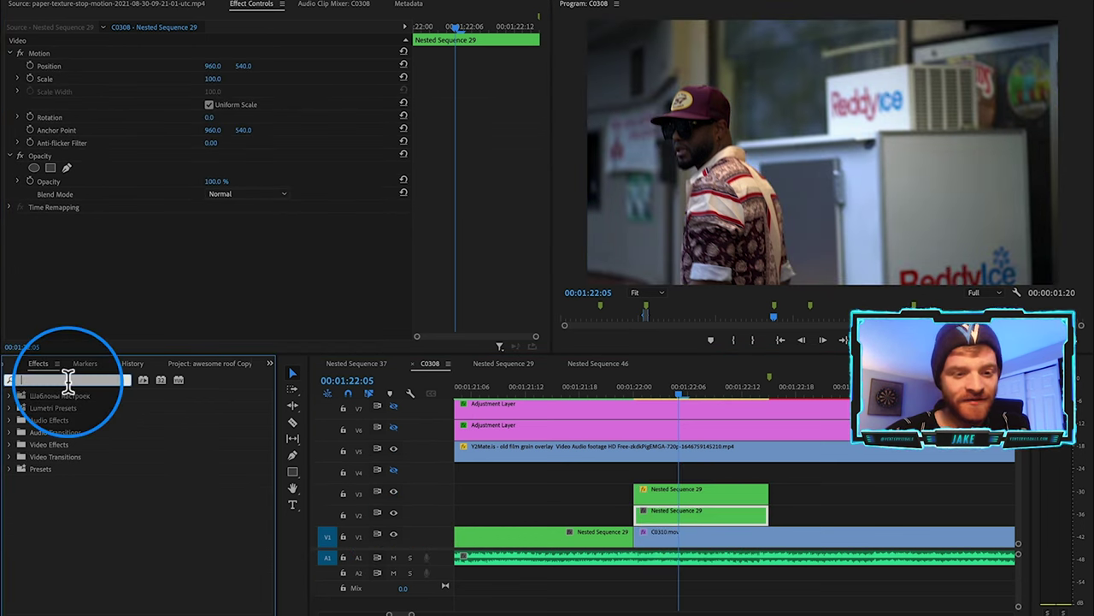
{"action": "type", "text": "trans"}
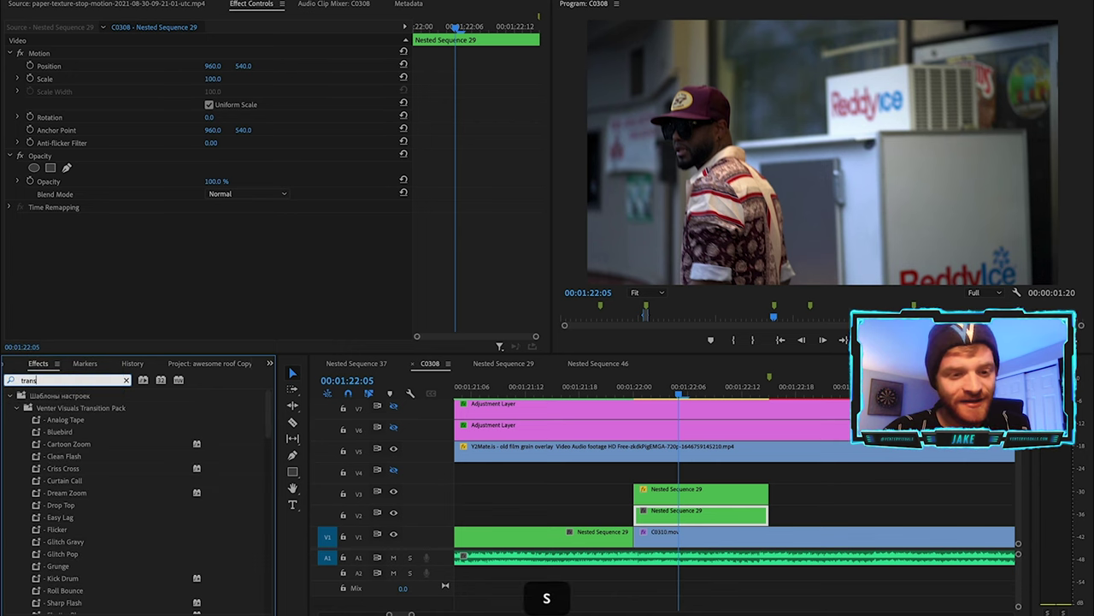
{"action": "type", "text": "form"}
{"action": "left_click_drag", "start_coordinate": [58, 469], "coordinate": [669, 530]}
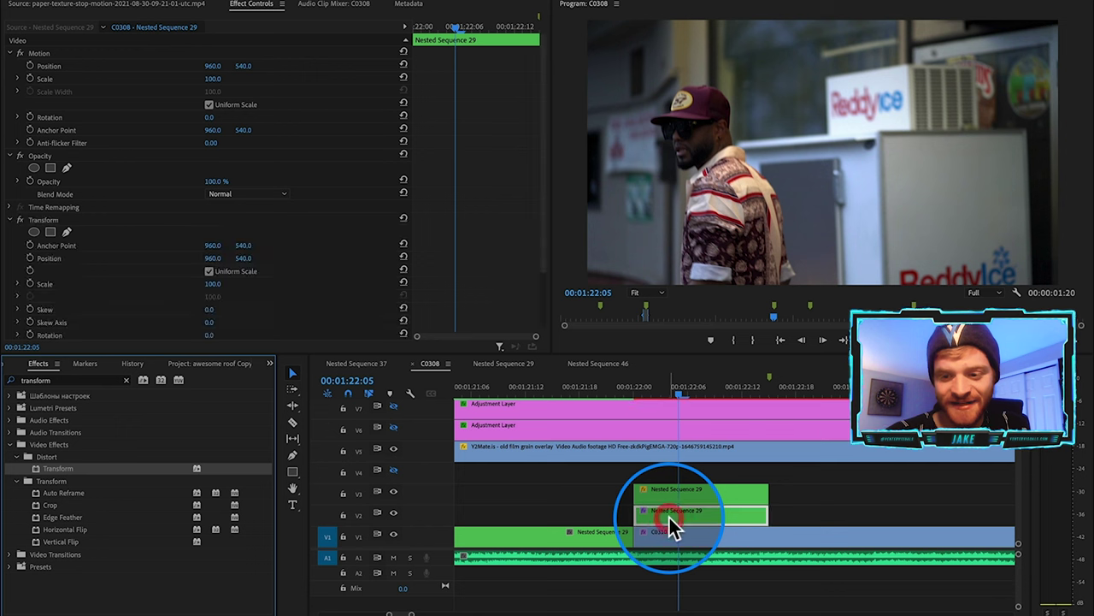
Step: Keyframe the V2 copy's Transform Position from 960, 540 at the clip's start to 960, 1655 at its end
{"action": "scroll", "coordinate": [76, 264], "scroll_direction": "down", "scroll_amount": 3}
{"action": "left_click", "coordinate": [30, 184]}
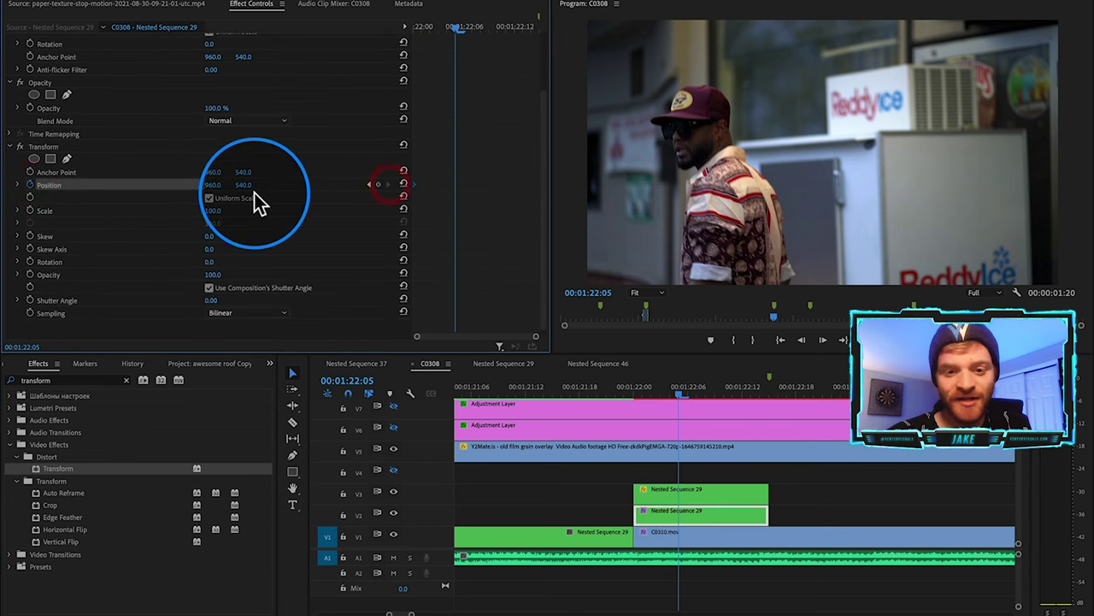
{"action": "left_click_drag", "start_coordinate": [243, 185], "coordinate": [337, 184]}
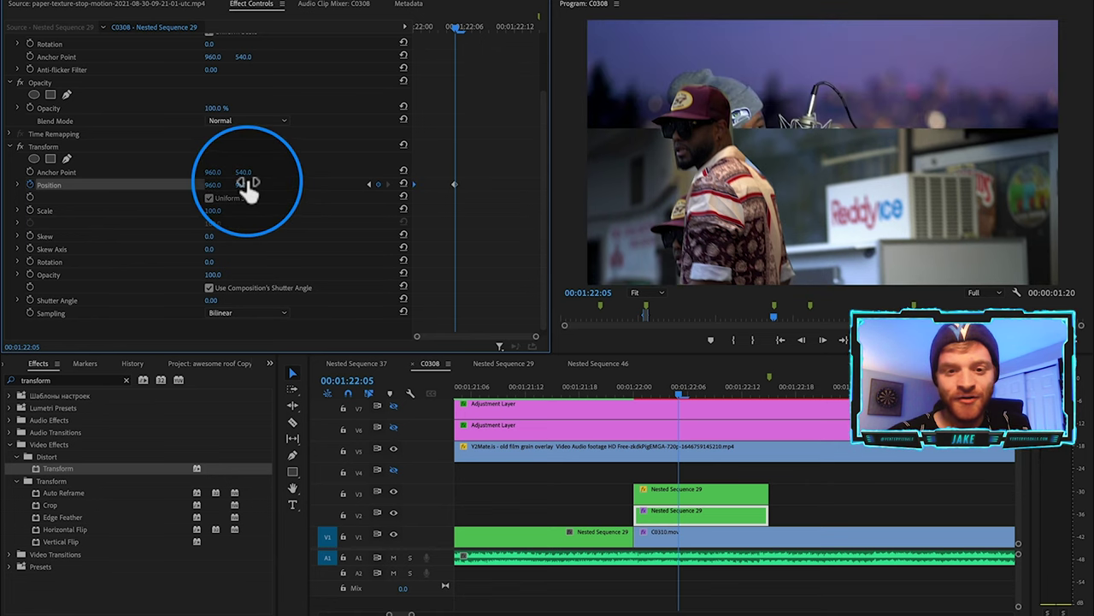
{"action": "left_click_drag", "start_coordinate": [243, 185], "coordinate": [347, 185]}
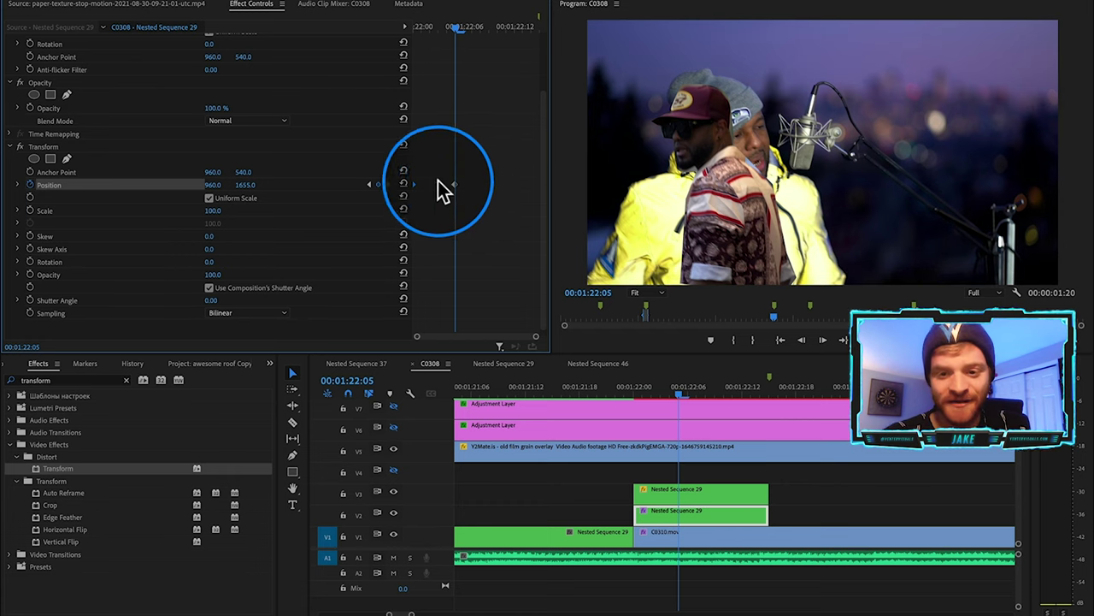
{"action": "left_click_drag", "start_coordinate": [455, 184], "coordinate": [548, 189]}
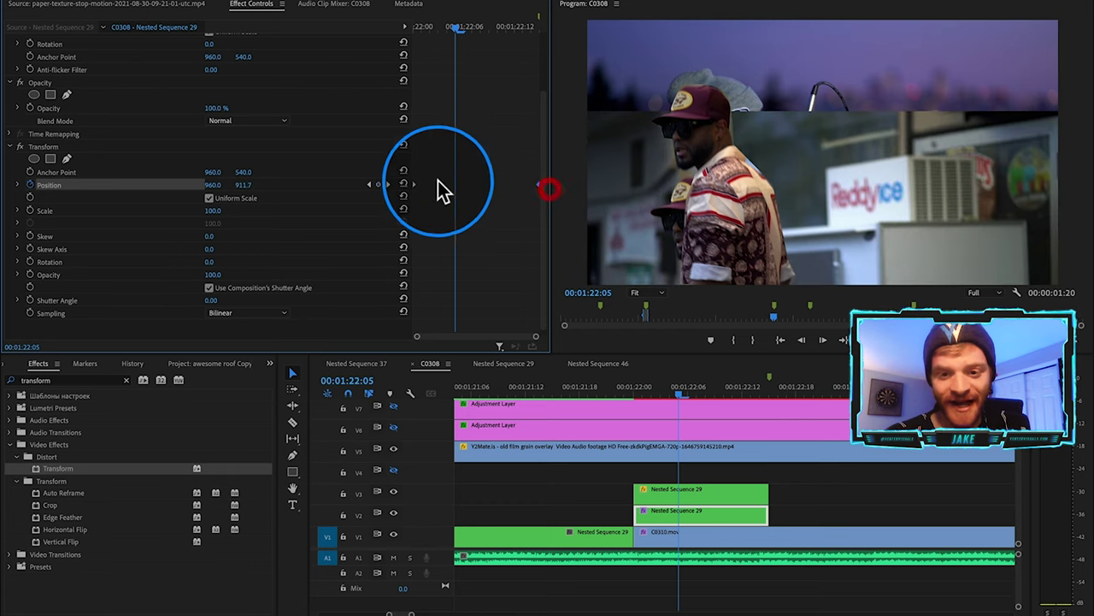
Step: Set the V2 copy's first Position keyframe to Ease Out and its Transform shutter angle to 360, then scrub the blurred drop
{"action": "right_click", "coordinate": [415, 184]}
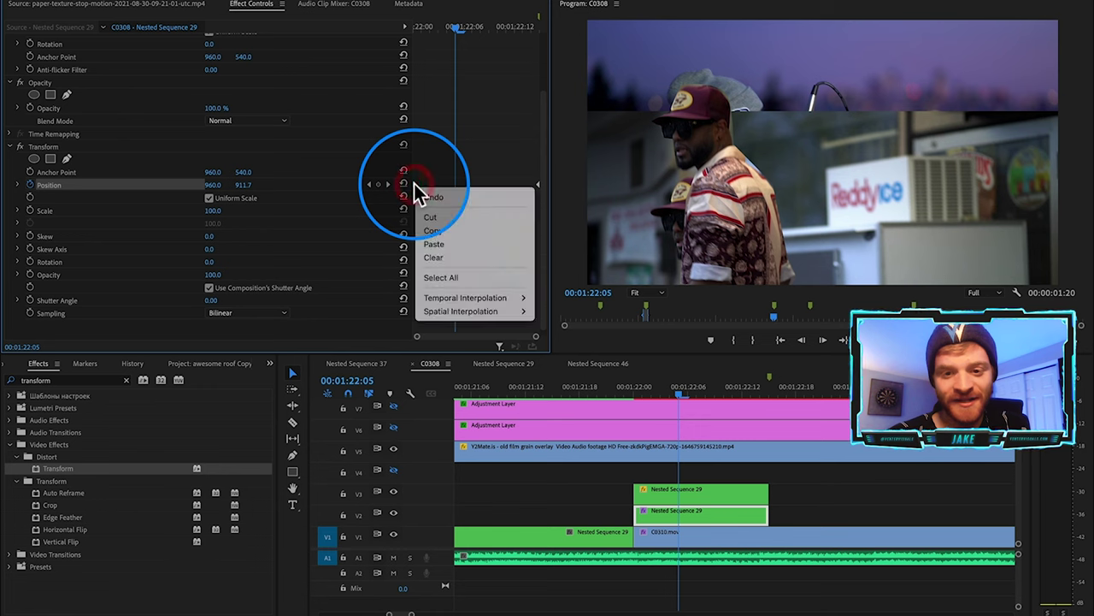
{"action": "mouse_move", "coordinate": [459, 297]}
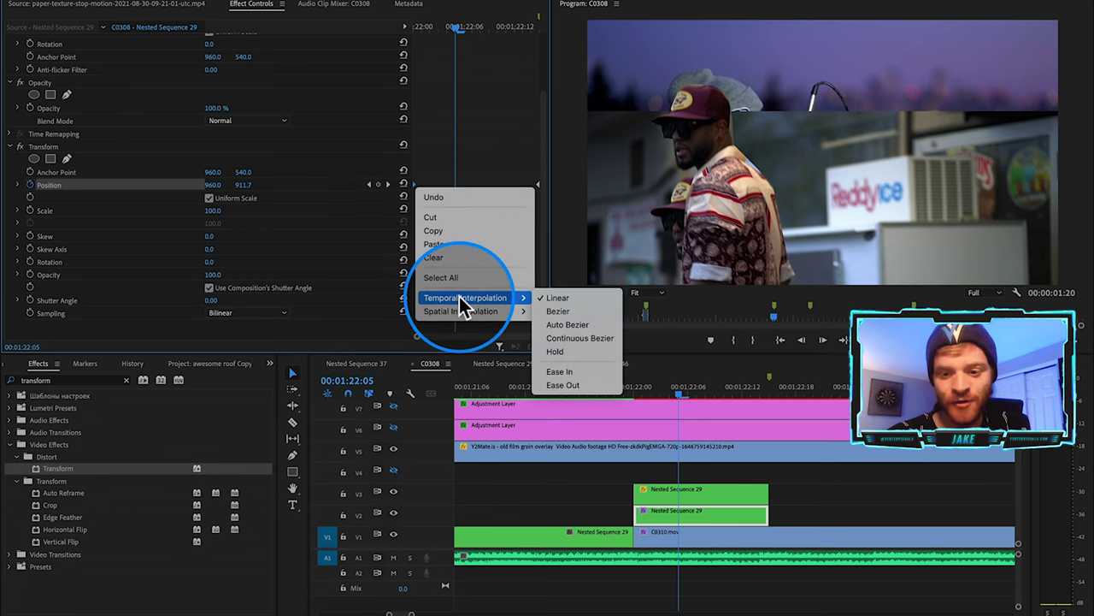
{"action": "left_click", "coordinate": [555, 385]}
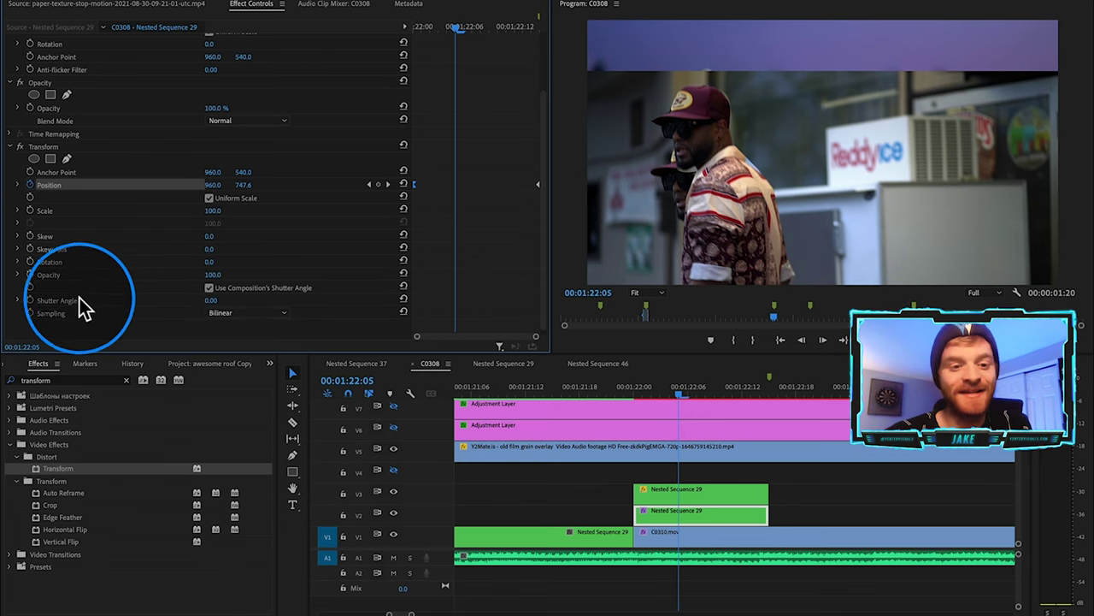
{"action": "left_click_drag", "start_coordinate": [214, 301], "coordinate": [522, 301]}
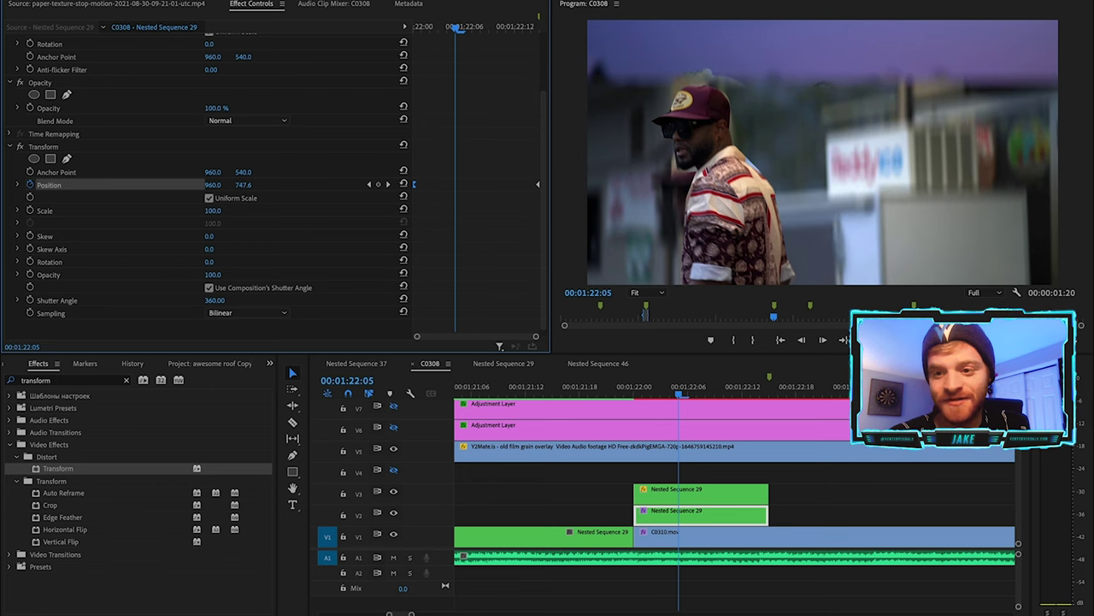
{"action": "left_click", "coordinate": [473, 26]}
{"action": "left_click_drag", "start_coordinate": [485, 25], "coordinate": [353, 60]}
{"action": "left_click_drag", "start_coordinate": [633, 395], "coordinate": [760, 398]}
Step: Nest the masked copy on V3 under the suggested name and apply the Transform effect to the nest
{"action": "left_click", "coordinate": [707, 492]}
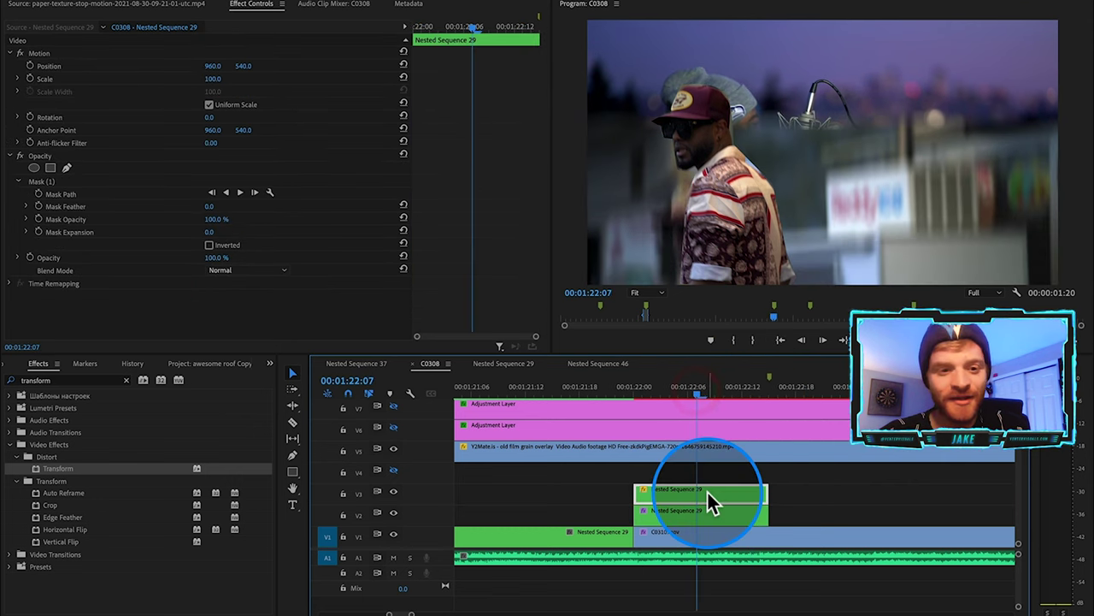
{"action": "left_click", "coordinate": [393, 490]}
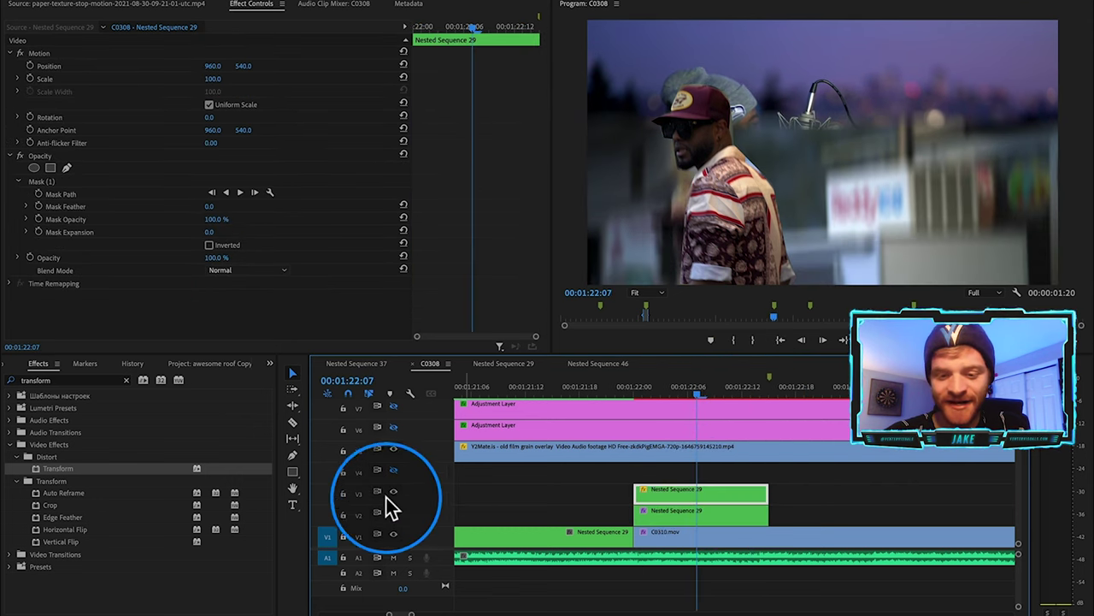
{"action": "left_click", "coordinate": [394, 490]}
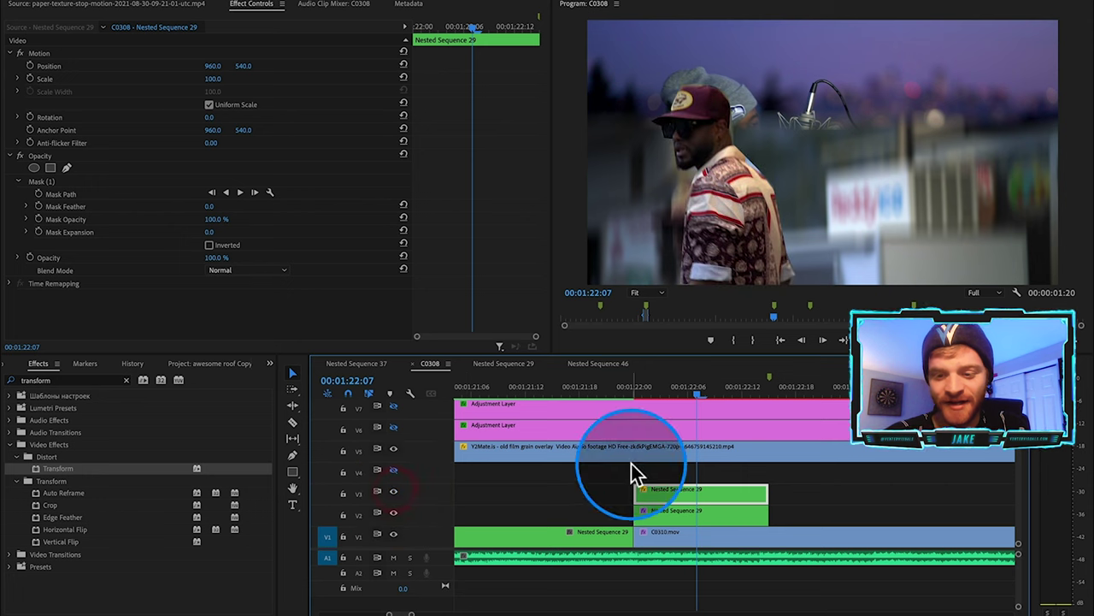
{"action": "right_click", "coordinate": [718, 492]}
{"action": "left_click", "coordinate": [759, 316]}
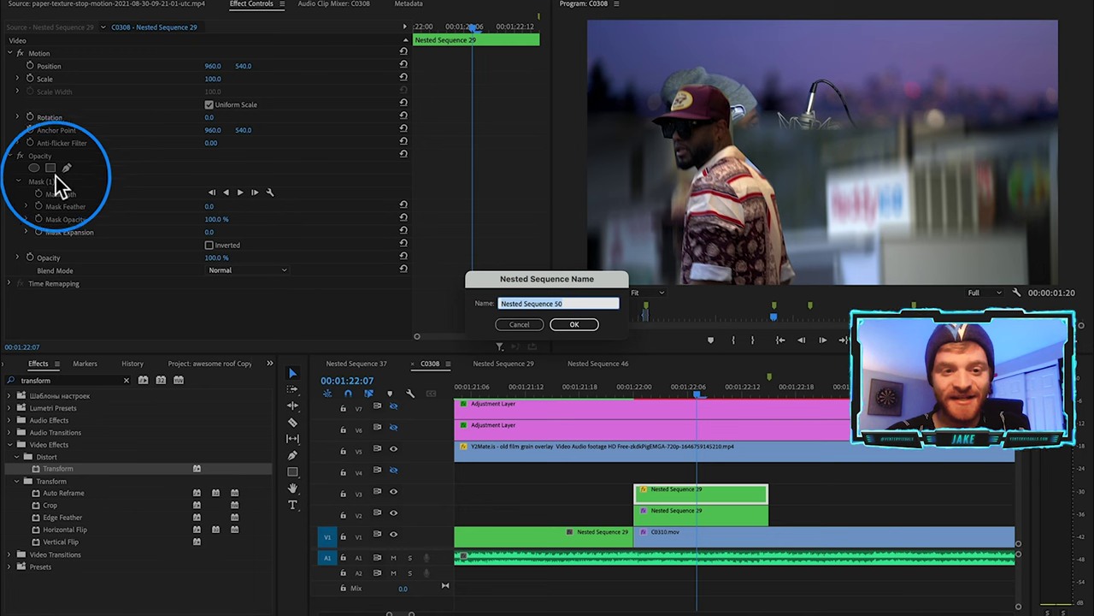
{"action": "left_click", "coordinate": [573, 325]}
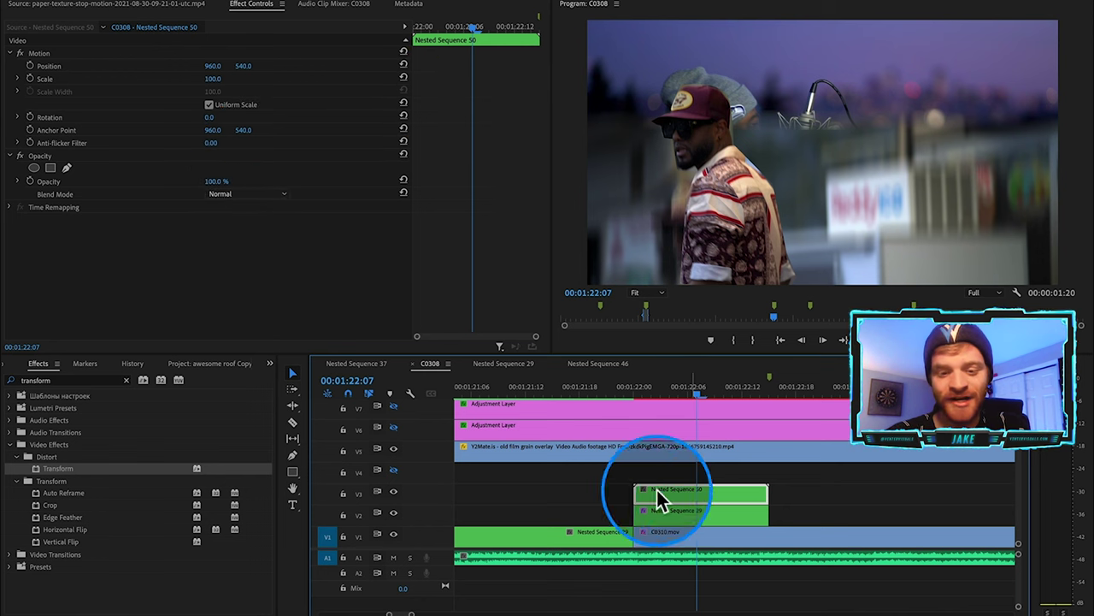
{"action": "left_click_drag", "start_coordinate": [43, 469], "coordinate": [725, 497]}
Step: Keyframe the V3 nest's Transform Position to slide the man out to the left, from 960, 540 at 00:01:22:07 to the clip's end
{"action": "scroll", "coordinate": [59, 256], "scroll_direction": "down", "scroll_amount": 3}
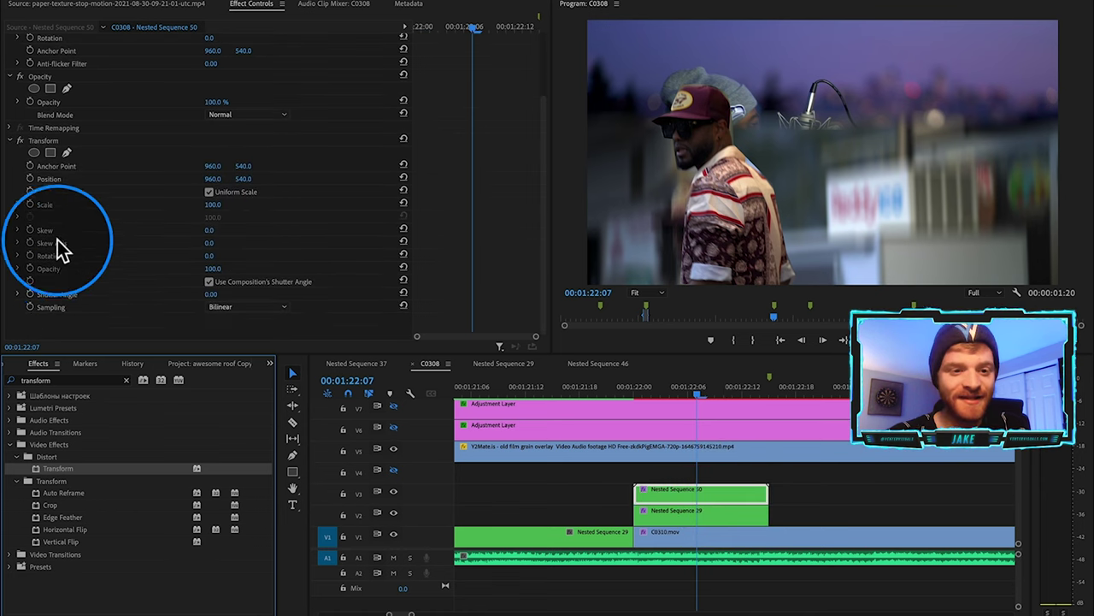
{"action": "left_click", "coordinate": [30, 179]}
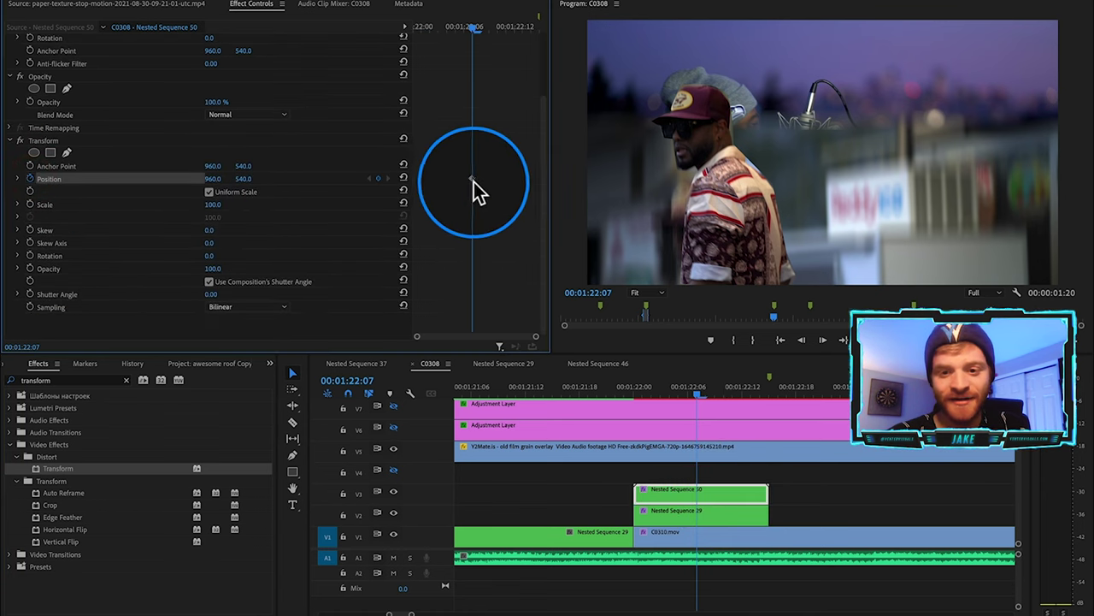
{"action": "left_click_drag", "start_coordinate": [474, 180], "coordinate": [410, 180]}
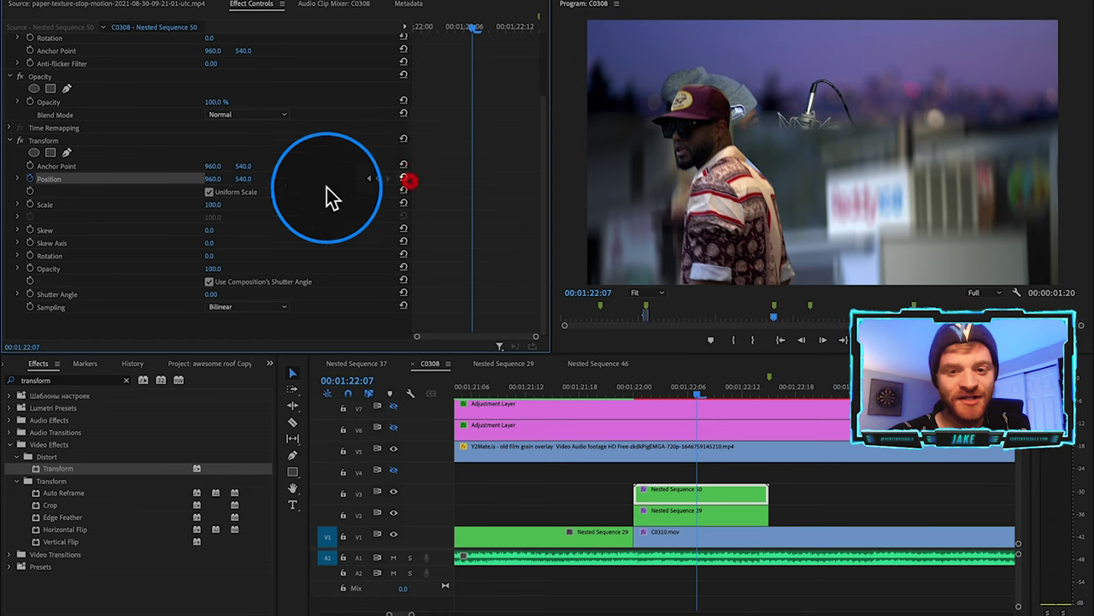
{"action": "left_click_drag", "start_coordinate": [216, 179], "coordinate": [120, 179]}
{"action": "left_click_drag", "start_coordinate": [218, 178], "coordinate": [560, 192]}
{"action": "left_click_drag", "start_coordinate": [415, 178], "coordinate": [471, 178]}
Step: Set the V3 nest's first Position keyframe to Ease Out and its Transform shutter angle to 285, then scrub the blurred slide-out
{"action": "right_click", "coordinate": [473, 179]}
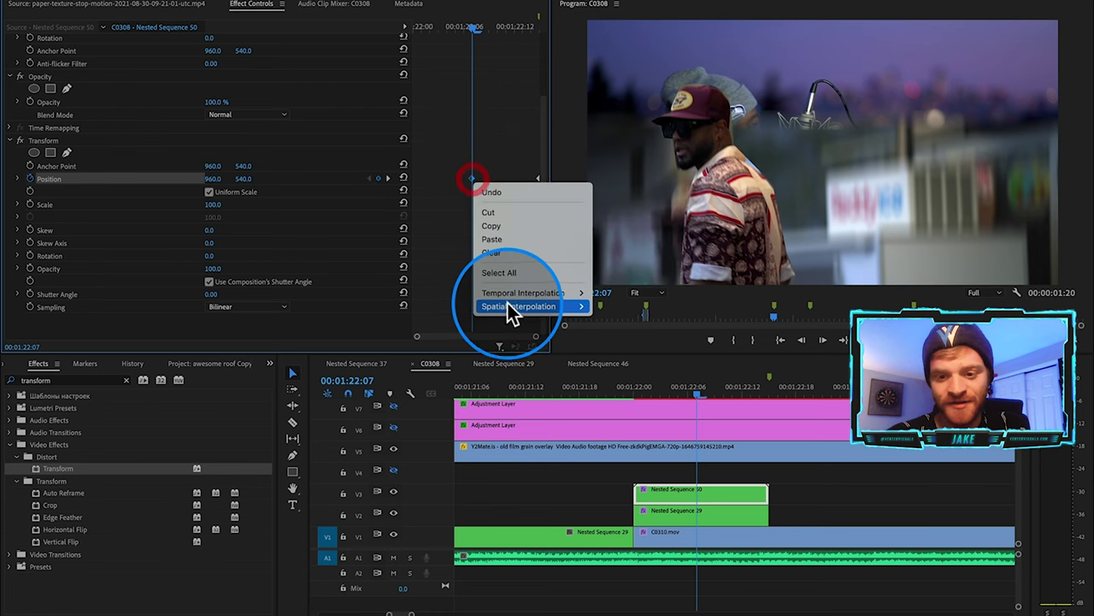
{"action": "mouse_move", "coordinate": [547, 292]}
{"action": "left_click", "coordinate": [619, 380]}
{"action": "left_click_drag", "start_coordinate": [471, 24], "coordinate": [473, 52]}
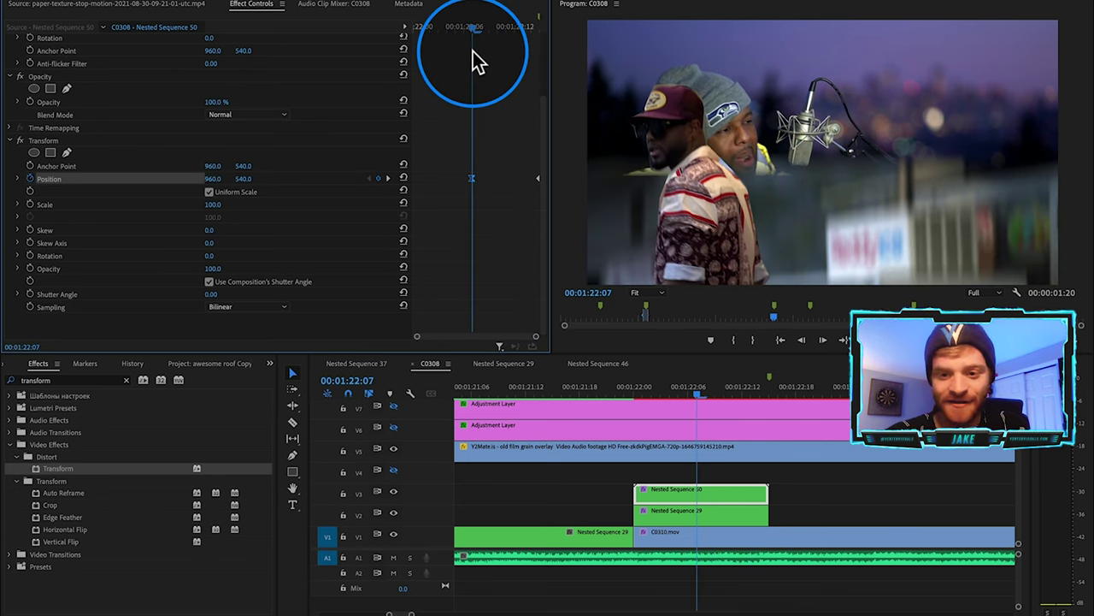
{"action": "left_click", "coordinate": [248, 202]}
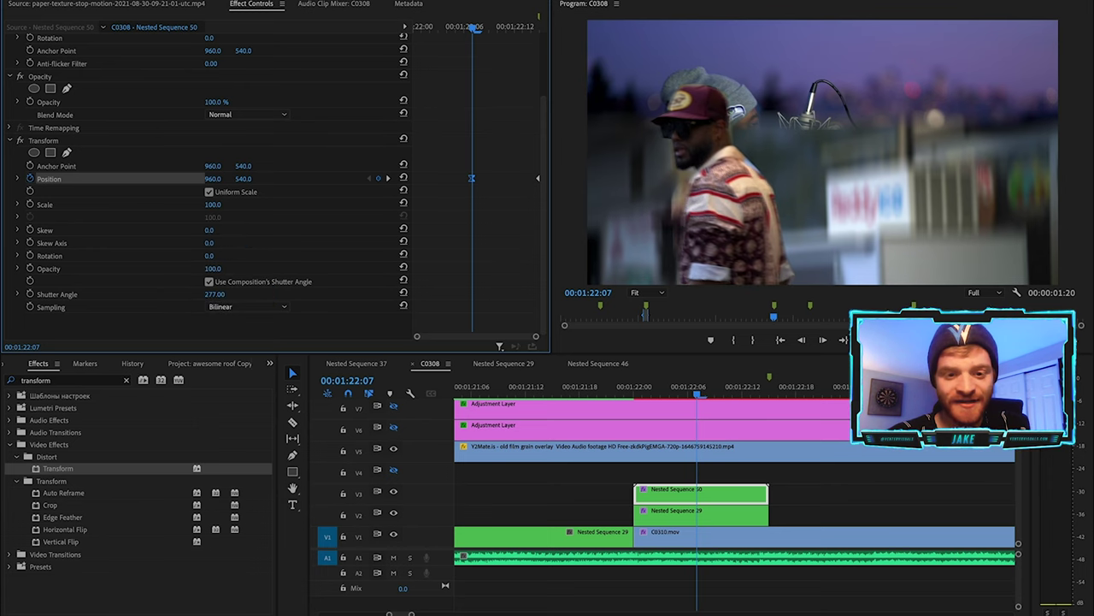
{"action": "left_click_drag", "start_coordinate": [473, 29], "coordinate": [587, 53]}
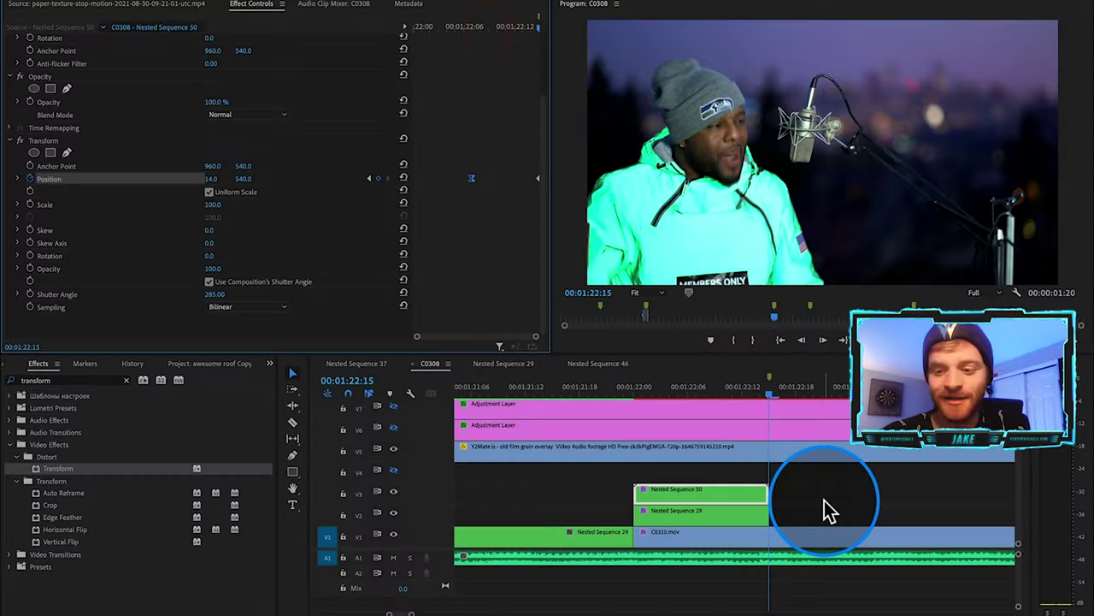
Step: Find the finished piano transition on V2 near 00:01:35:21 in the sequence and scrub across its start to examine the blur
{"action": "key", "text": "minus"}
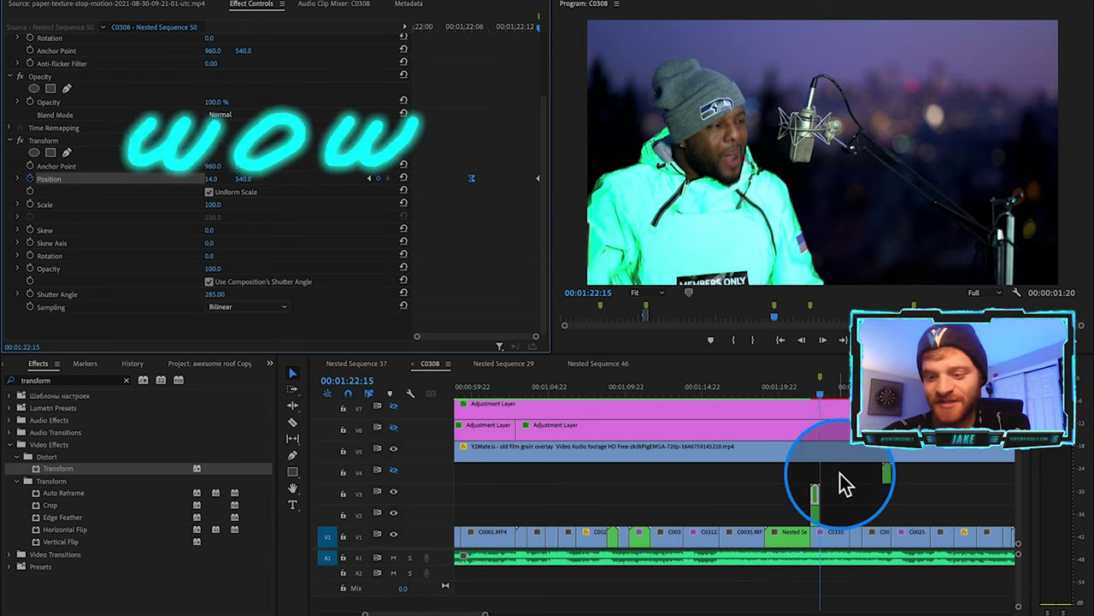
{"action": "key", "text": "equal"}
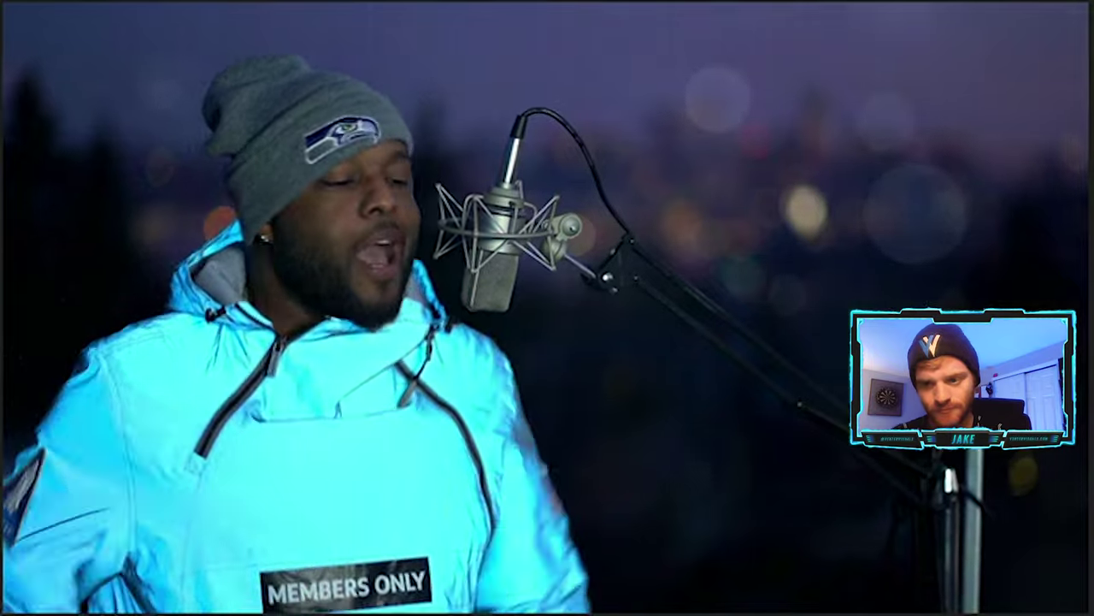
{"action": "left_click", "coordinate": [635, 383]}
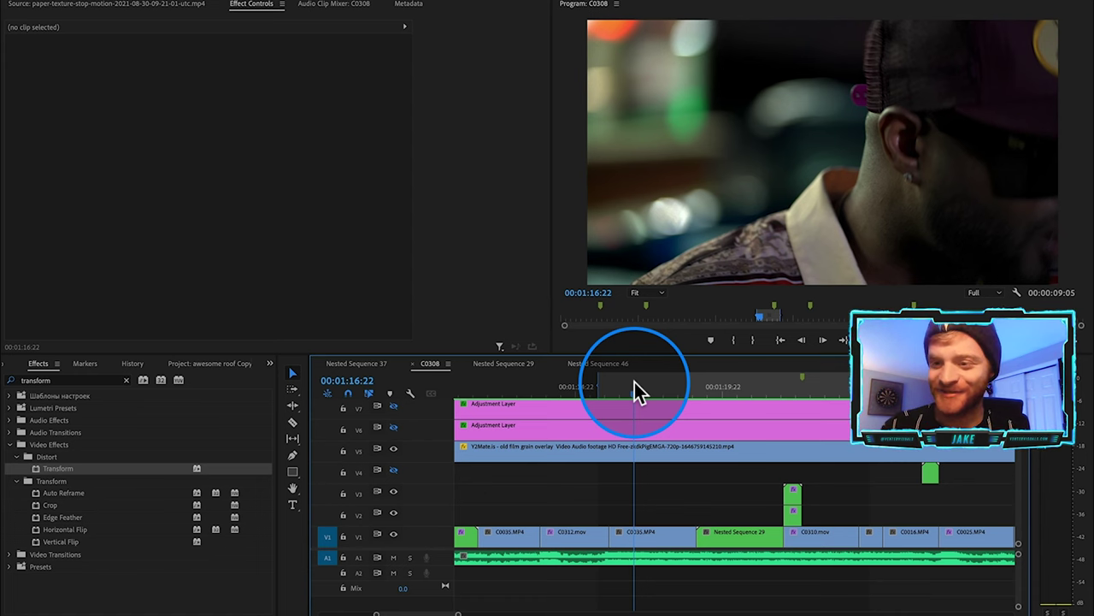
{"action": "scroll", "coordinate": [670, 501], "scroll_direction": "down", "scroll_amount": 5}
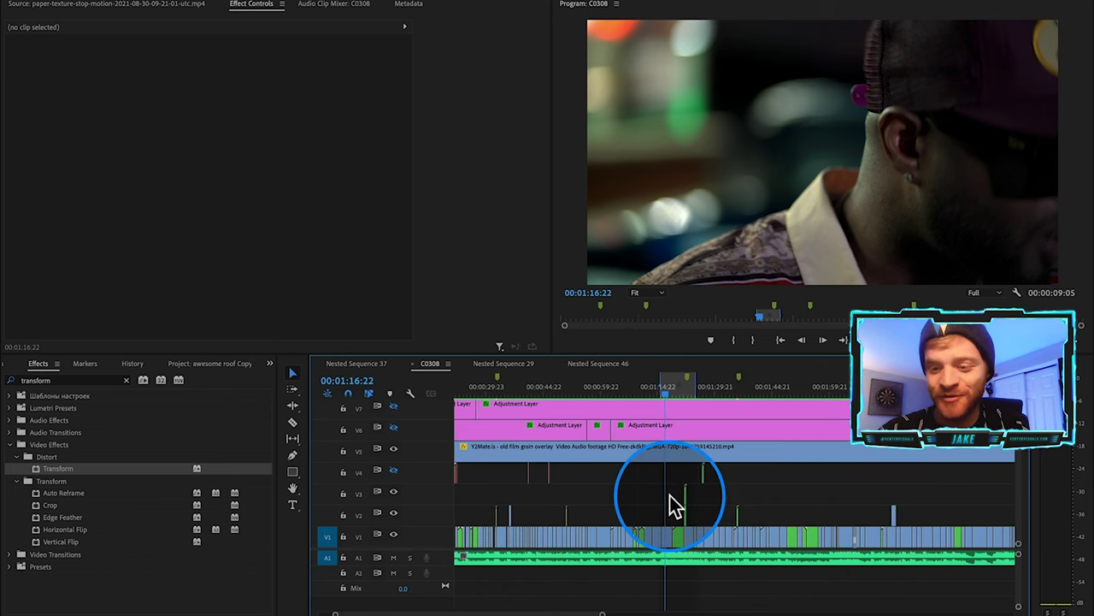
{"action": "left_click", "coordinate": [731, 386]}
{"action": "scroll", "coordinate": [739, 446], "scroll_direction": "up", "scroll_amount": 5}
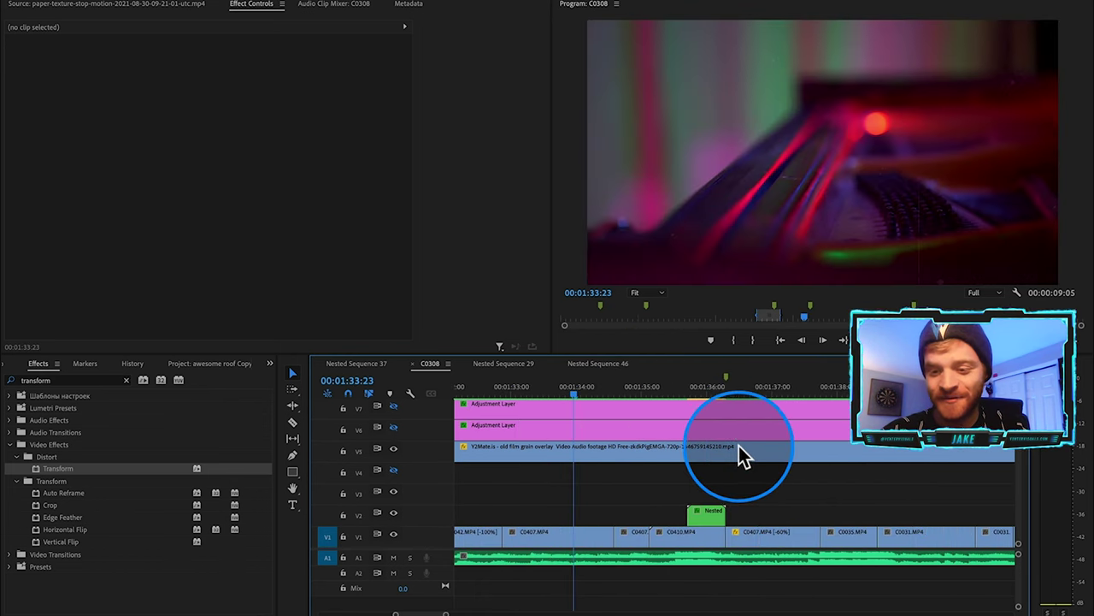
{"action": "left_click", "coordinate": [700, 389]}
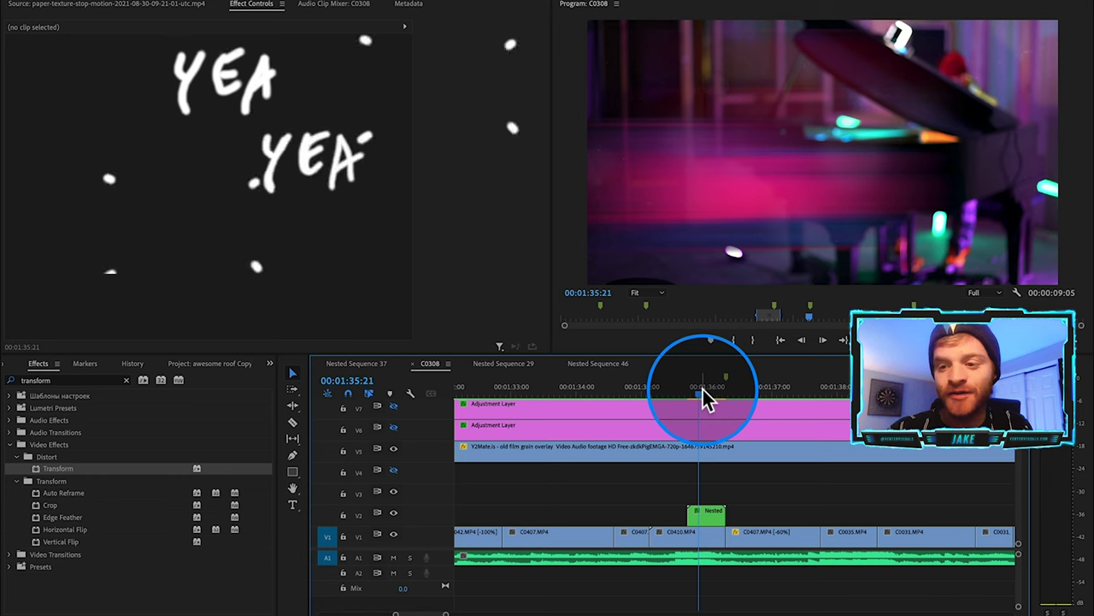
{"action": "mouse_move", "coordinate": [703, 391]}
{"action": "left_mouse_down"}
{"action": "mouse_move", "coordinate": [731, 392]}
{"action": "mouse_move", "coordinate": [690, 393]}
{"action": "mouse_move", "coordinate": [726, 400]}
{"action": "mouse_move", "coordinate": [682, 408]}
{"action": "mouse_move", "coordinate": [690, 407]}
{"action": "left_mouse_up"}
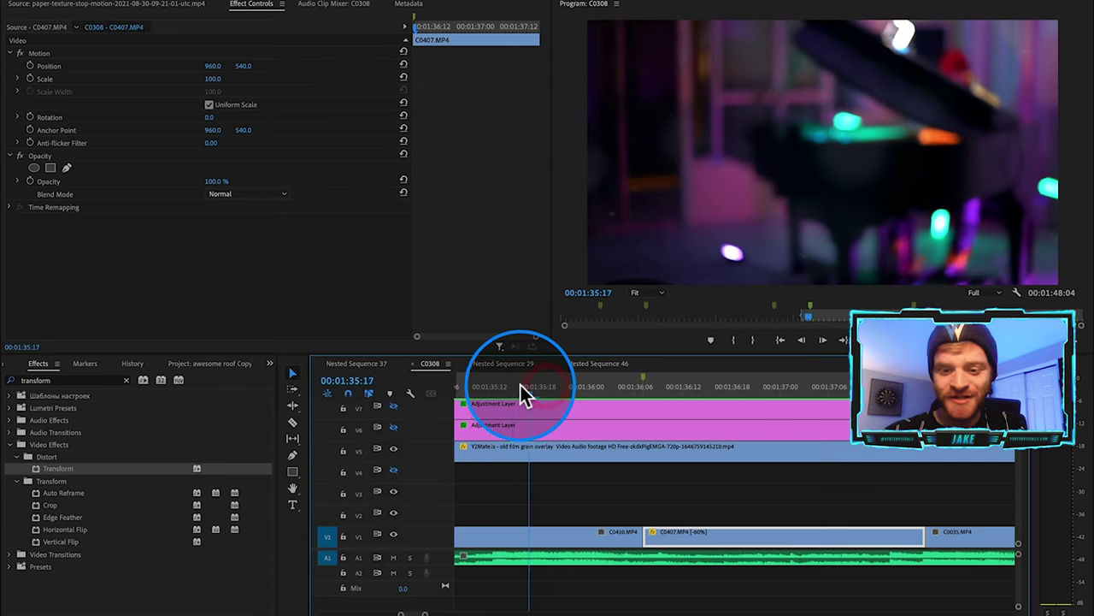
Step: Duplicate C0407.MP4 from V1 onto V2 at 00:01:36:07 and add a frame hold to the copy's first frame
{"action": "left_click_drag", "start_coordinate": [520, 384], "coordinate": [727, 418]}
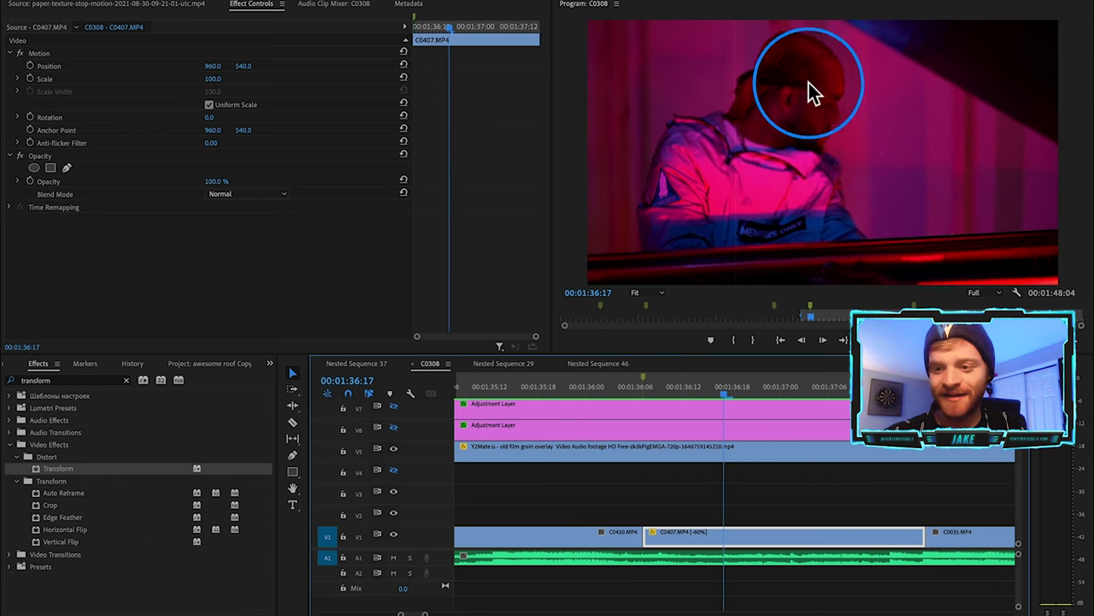
{"action": "left_click_drag", "start_coordinate": [680, 379], "coordinate": [641, 393]}
{"action": "left_click_drag", "start_coordinate": [657, 529], "coordinate": [661, 527]}
{"action": "right_click", "coordinate": [657, 518]}
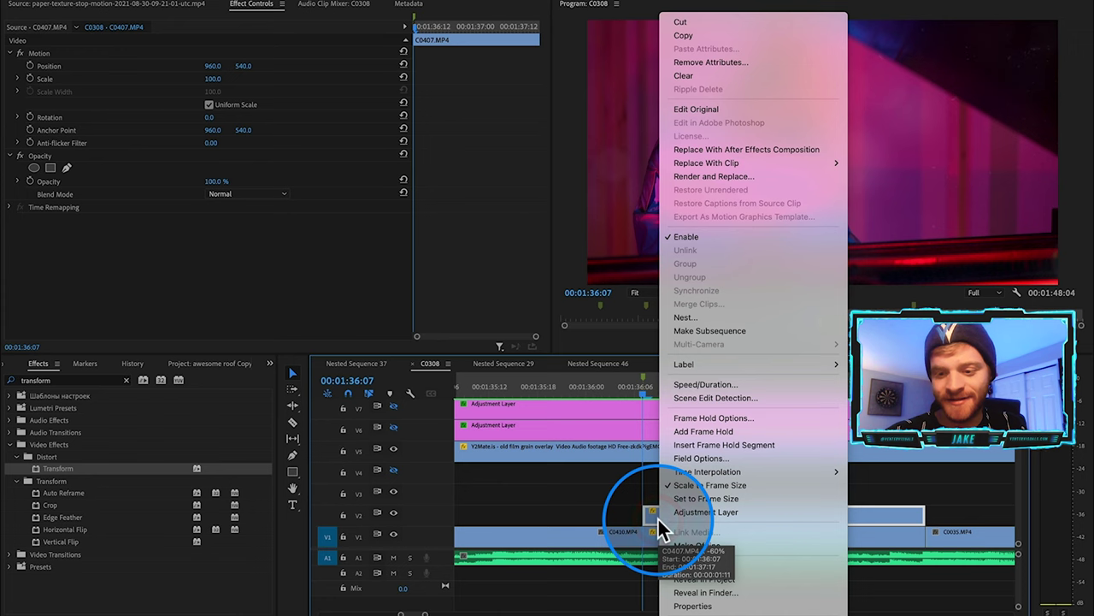
{"action": "left_click", "coordinate": [710, 431]}
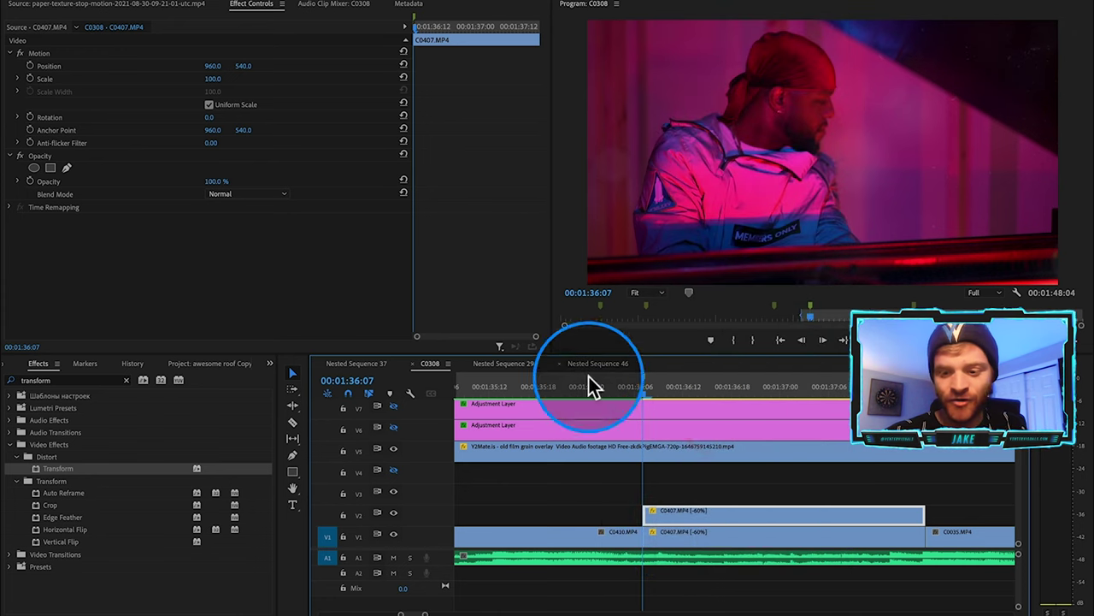
Step: Move the frozen V2 copy earlier over C0410.MP4, cut it at 00:01:36:07 and delete the part after the cut
{"action": "left_click_drag", "start_coordinate": [660, 519], "coordinate": [555, 516]}
{"action": "key", "text": "c"}
{"action": "left_click", "coordinate": [644, 516]}
{"action": "key", "text": "v"}
{"action": "left_click", "coordinate": [667, 517]}
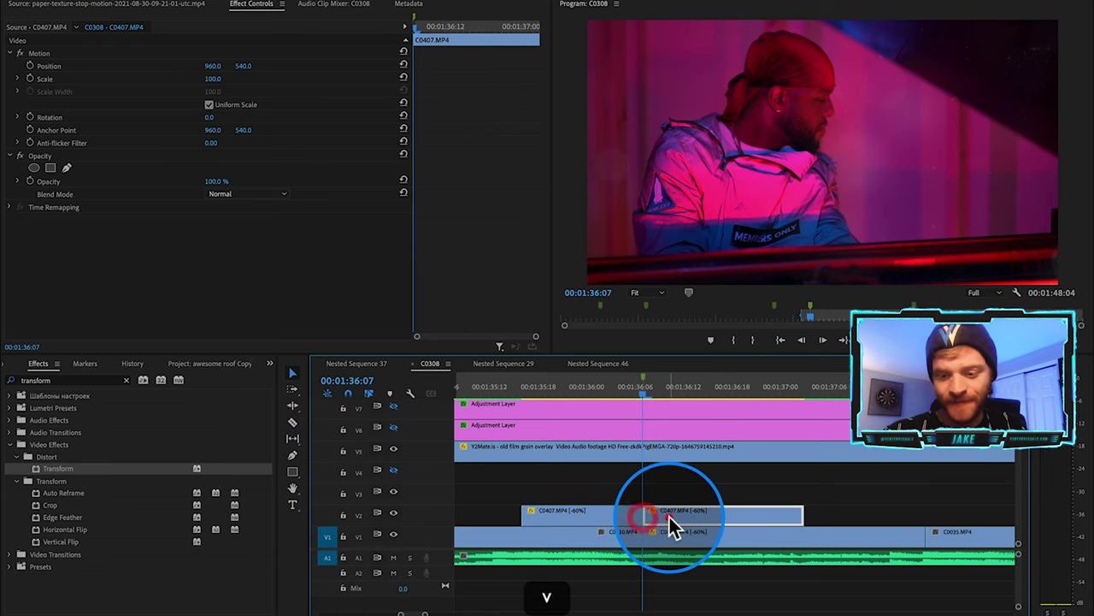
{"action": "key", "text": "BackSpace"}
Step: Play the lead-in to the frozen V2 copy to judge its timing, then trim the copy's start to 00:01:35:19
{"action": "scroll", "coordinate": [669, 516], "scroll_direction": "left", "scroll_amount": 2}
{"action": "left_click_drag", "start_coordinate": [659, 379], "coordinate": [567, 423]}
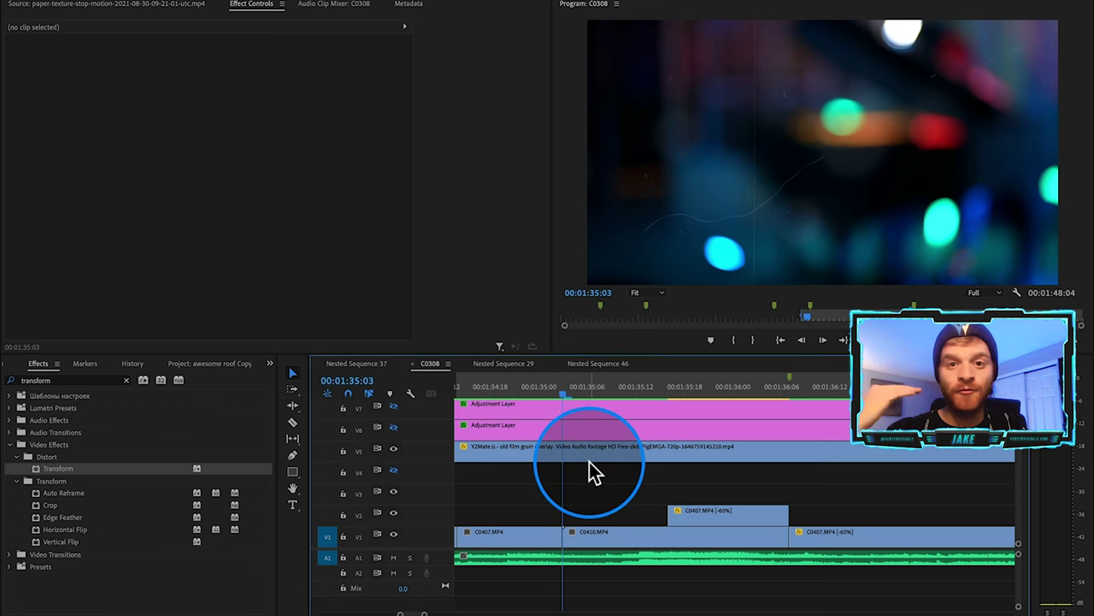
{"action": "key", "text": "space"}
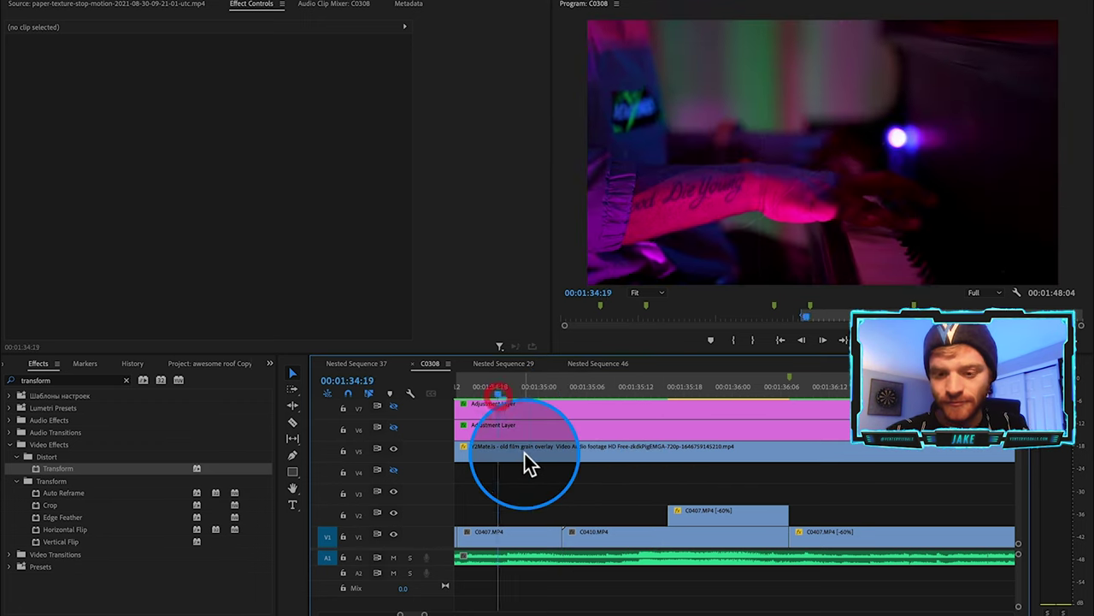
{"action": "key", "text": "space"}
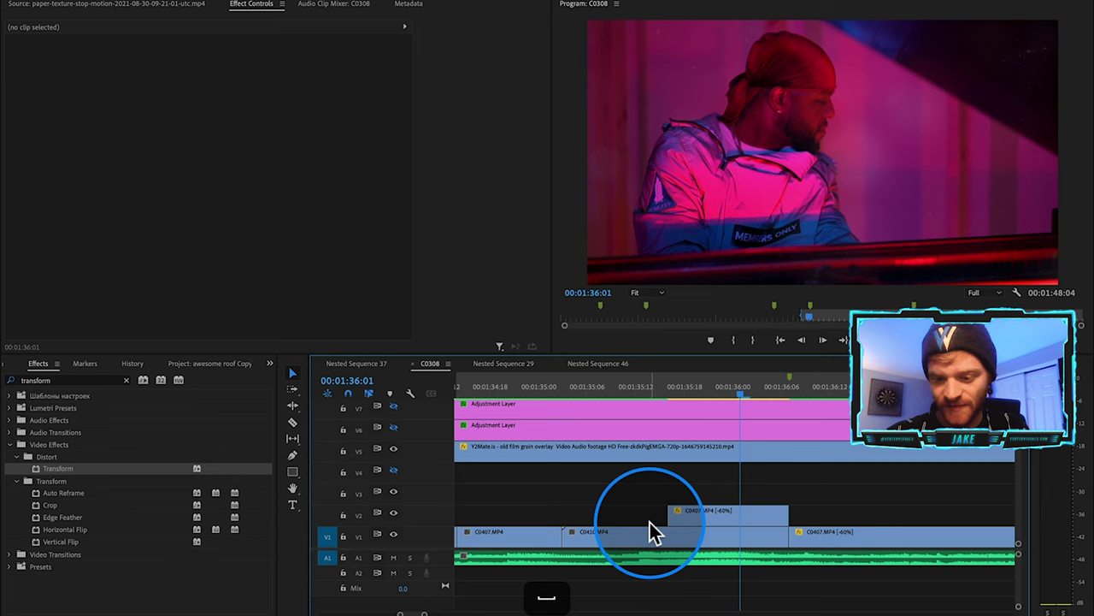
{"action": "mouse_move", "coordinate": [673, 518]}
{"action": "left_mouse_down"}
{"action": "mouse_move", "coordinate": [703, 519]}
{"action": "mouse_move", "coordinate": [693, 513]}
{"action": "left_mouse_up"}
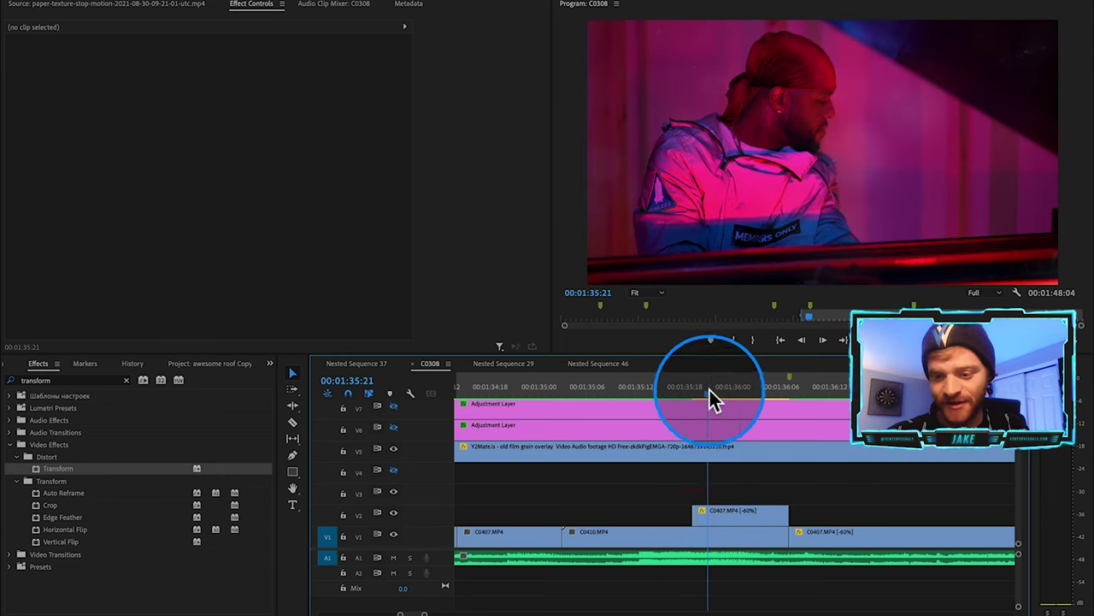
Step: Draw a pen opacity mask around the man on the frozen V2 copy and set its Mask Feather to 0
{"action": "left_click", "coordinate": [709, 388]}
{"action": "key", "text": "="}
{"action": "left_click", "coordinate": [751, 511]}
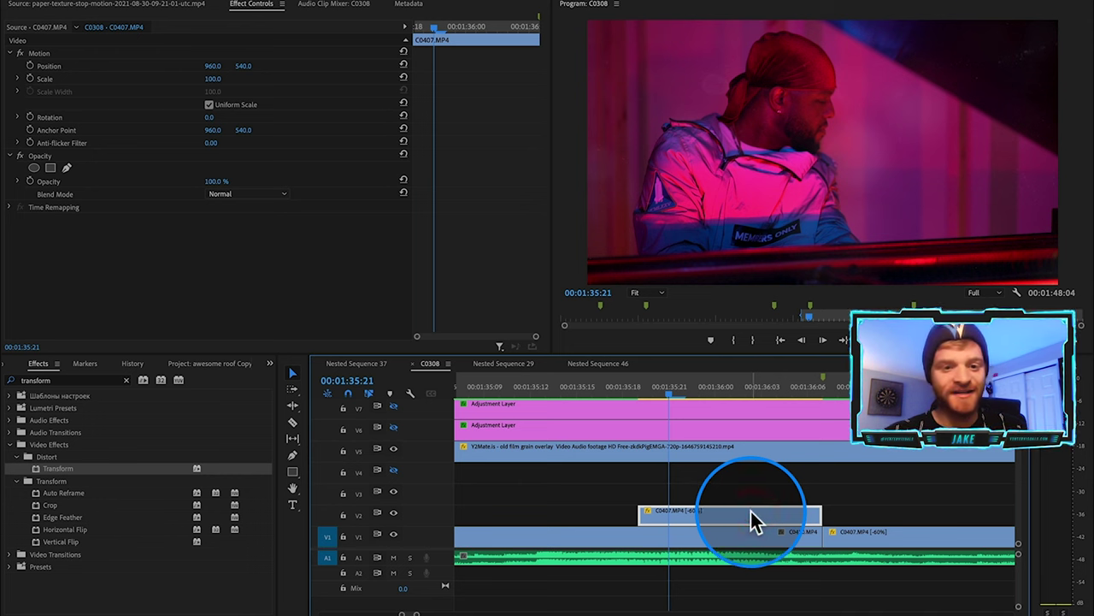
{"action": "left_click", "coordinate": [67, 167]}
{"action": "left_click", "coordinate": [638, 254]}
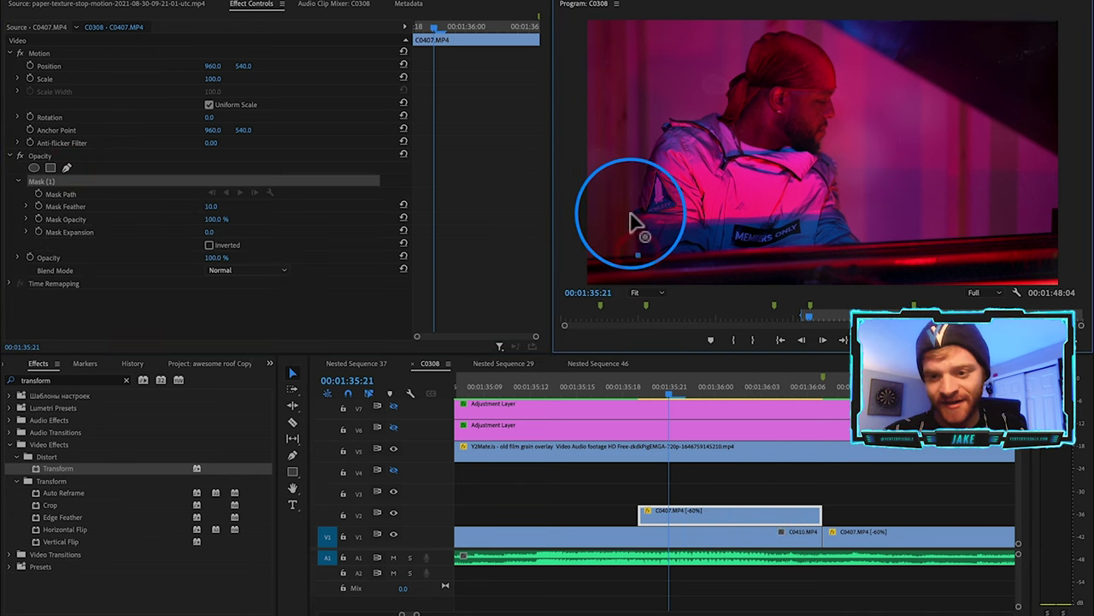
{"action": "left_click", "coordinate": [630, 214]}
{"action": "left_click", "coordinate": [665, 125]}
{"action": "left_click", "coordinate": [725, 111]}
{"action": "left_click", "coordinate": [763, 31]}
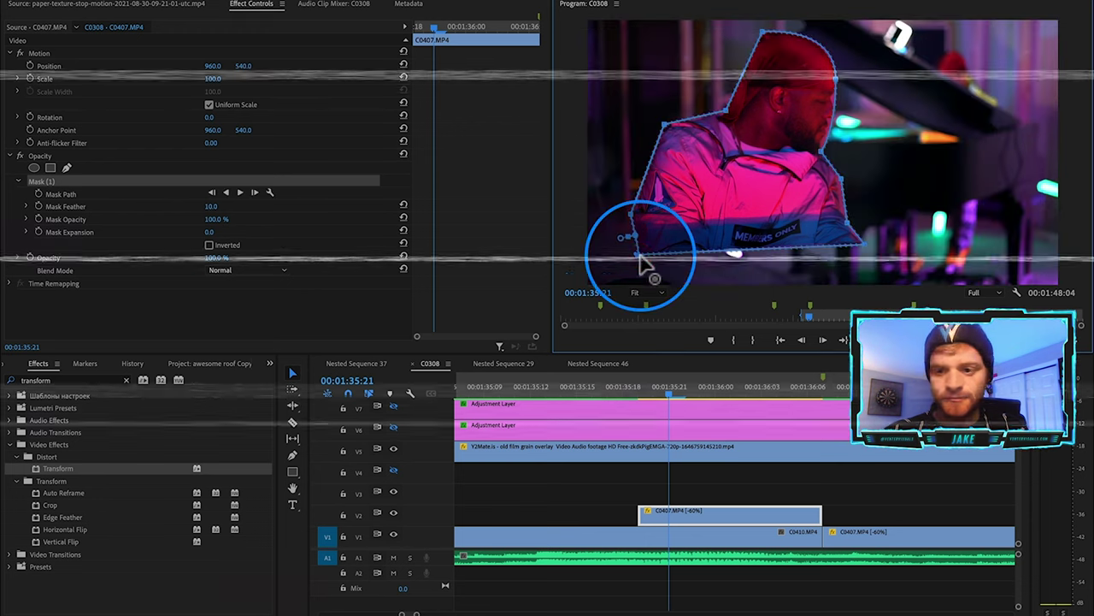
{"action": "left_click_drag", "start_coordinate": [211, 206], "coordinate": [198, 206]}
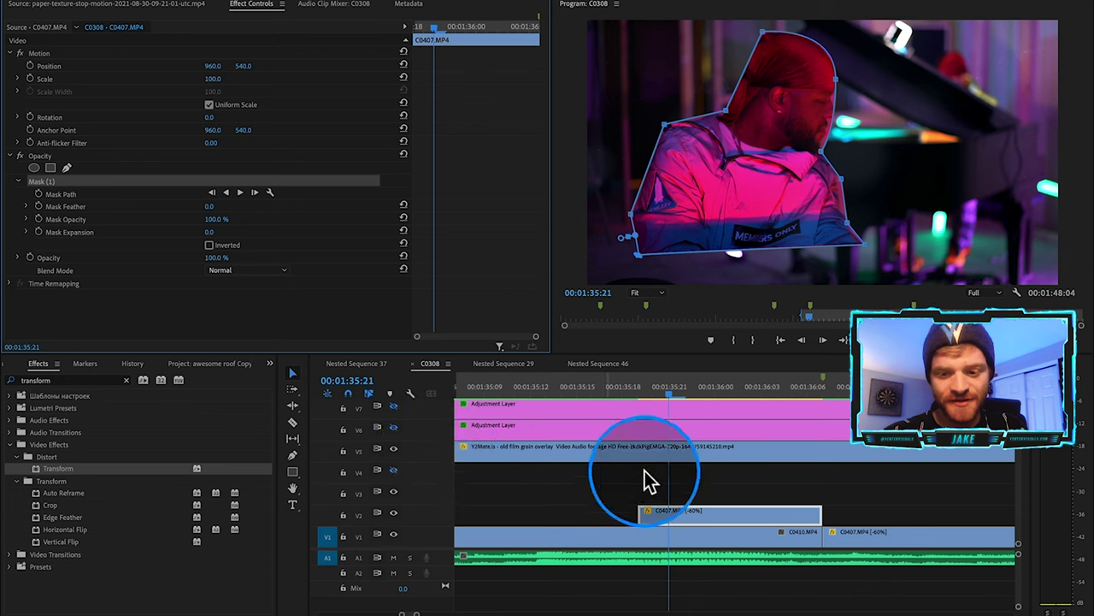
Step: Nest the masked V2 copy under the suggested name and select the nest
{"action": "right_click", "coordinate": [692, 513]}
{"action": "left_click", "coordinate": [736, 318]}
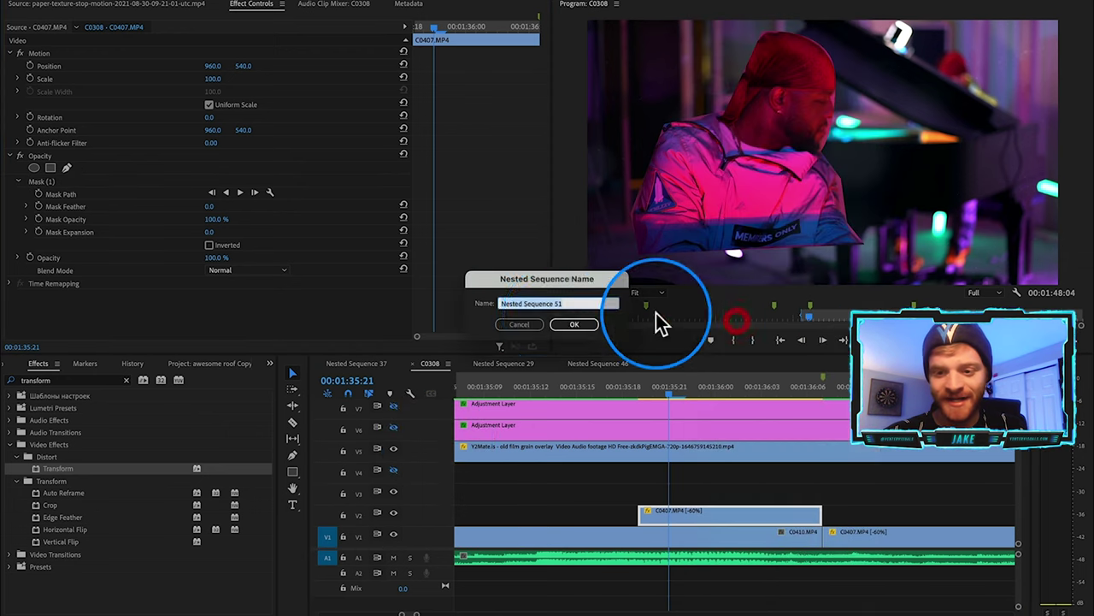
{"action": "left_click", "coordinate": [565, 331]}
{"action": "left_click", "coordinate": [712, 513]}
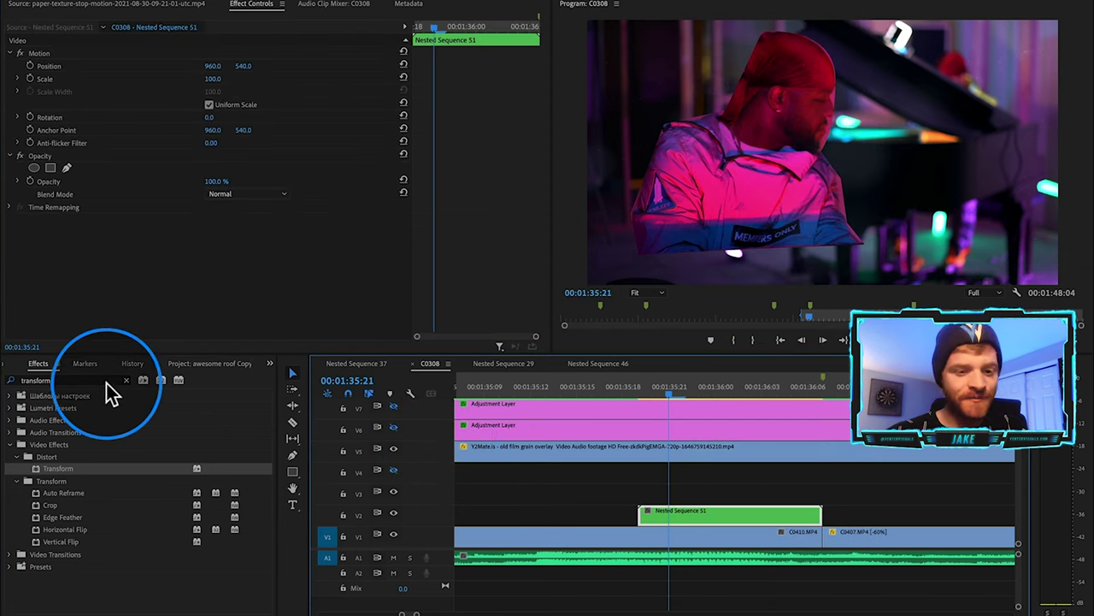
Step: Find the Fast Blur effect, apply it to the V2 nest and set its Blur Dimensions to Horizontal
{"action": "left_click", "coordinate": [126, 380]}
{"action": "left_click", "coordinate": [103, 381]}
{"action": "type", "text": "fast "}
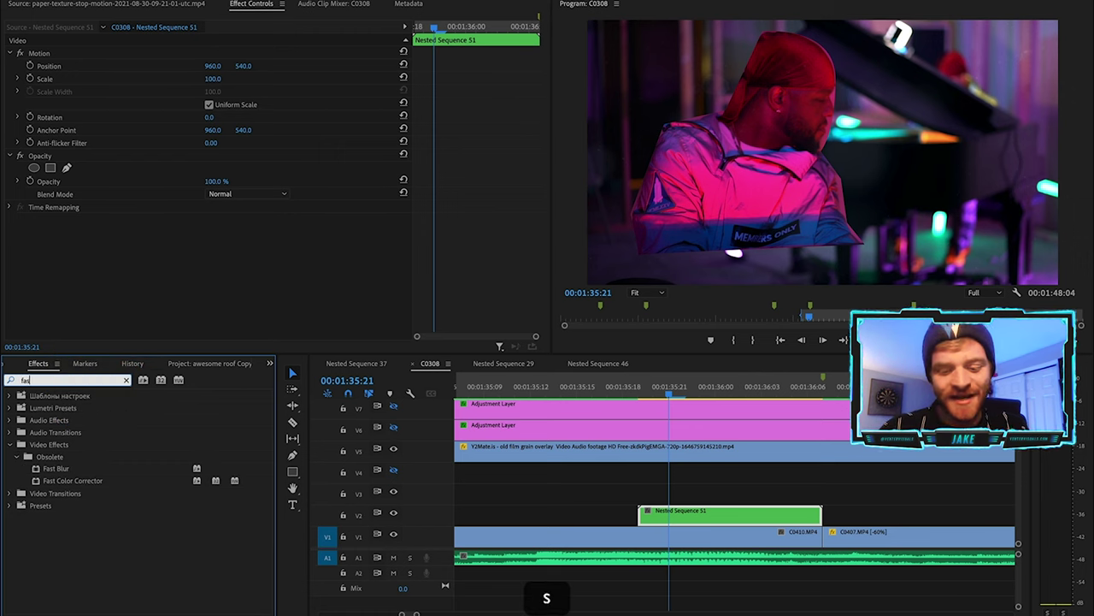
{"action": "type", "text": "blur"}
{"action": "left_click_drag", "start_coordinate": [91, 472], "coordinate": [753, 525]}
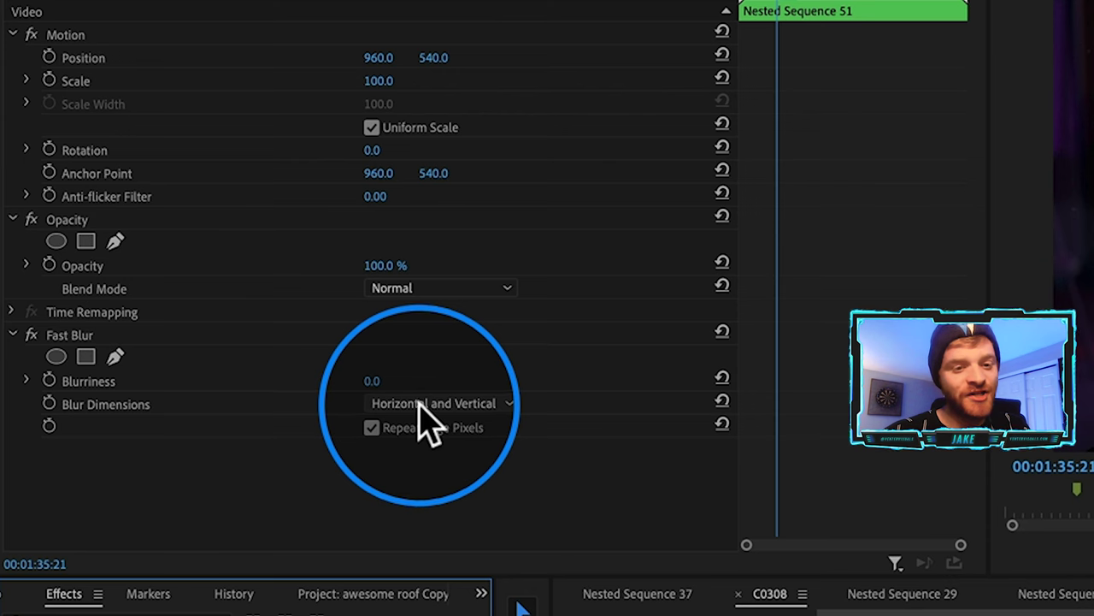
{"action": "left_click", "coordinate": [489, 410]}
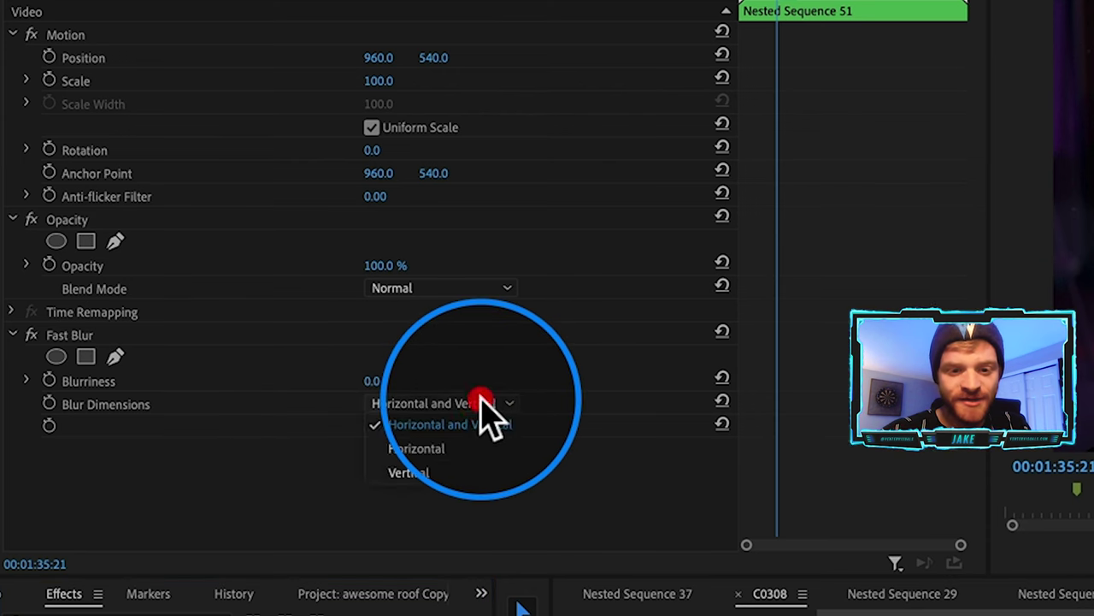
{"action": "left_click", "coordinate": [464, 448]}
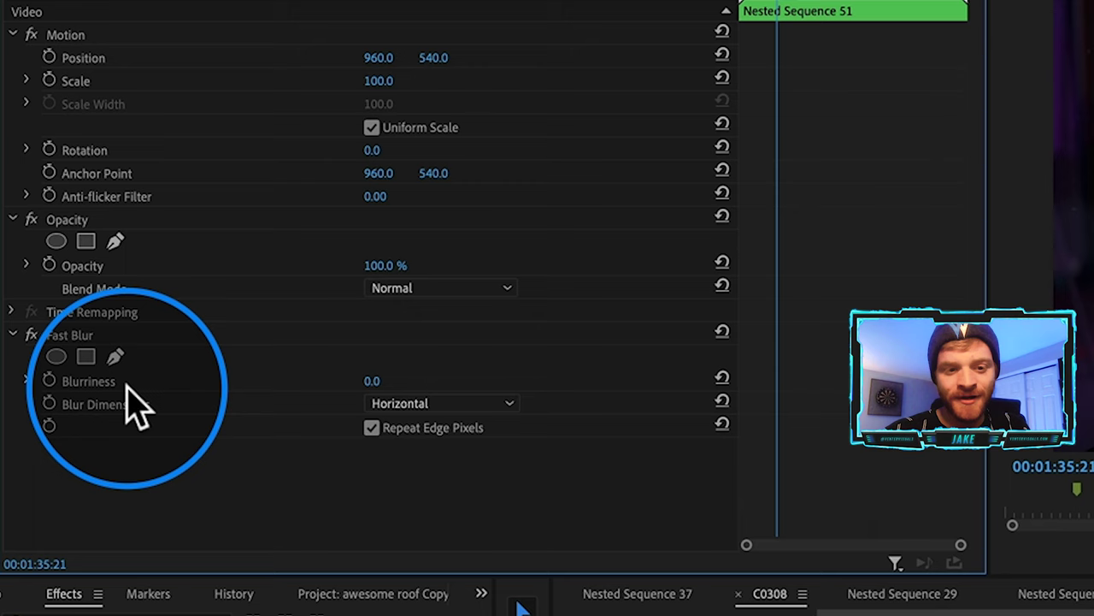
Step: Keyframe the V2 nest's Fast Blur Blurriness from 900 at the clip's start to 0 at its end
{"action": "left_click", "coordinate": [48, 380]}
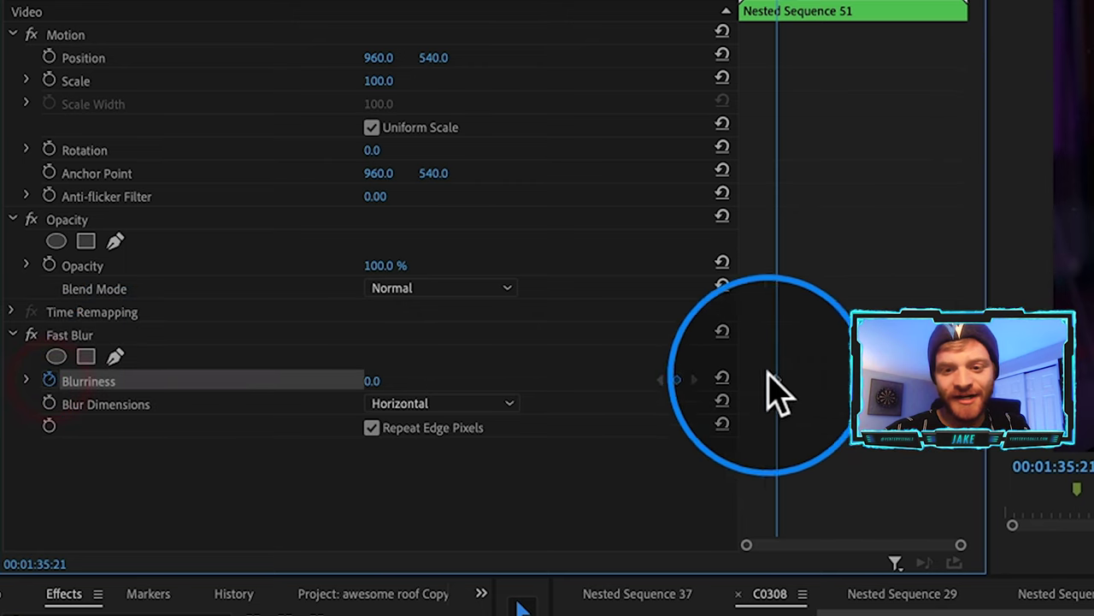
{"action": "left_click_drag", "start_coordinate": [777, 380], "coordinate": [989, 393]}
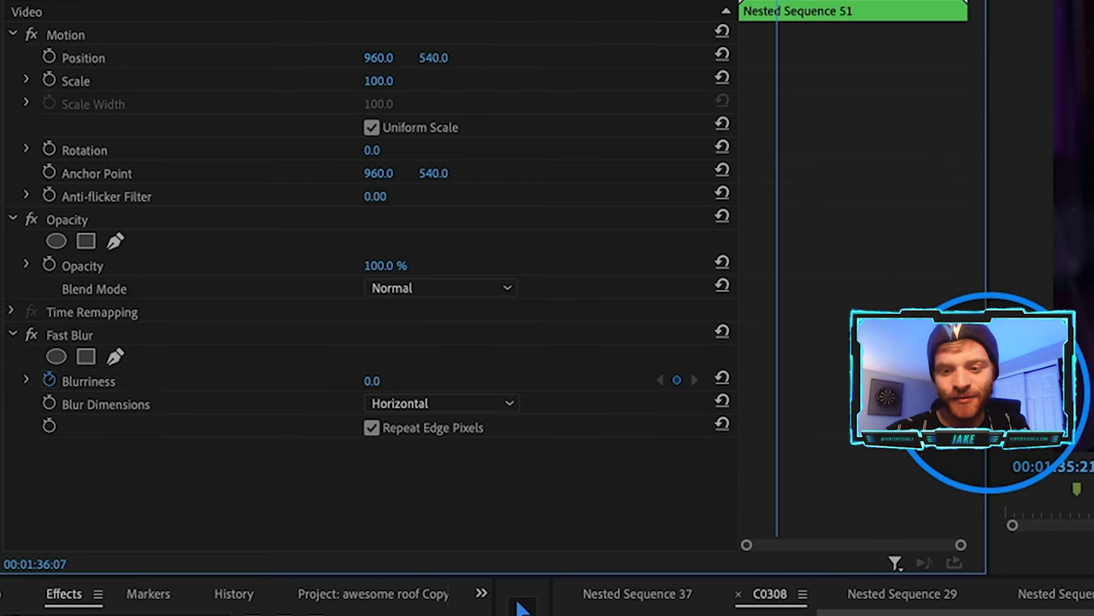
{"action": "left_click_drag", "start_coordinate": [372, 380], "coordinate": [395, 381]}
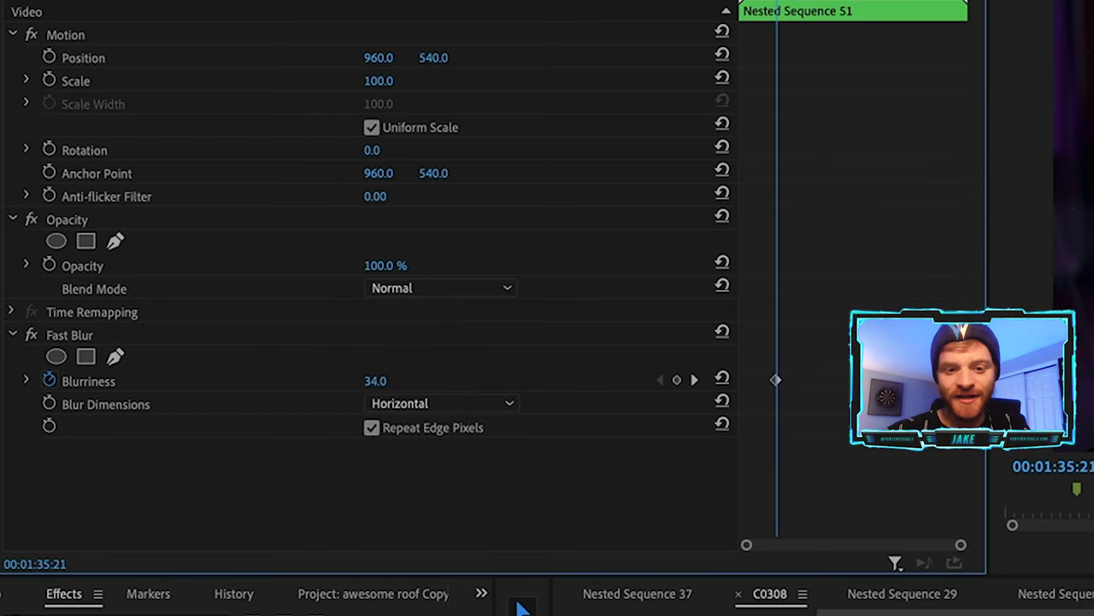
{"action": "left_click_drag", "start_coordinate": [379, 380], "coordinate": [380, 381]}
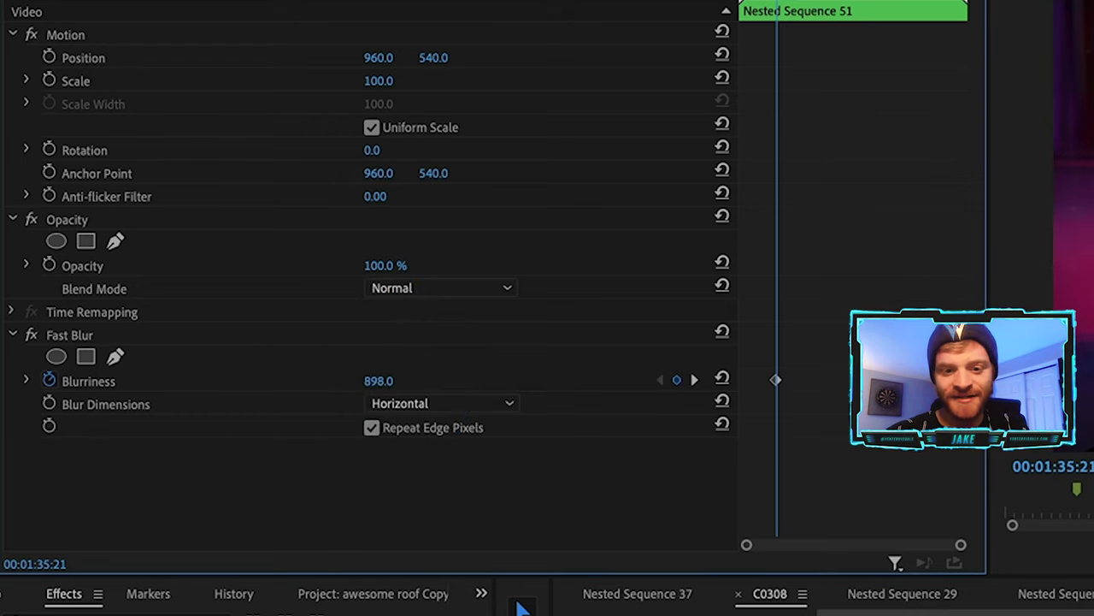
{"action": "left_click_drag", "start_coordinate": [379, 381], "coordinate": [373, 380]}
{"action": "left_click_drag", "start_coordinate": [776, 380], "coordinate": [722, 380]}
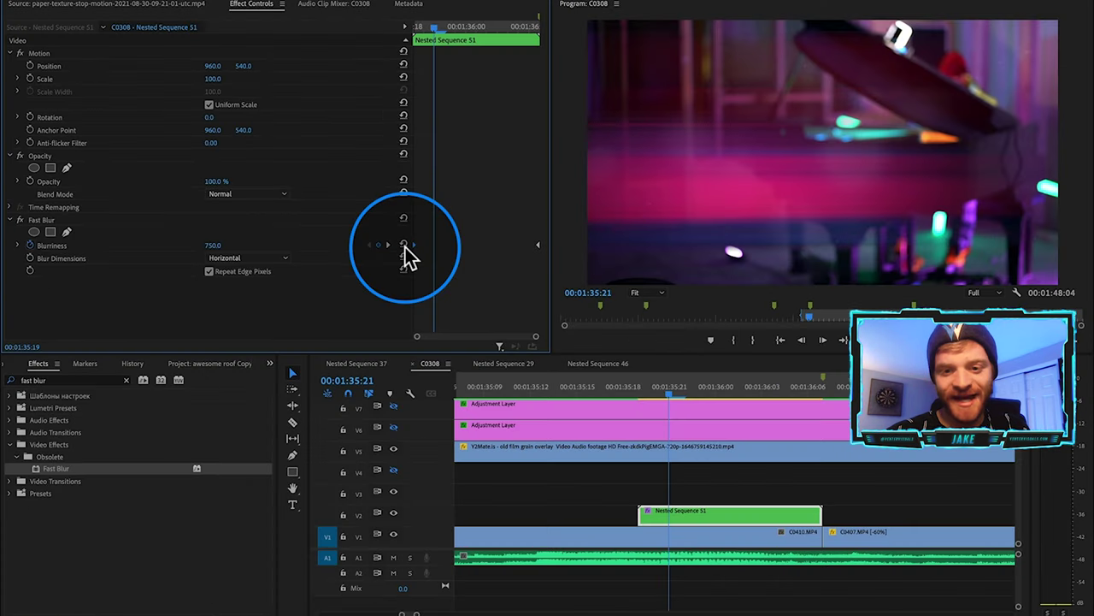
{"action": "left_click_drag", "start_coordinate": [433, 31], "coordinate": [395, 32]}
{"action": "left_click", "coordinate": [393, 34]}
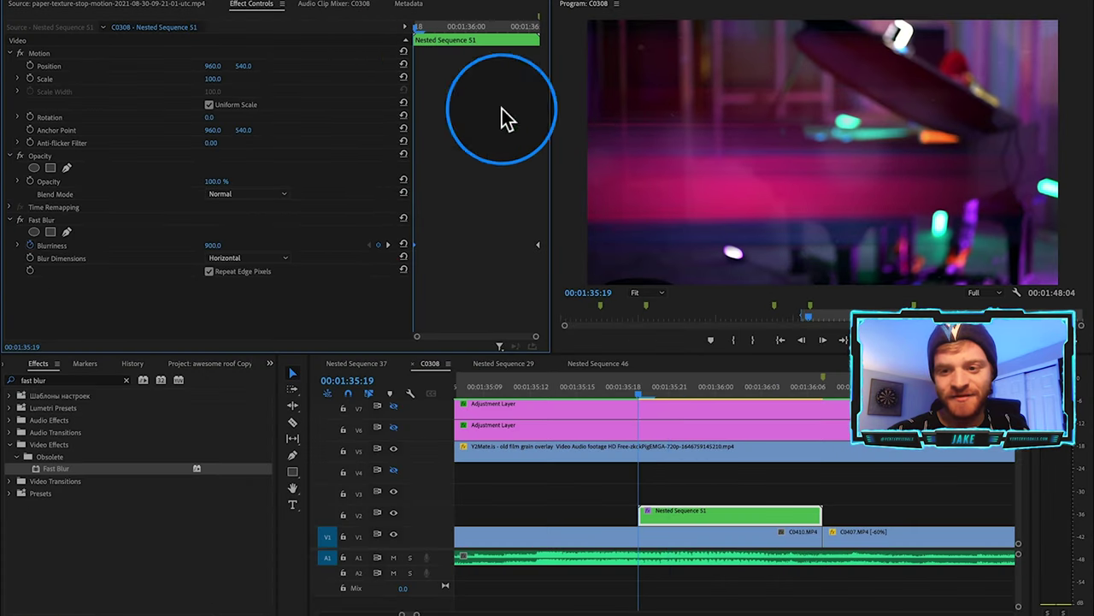
Step: Scrub to the end of the V2 nest and step back frame by frame to inspect its keyframed blur
{"action": "left_click_drag", "start_coordinate": [397, 41], "coordinate": [554, 39]}
{"action": "key", "text": "Left"}
{"action": "key", "text": "Left"}
{"action": "key", "text": "Left"}
{"action": "key", "text": "Left"}
{"action": "key", "text": "Left"}
{"action": "key", "text": "Left"}
{"action": "key", "text": "Left"}
{"action": "key", "text": "Left"}
{"action": "key", "text": "Left"}
{"action": "key", "text": "Left"}
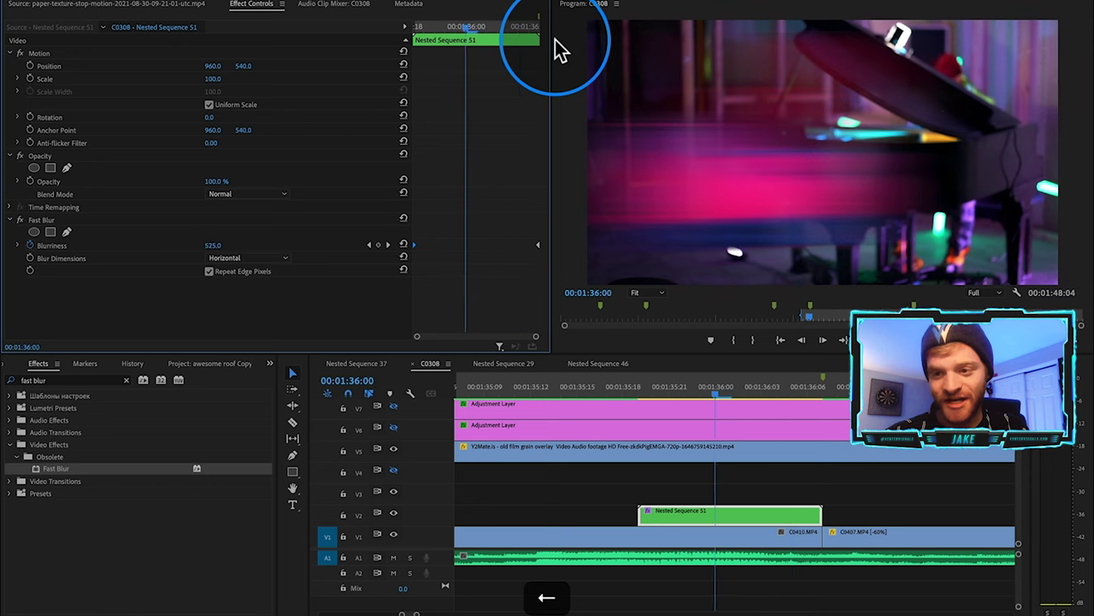
Step: Mark a preview range from 00:01:34:08 to just past the piano blur transition and play it back
{"action": "key", "text": "minus"}
{"action": "left_click", "coordinate": [529, 387]}
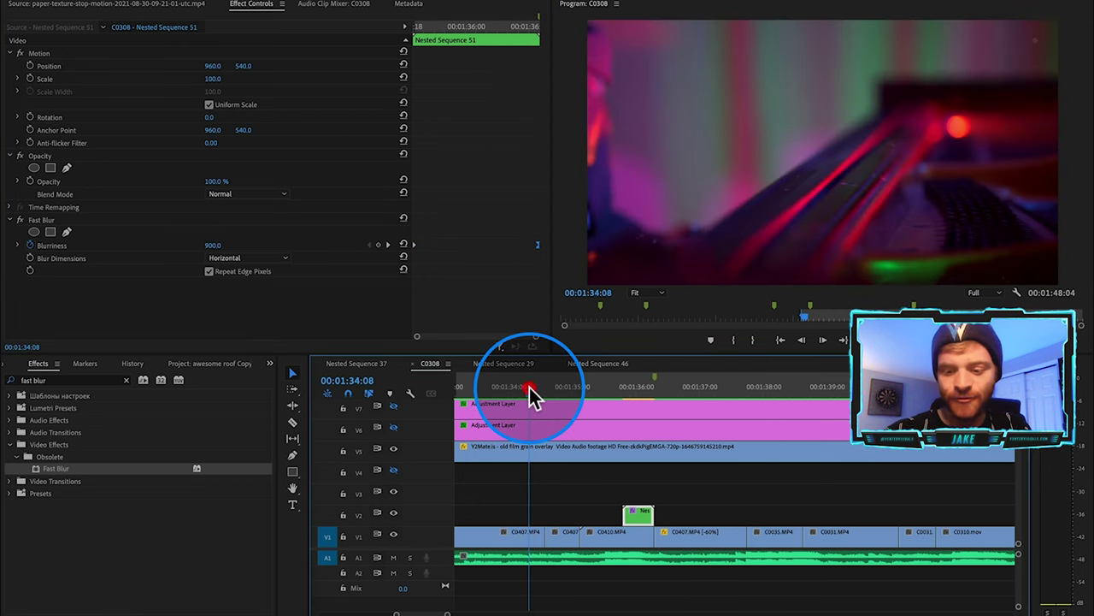
{"action": "key", "text": "i"}
{"action": "left_click", "coordinate": [696, 386]}
{"action": "left_click", "coordinate": [370, 318]}
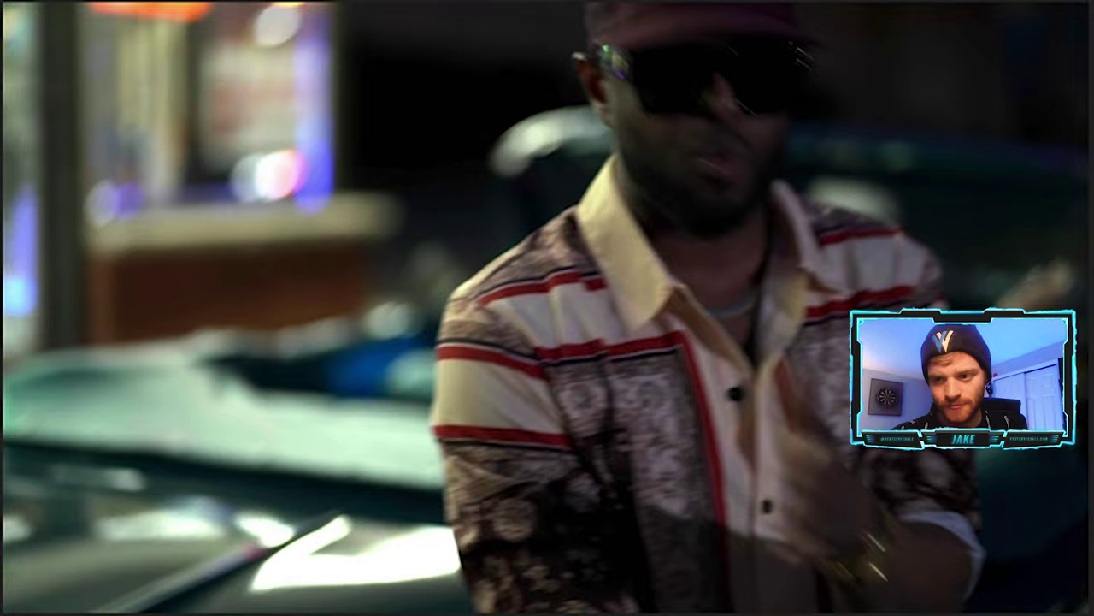
Step: Split the C0310.mov clip following C0050.MP4 at 00:02:17:14 and select its first part
{"action": "left_click", "coordinate": [706, 535]}
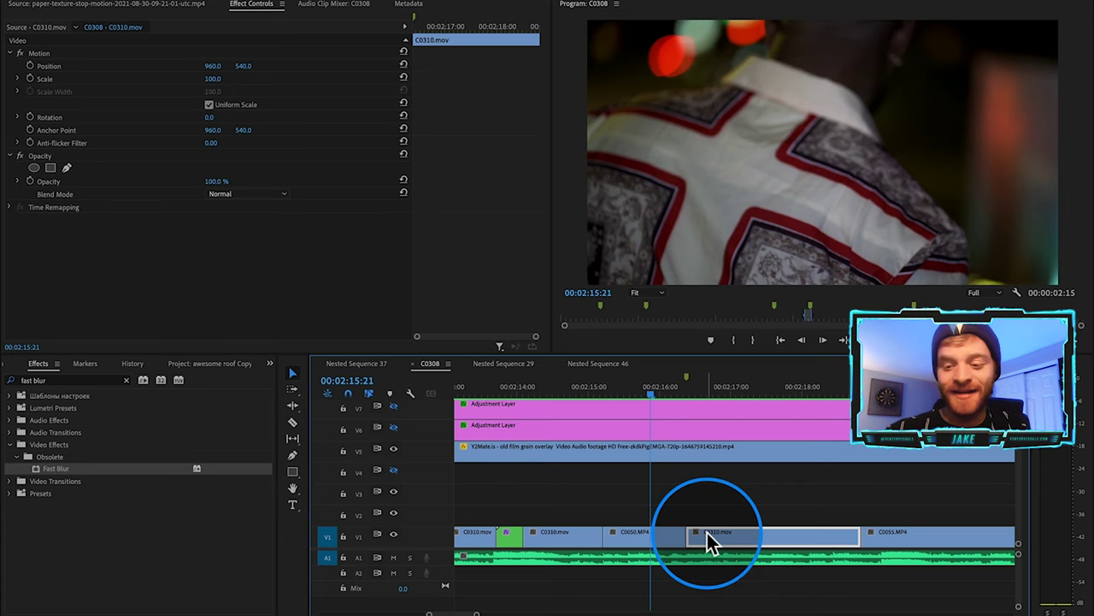
{"action": "key", "text": "minus"}
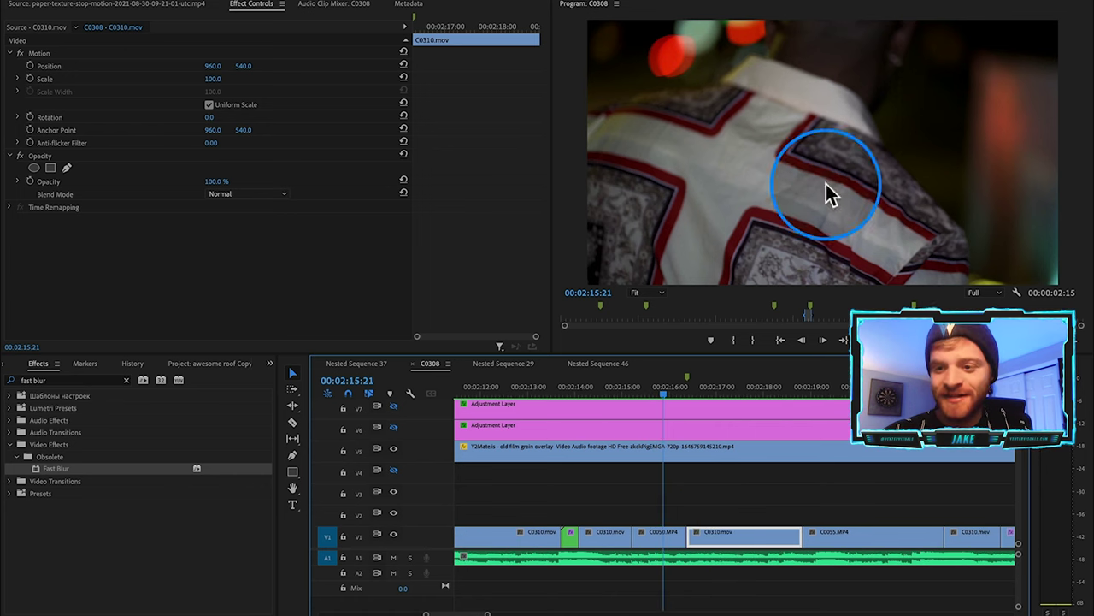
{"action": "left_click_drag", "start_coordinate": [664, 384], "coordinate": [740, 410]}
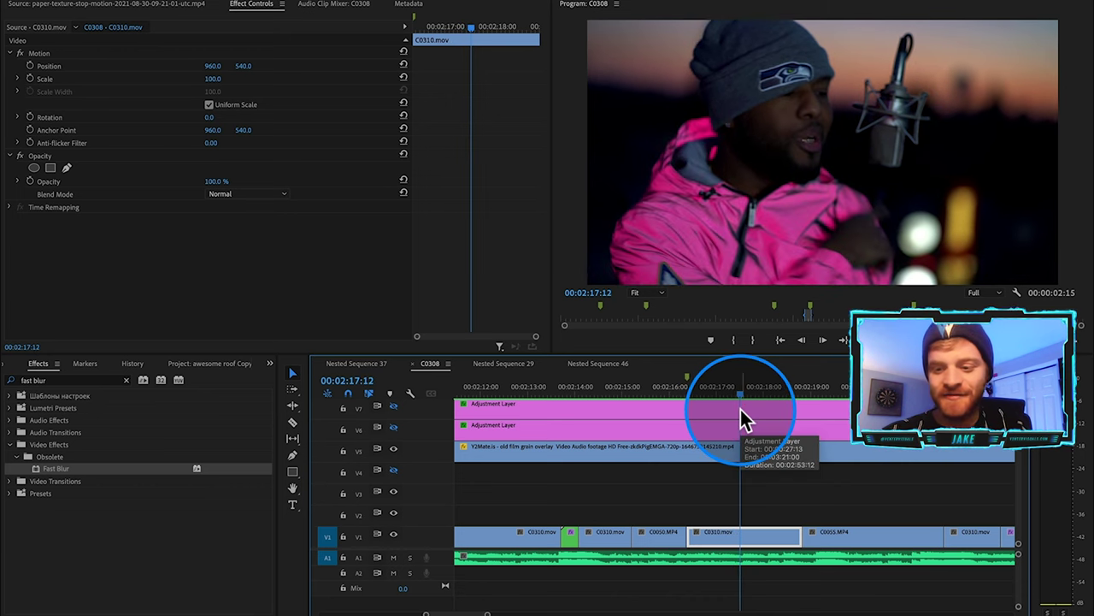
{"action": "key", "text": "="}
{"action": "key", "text": "="}
{"action": "left_click_drag", "start_coordinate": [739, 391], "coordinate": [745, 393]}
{"action": "key", "text": "="}
{"action": "key", "text": "="}
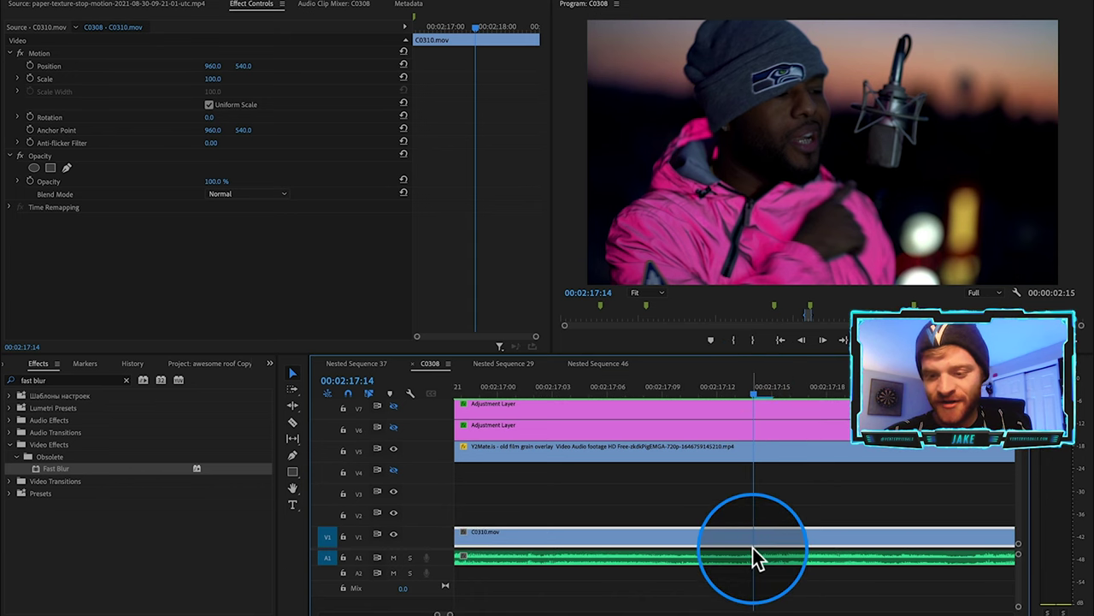
{"action": "key", "text": "c"}
{"action": "left_click", "coordinate": [754, 537]}
{"action": "left_click", "coordinate": [682, 534]}
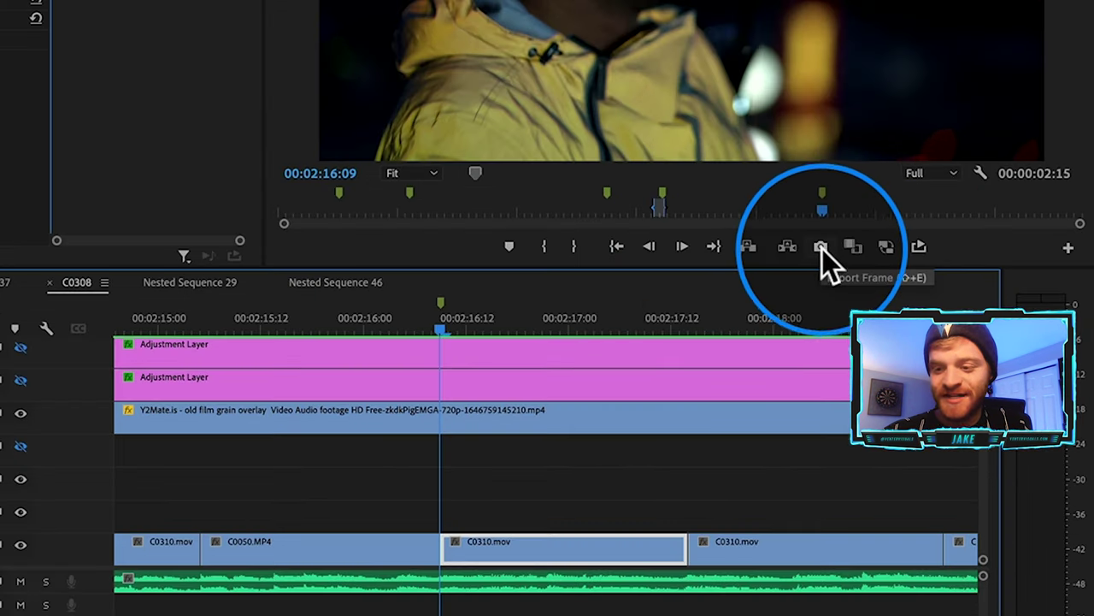
Step: Export the frame at 00:02:16:09 as a PNG named 1 and import it into the project
{"action": "left_click", "coordinate": [821, 247]}
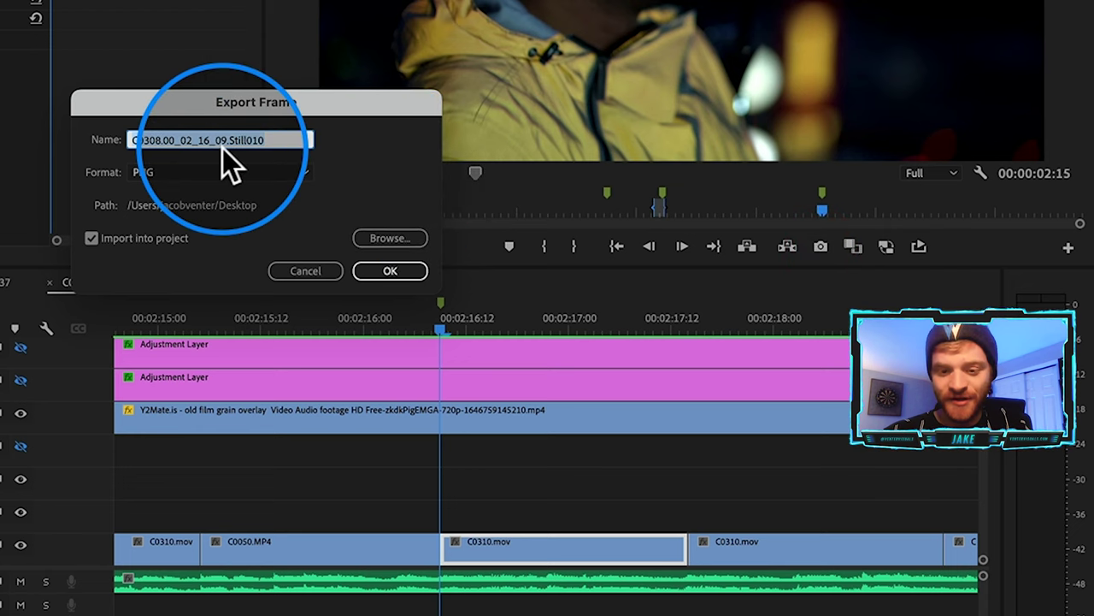
{"action": "type", "text": "1"}
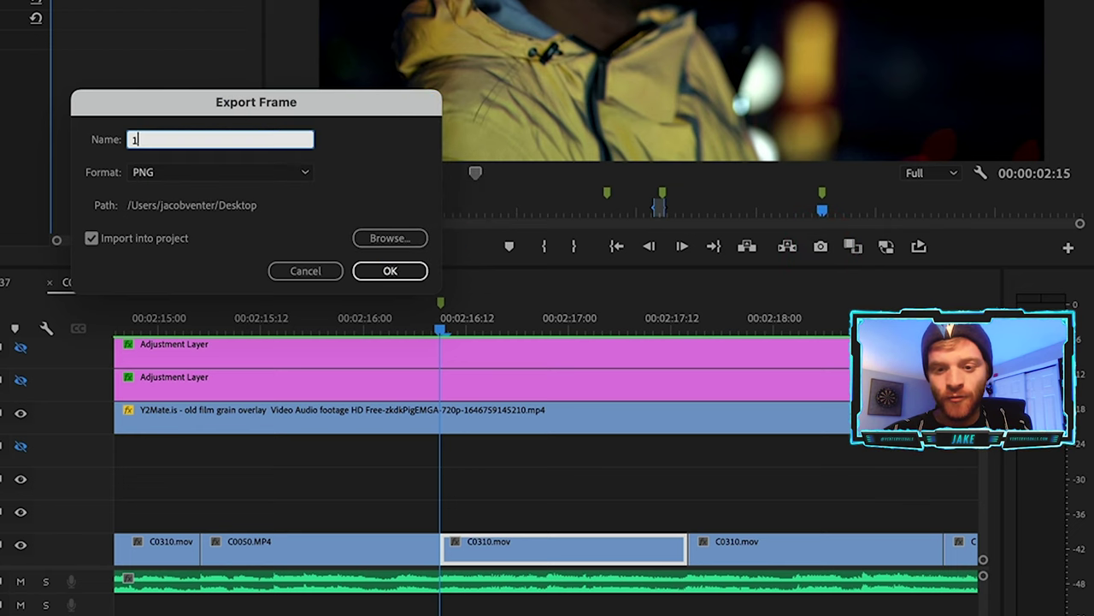
{"action": "left_click", "coordinate": [395, 274]}
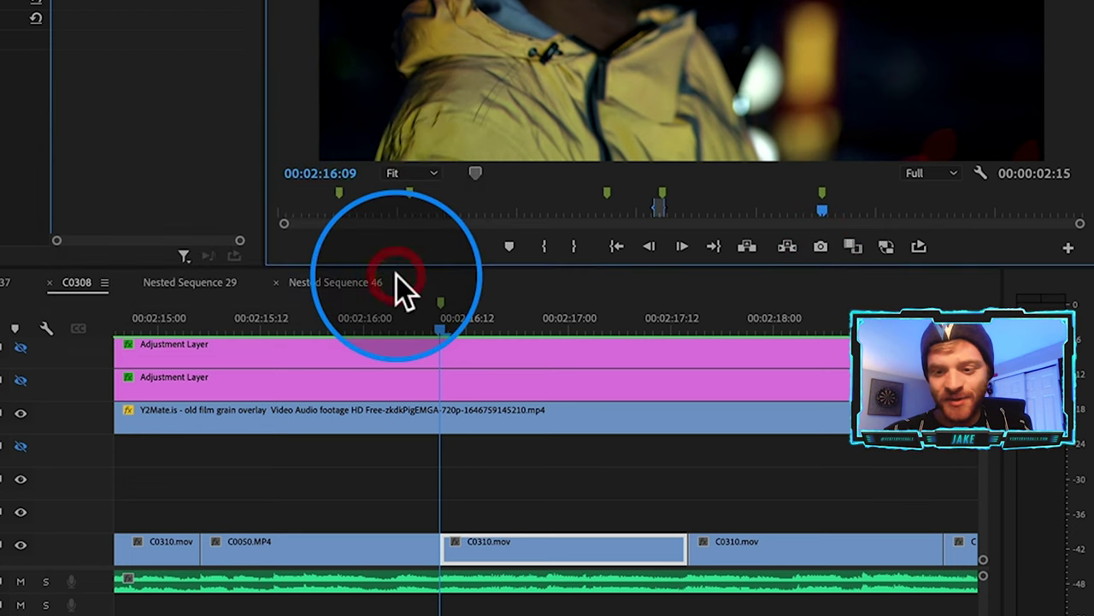
Step: Advance four frames to 00:02:16:13 and export that frame as a PNG named 2, also imported into the project
{"action": "left_click", "coordinate": [479, 474]}
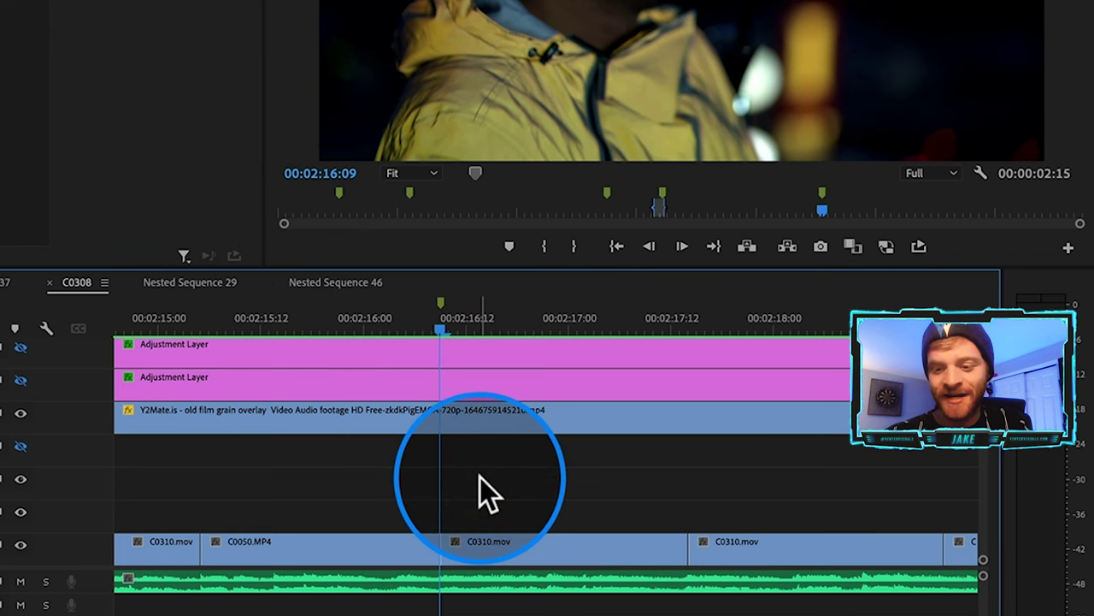
{"action": "key", "text": "Right"}
{"action": "key", "text": "Right"}
{"action": "key", "text": "Right"}
{"action": "key", "text": "Right"}
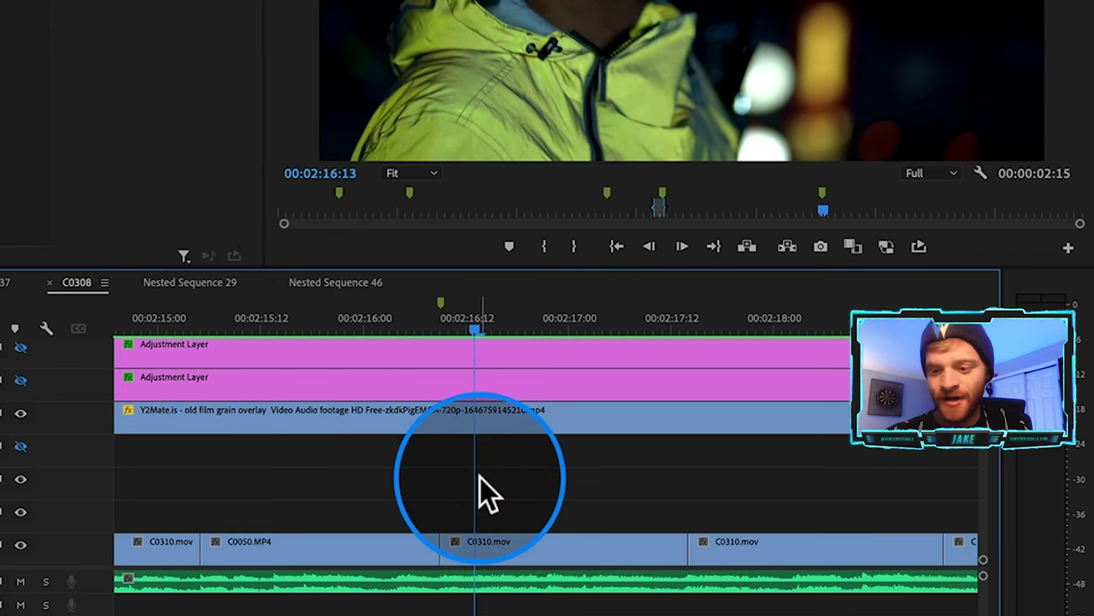
{"action": "left_click", "coordinate": [821, 246]}
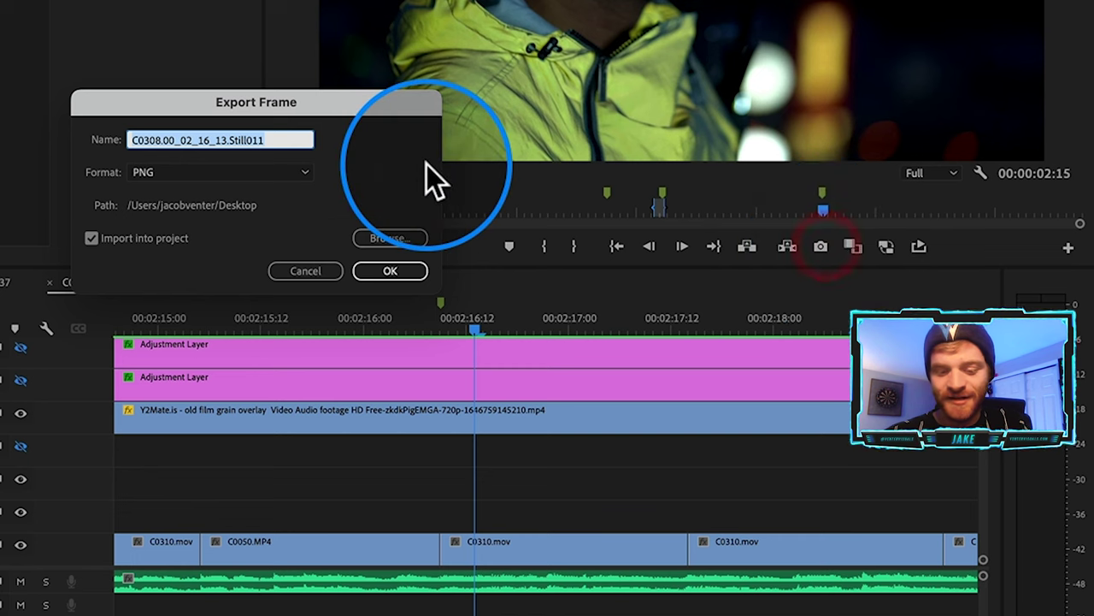
{"action": "type", "text": "2"}
{"action": "key", "text": "Return"}
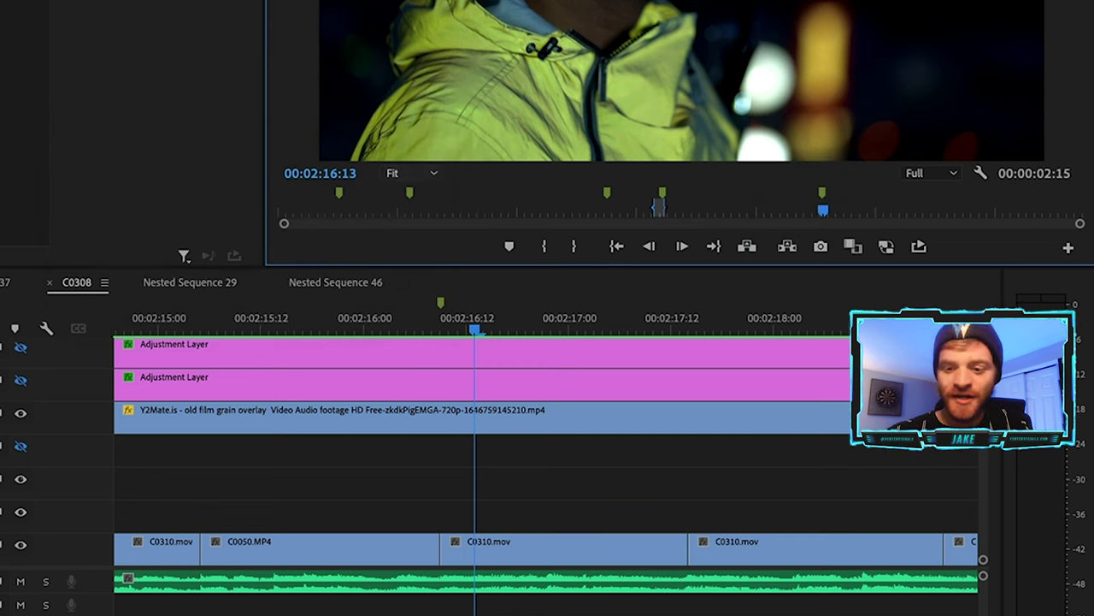
{"action": "left_click", "coordinate": [590, 556]}
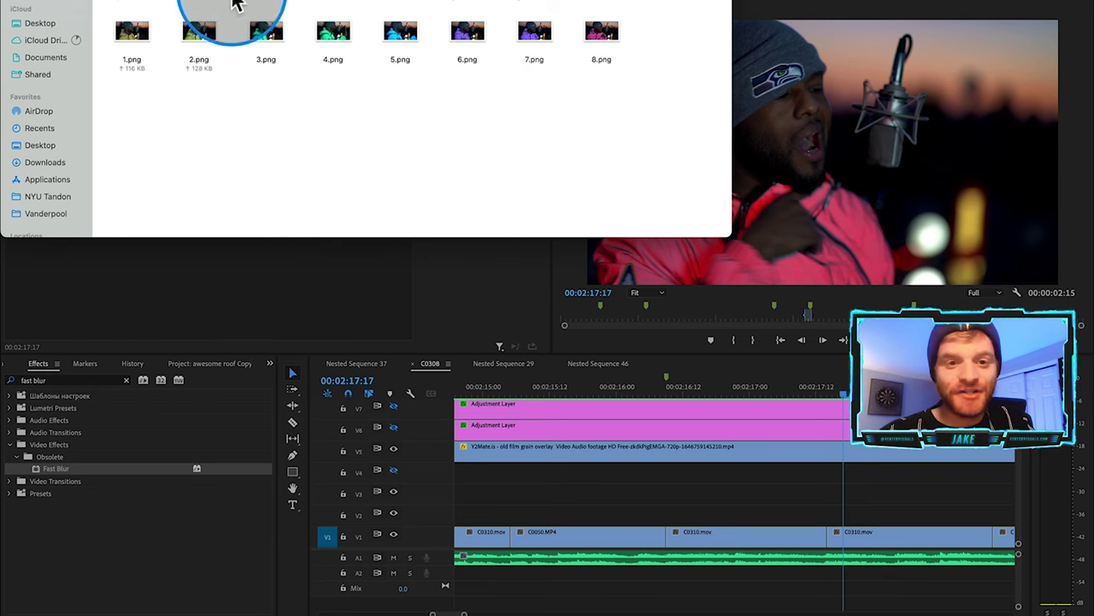
Step: Preview the exported stills 1.png to 8.png in Finder, flipping forward and back through the sequence
{"action": "key", "text": "space"}
{"action": "key", "text": "Right"}
{"action": "key", "text": "Right"}
{"action": "key", "text": "Right"}
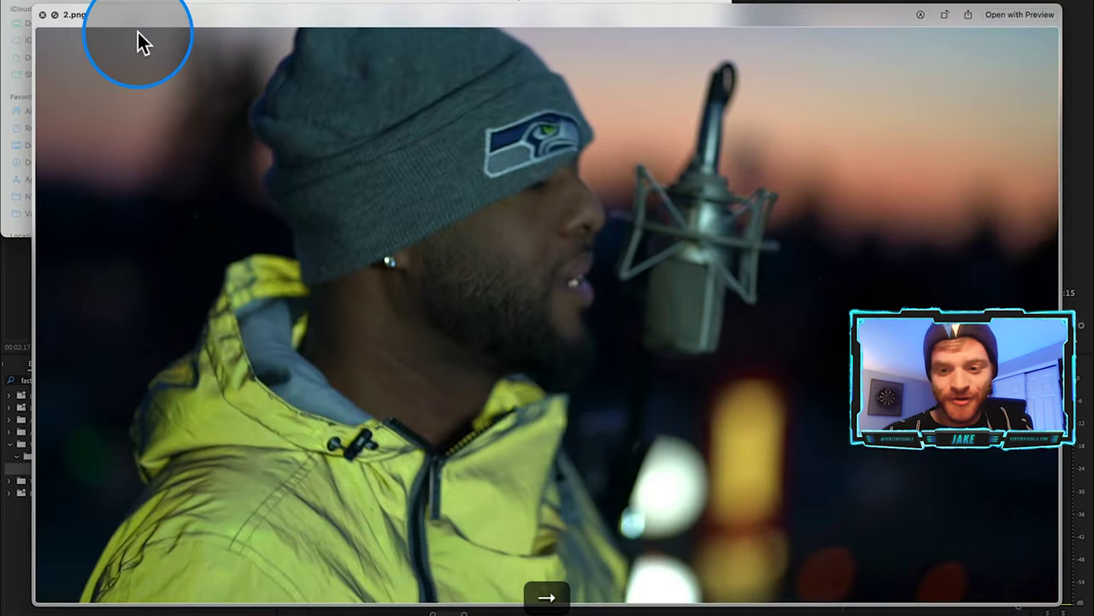
{"action": "key", "text": "Right"}
{"action": "key", "text": "Right"}
{"action": "key", "text": "Right"}
{"action": "key", "text": "Right"}
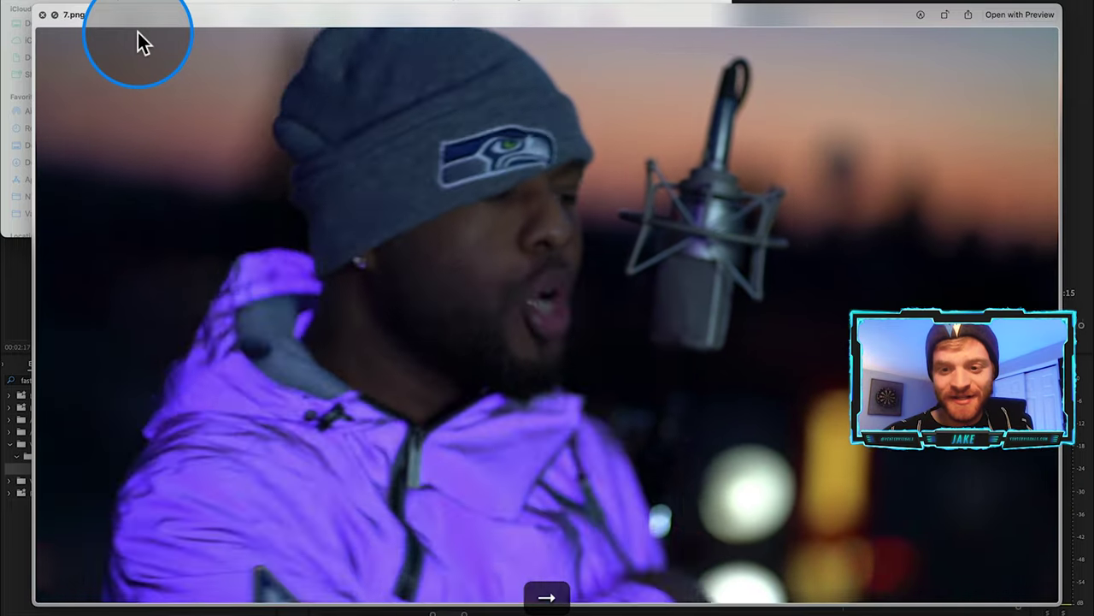
{"action": "key", "text": "Right"}
{"action": "key", "text": "Right"}
{"action": "key", "text": "Right"}
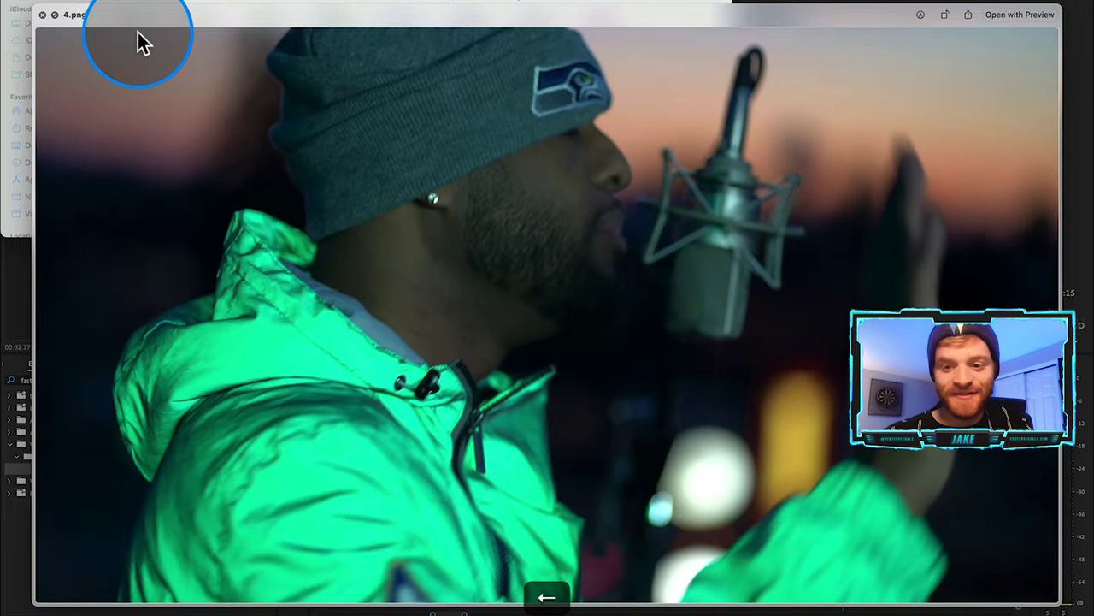
{"action": "key", "text": "Right"}
{"action": "key", "text": "Right"}
{"action": "key", "text": "Right"}
{"action": "key", "text": "Right"}
{"action": "key", "text": "Right"}
{"action": "key", "text": "Right"}
{"action": "key", "text": "Right"}
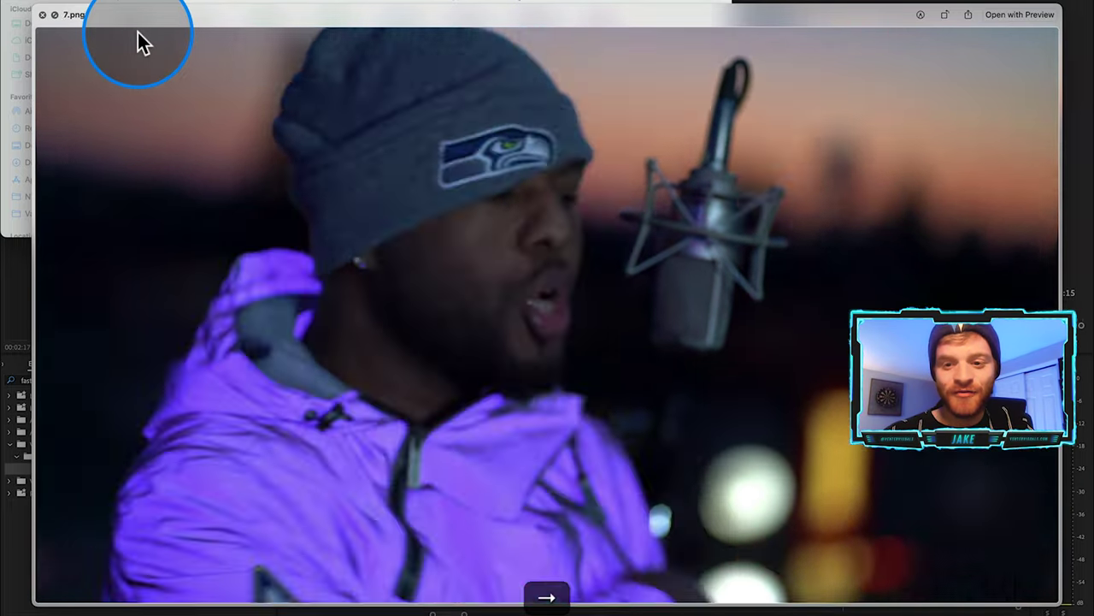
{"action": "key", "text": "Left"}
{"action": "key", "text": "Left"}
{"action": "key", "text": "Left"}
{"action": "key", "text": "Left"}
{"action": "key", "text": "Left"}
{"action": "key", "text": "Left"}
{"action": "key", "text": "Left"}
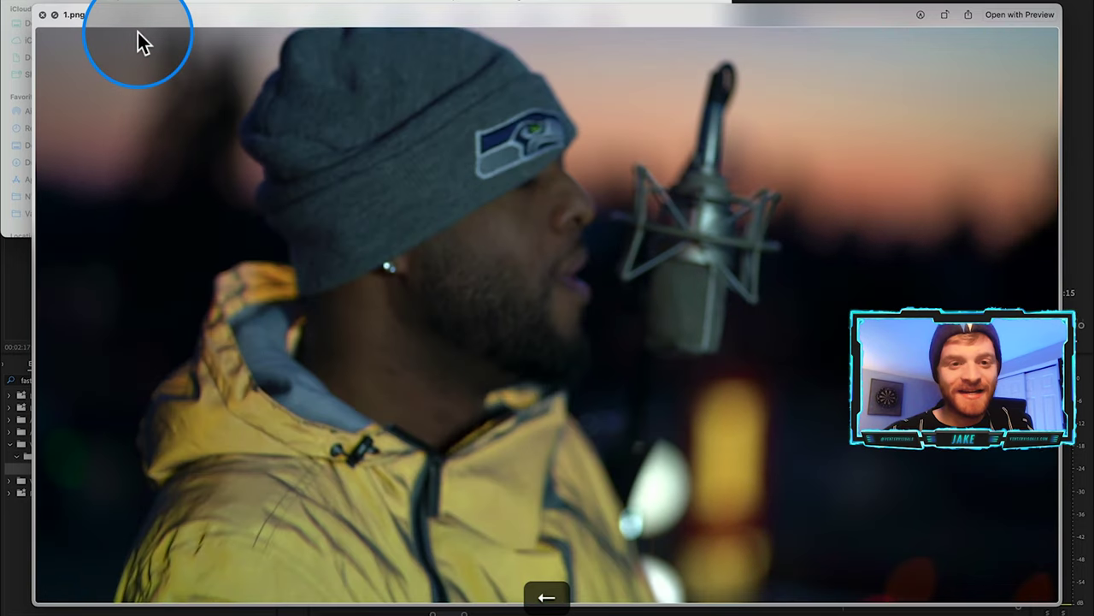
{"action": "key", "text": "space"}
Step: Open all eight exported stills, 1.png to 8.png, together in Photoshop
{"action": "left_click_drag", "start_coordinate": [640, 31], "coordinate": [108, 92]}
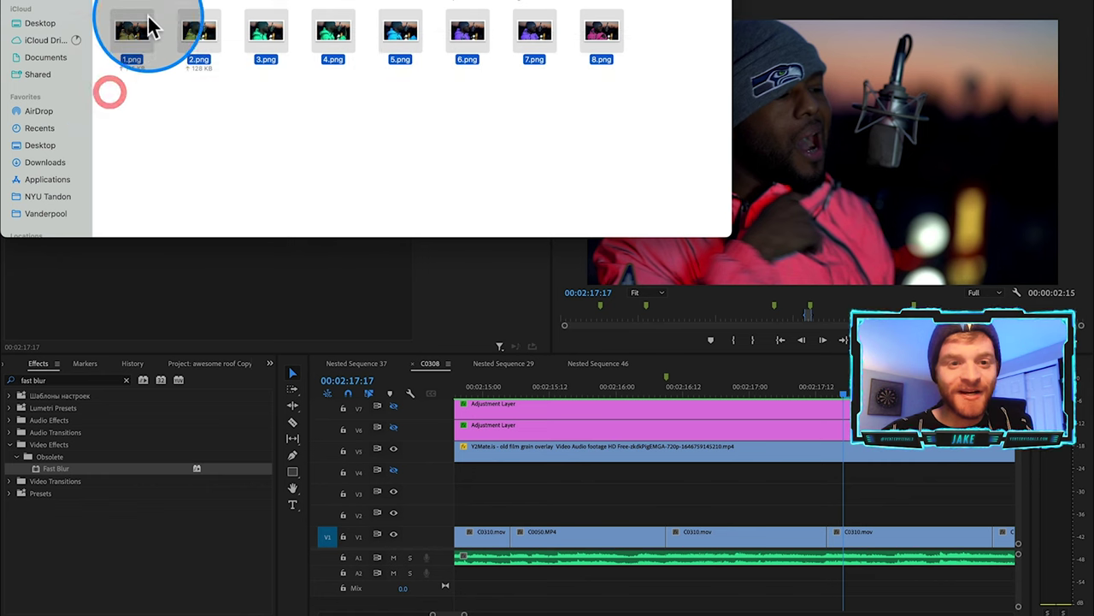
{"action": "right_click", "coordinate": [141, 36]}
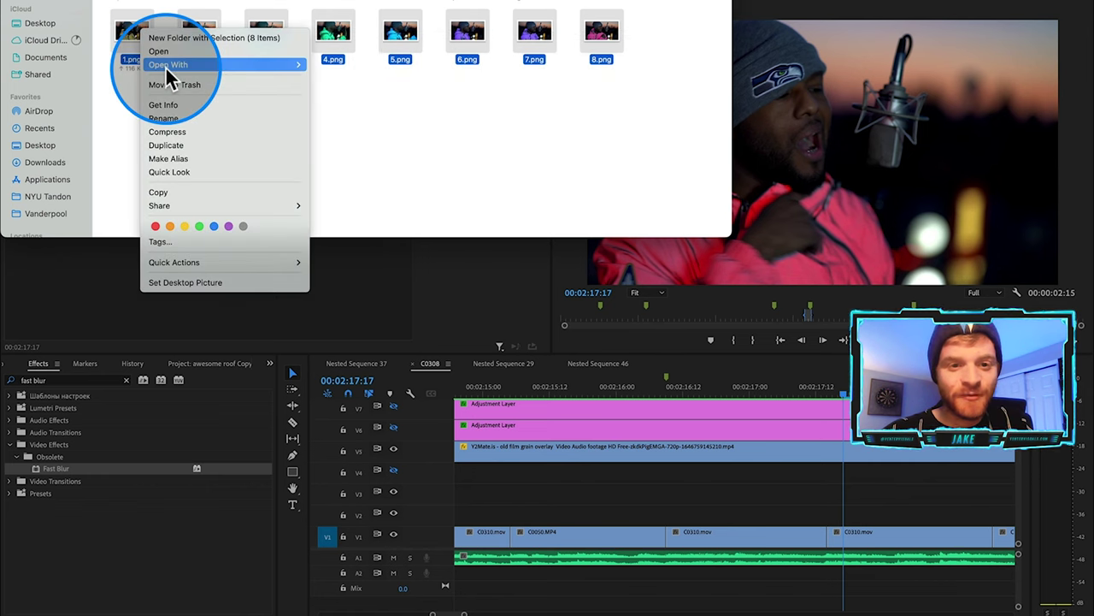
{"action": "mouse_move", "coordinate": [183, 65]}
{"action": "left_click", "coordinate": [364, 114]}
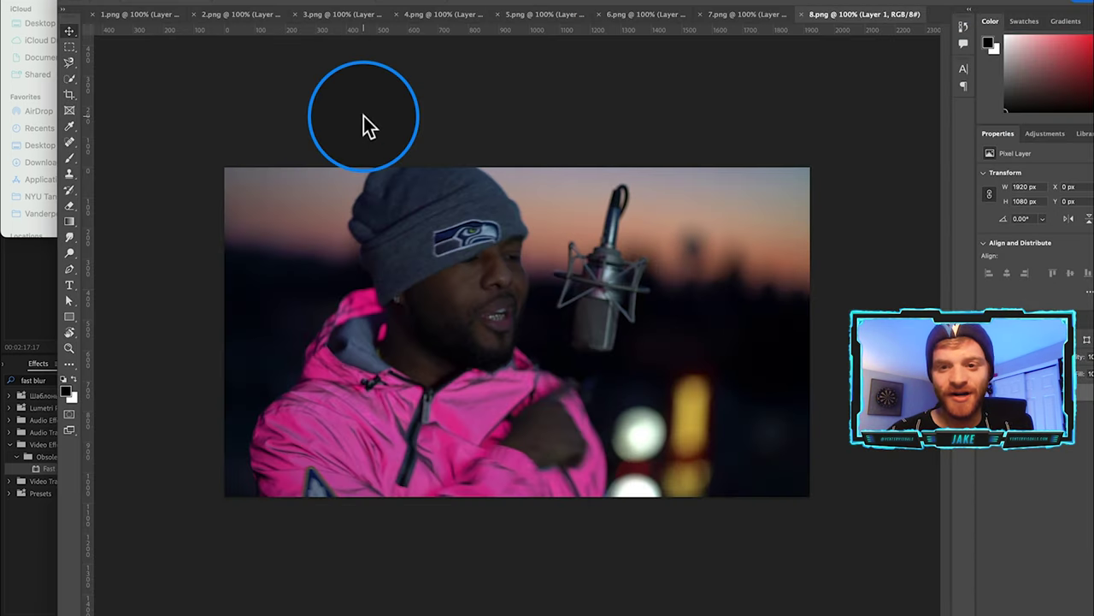
Step: On a new layer in 1.png, choose the KYLE Ultimate Pencil Hard brush and set its size to 28 px
{"action": "left_click", "coordinate": [120, 16]}
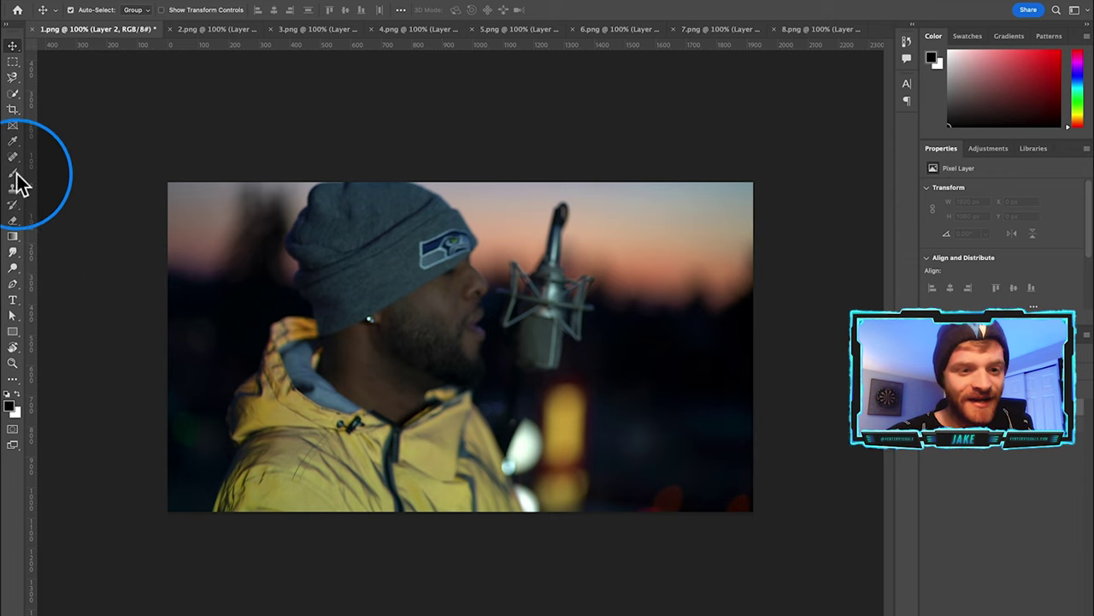
{"action": "left_click", "coordinate": [13, 171]}
{"action": "left_click", "coordinate": [90, 11]}
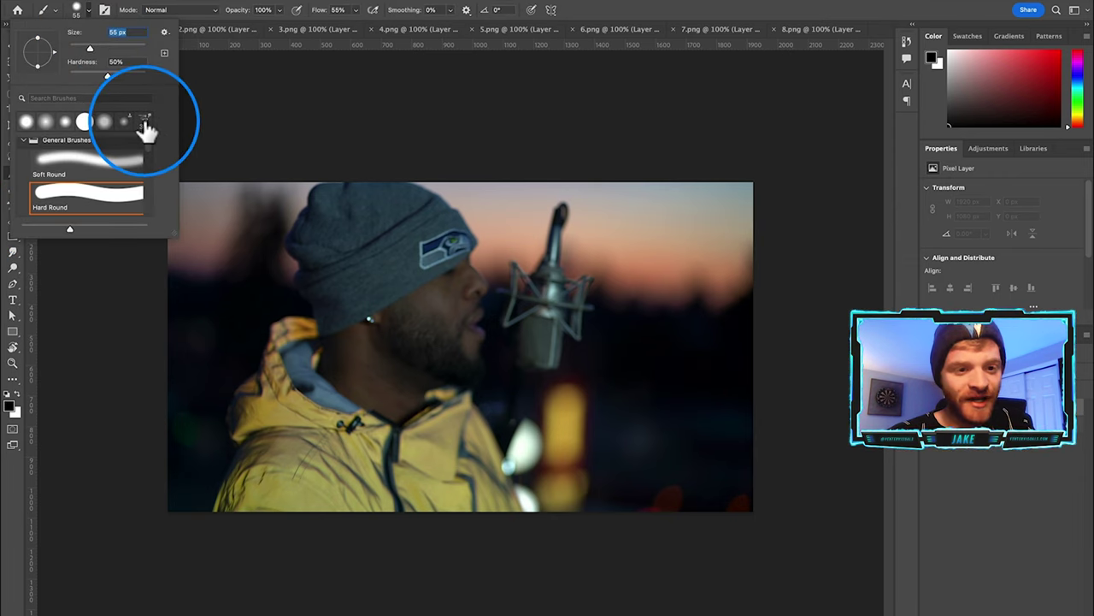
{"action": "left_click", "coordinate": [92, 194]}
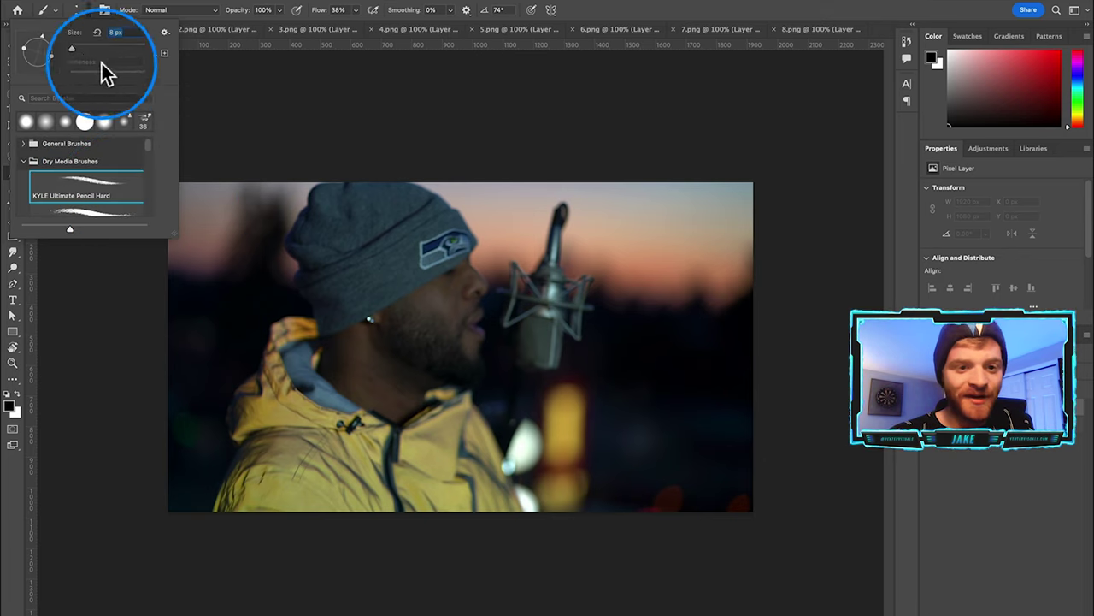
{"action": "left_click_drag", "start_coordinate": [74, 47], "coordinate": [80, 47]}
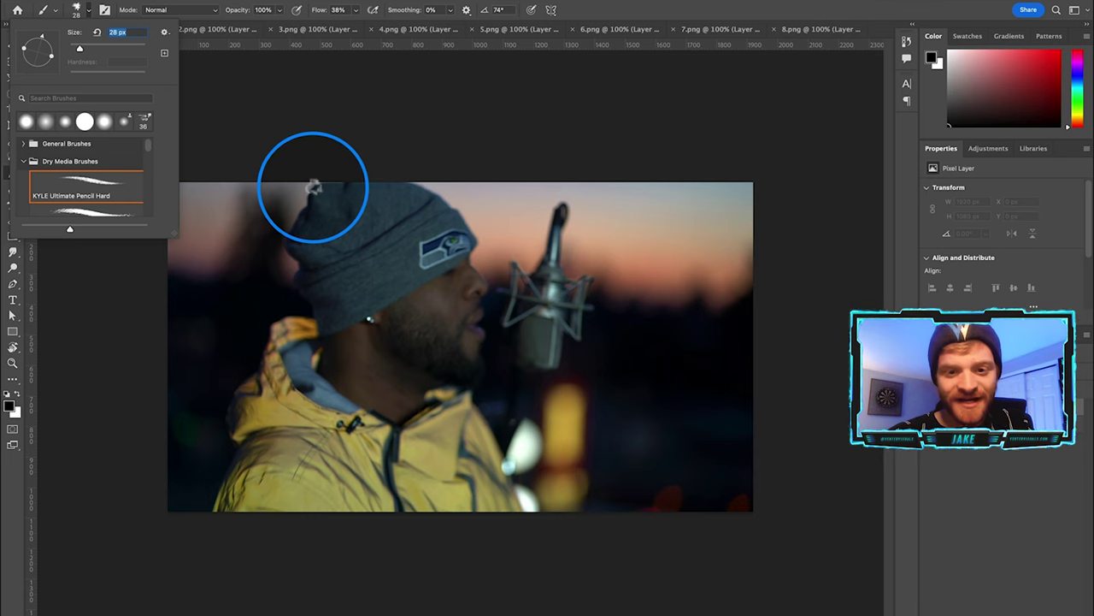
{"action": "left_click", "coordinate": [313, 187]}
{"action": "mouse_move", "coordinate": [285, 254]}
{"action": "left_mouse_down"}
{"action": "mouse_move", "coordinate": [338, 281]}
{"action": "mouse_move", "coordinate": [298, 288]}
{"action": "mouse_move", "coordinate": [340, 334]}
{"action": "mouse_move", "coordinate": [299, 236]}
{"action": "mouse_move", "coordinate": [273, 245]}
{"action": "left_mouse_up"}
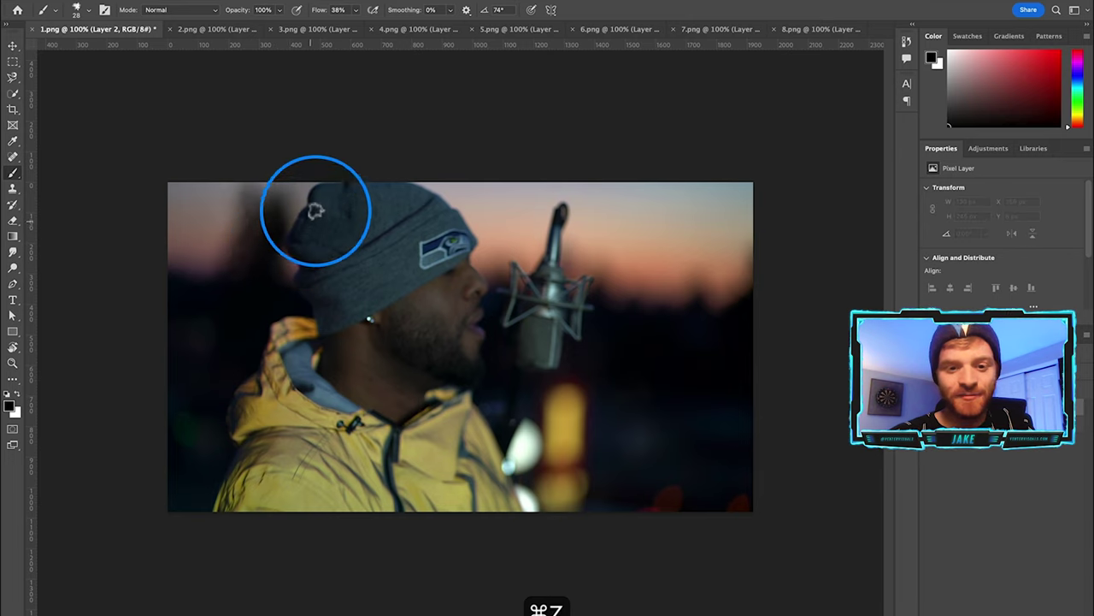
{"action": "key", "text": "super+z"}
{"action": "key", "text": "super+z"}
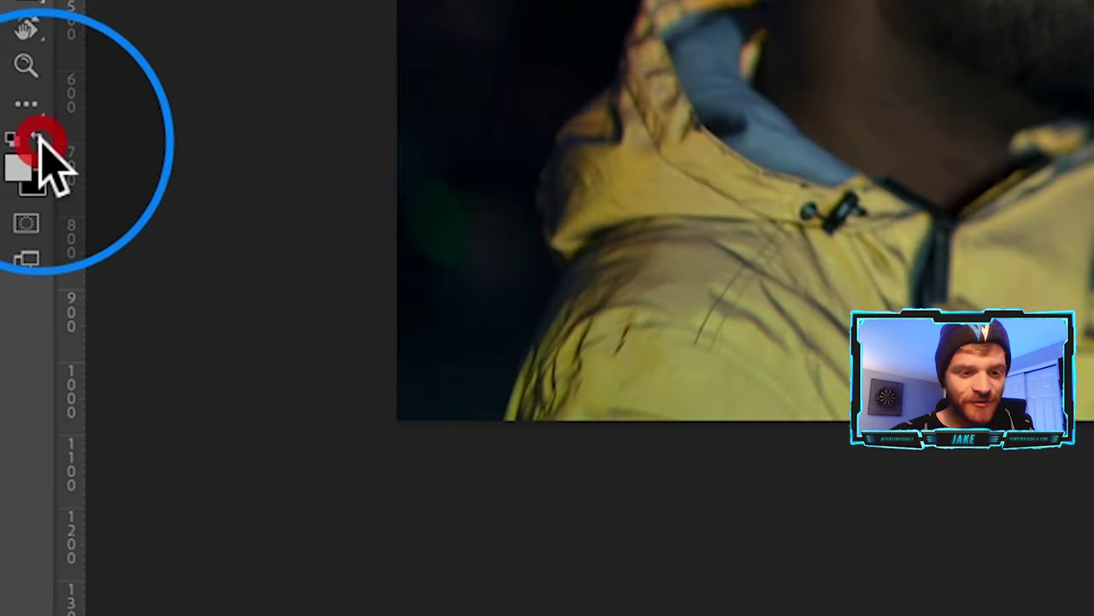
Step: Paint white accent strokes on Layer 2 along the beanie's back edge, brim and folds, the hood, the jacket's back and the jawline
{"action": "left_click_drag", "start_coordinate": [310, 181], "coordinate": [296, 211]}
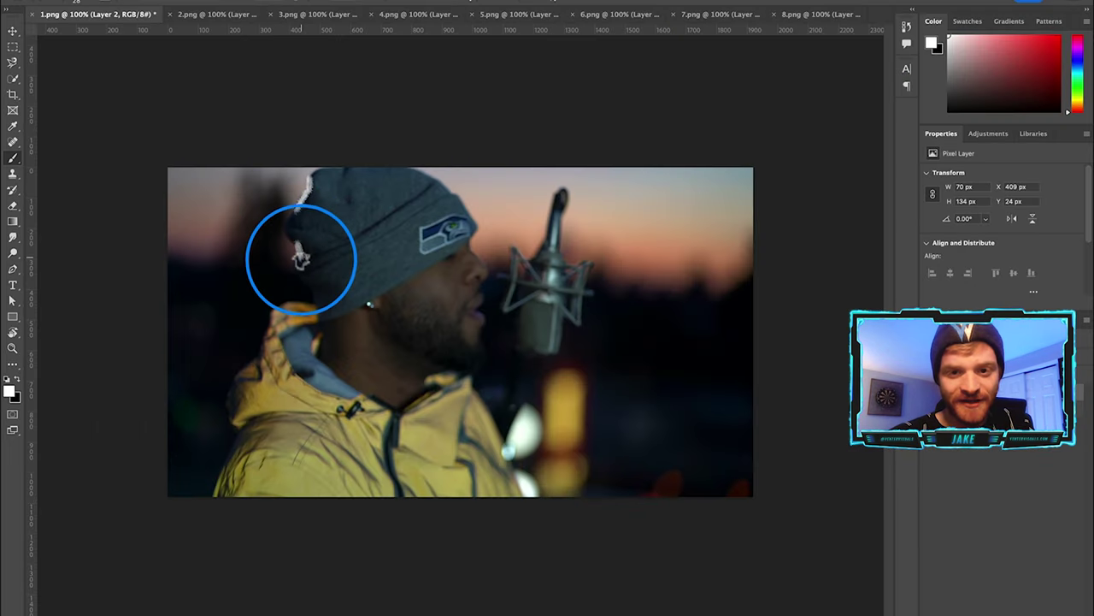
{"action": "left_click", "coordinate": [300, 258]}
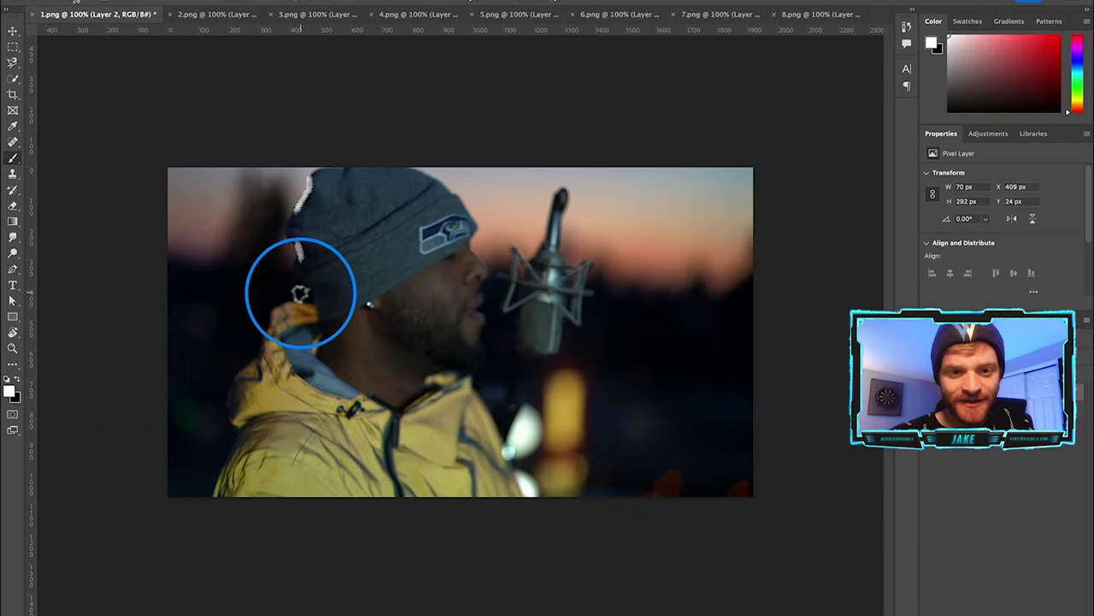
{"action": "left_click", "coordinate": [281, 311]}
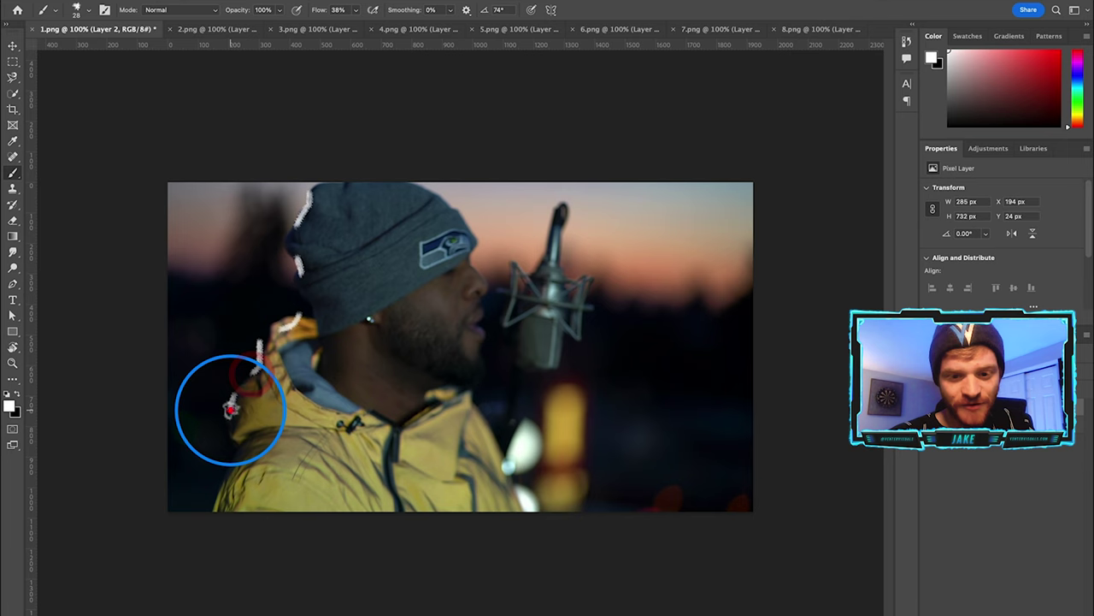
{"action": "left_click", "coordinate": [234, 449]}
{"action": "left_click_drag", "start_coordinate": [395, 297], "coordinate": [432, 269]}
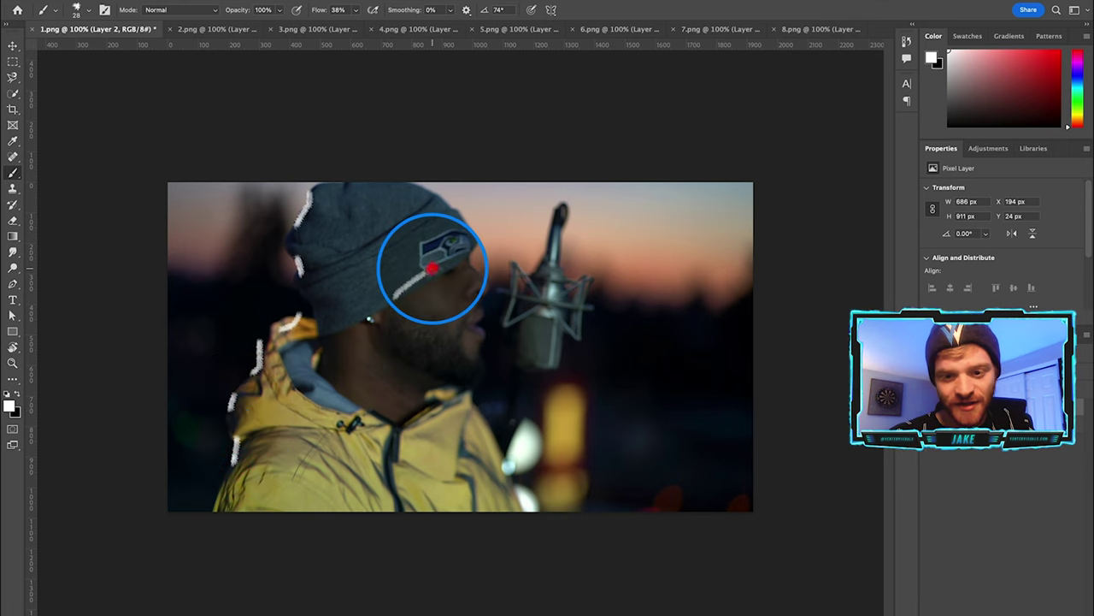
{"action": "left_click_drag", "start_coordinate": [420, 203], "coordinate": [390, 233]}
{"action": "left_click_drag", "start_coordinate": [385, 247], "coordinate": [329, 270]}
{"action": "left_click_drag", "start_coordinate": [394, 361], "coordinate": [449, 377]}
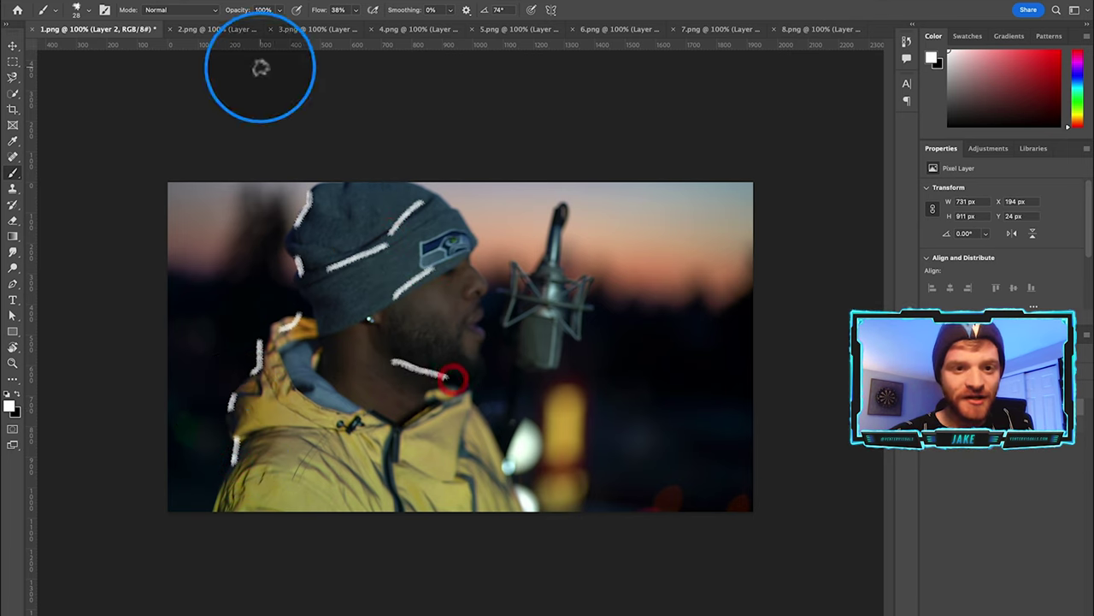
Step: Reduce the brush size to 9 px and draw thin white strokes along the face profile, mouth, eye, jacket folds and microphone outline
{"action": "left_click", "coordinate": [89, 9]}
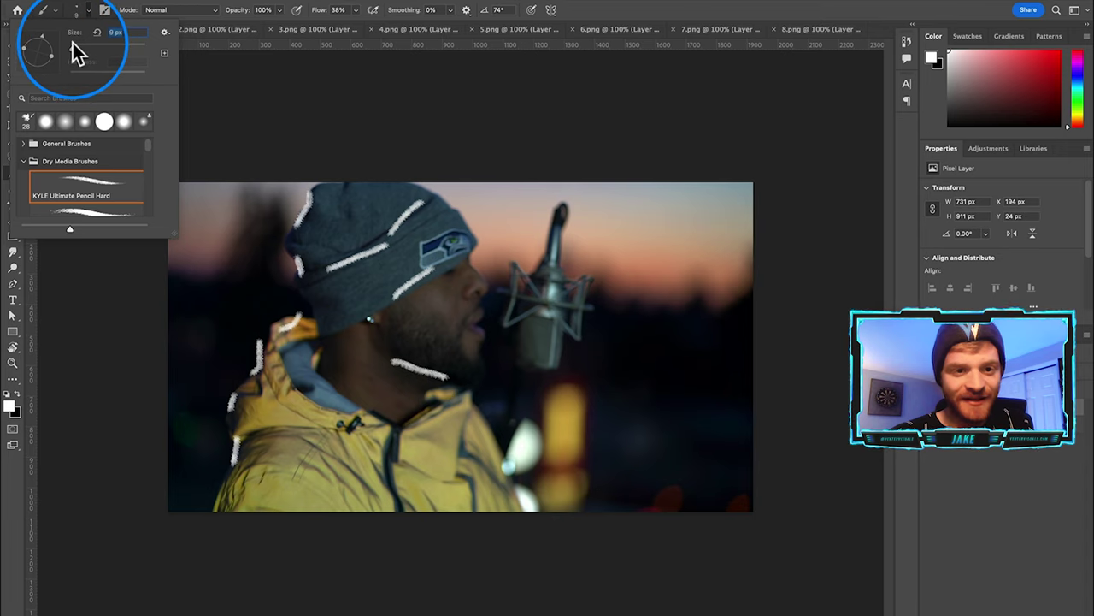
{"action": "left_click", "coordinate": [73, 46]}
{"action": "mouse_move", "coordinate": [458, 213]}
{"action": "left_mouse_down"}
{"action": "mouse_move", "coordinate": [493, 284]}
{"action": "mouse_move", "coordinate": [481, 324]}
{"action": "mouse_move", "coordinate": [495, 324]}
{"action": "mouse_move", "coordinate": [502, 295]}
{"action": "left_mouse_up"}
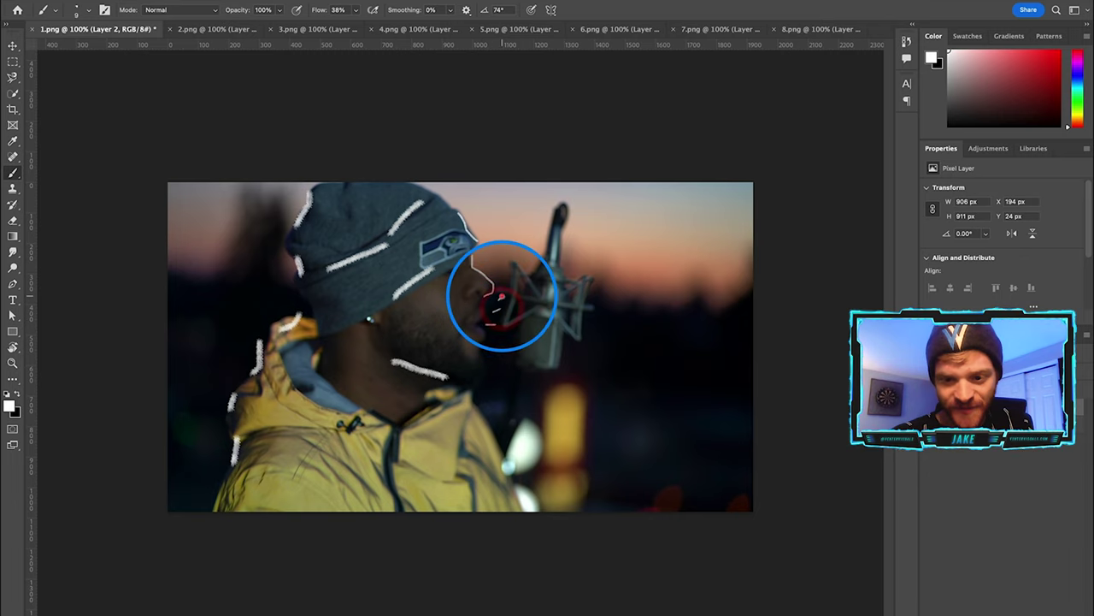
{"action": "left_click_drag", "start_coordinate": [489, 349], "coordinate": [501, 335]}
{"action": "left_click_drag", "start_coordinate": [459, 273], "coordinate": [449, 274]}
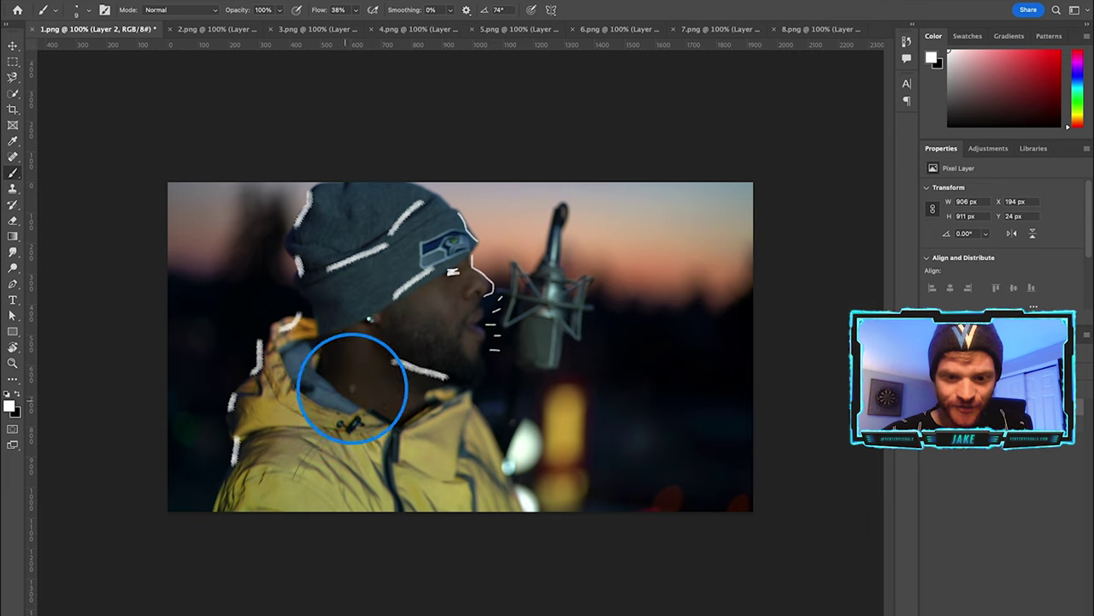
{"action": "left_click_drag", "start_coordinate": [349, 434], "coordinate": [385, 462]}
{"action": "left_click_drag", "start_coordinate": [306, 450], "coordinate": [343, 471]}
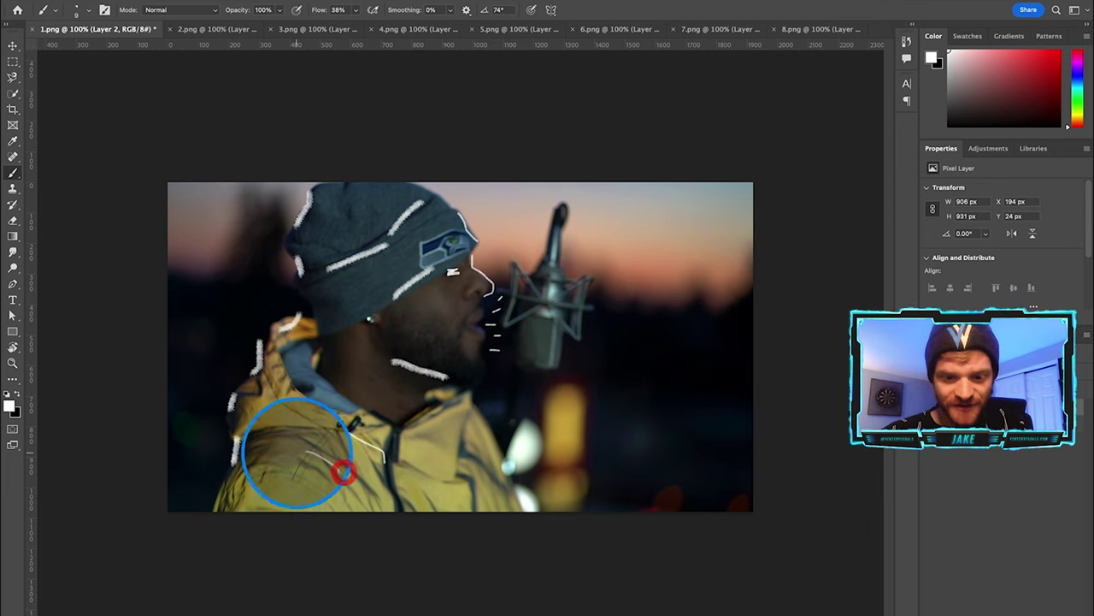
{"action": "left_click", "coordinate": [361, 459]}
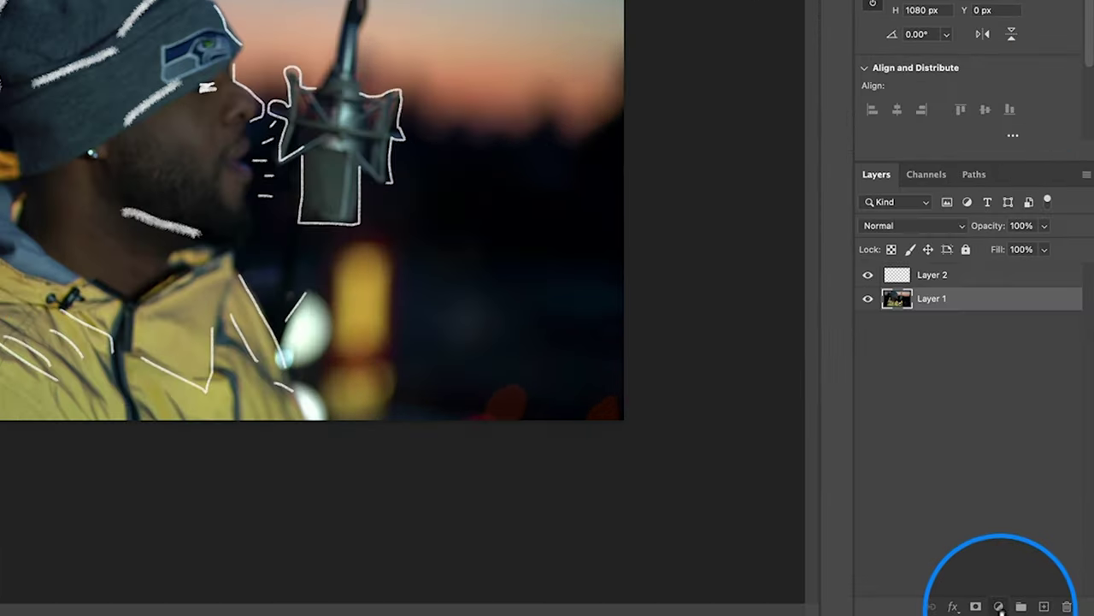
Step: Add a Hue/Saturation adjustment directly above Layer 1 in 1.png, with hue -180 and saturation -43
{"action": "left_click", "coordinate": [999, 604]}
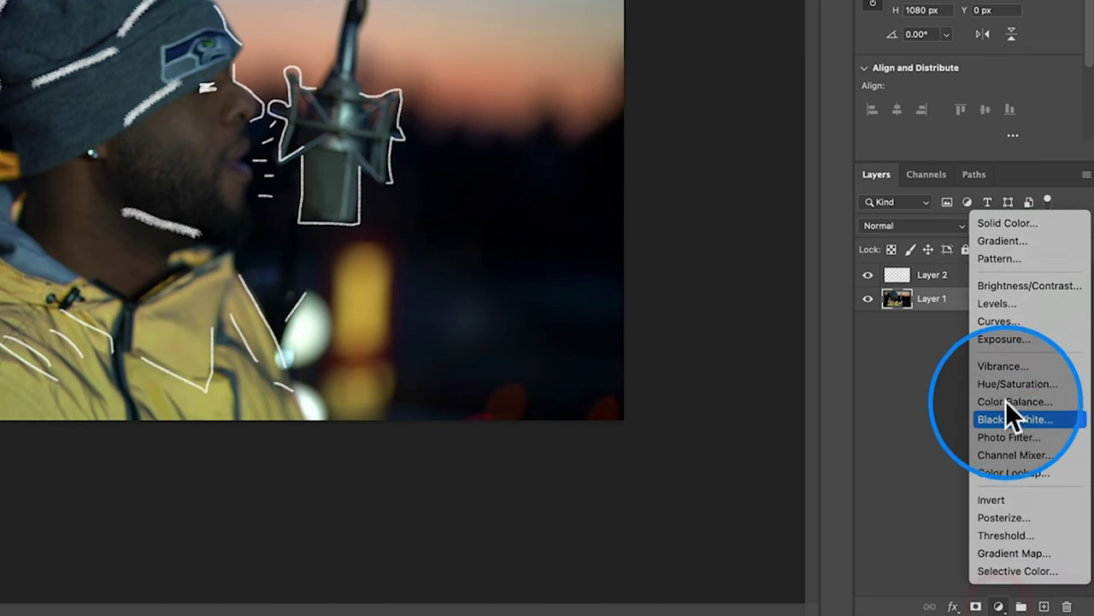
{"action": "left_click", "coordinate": [1021, 385]}
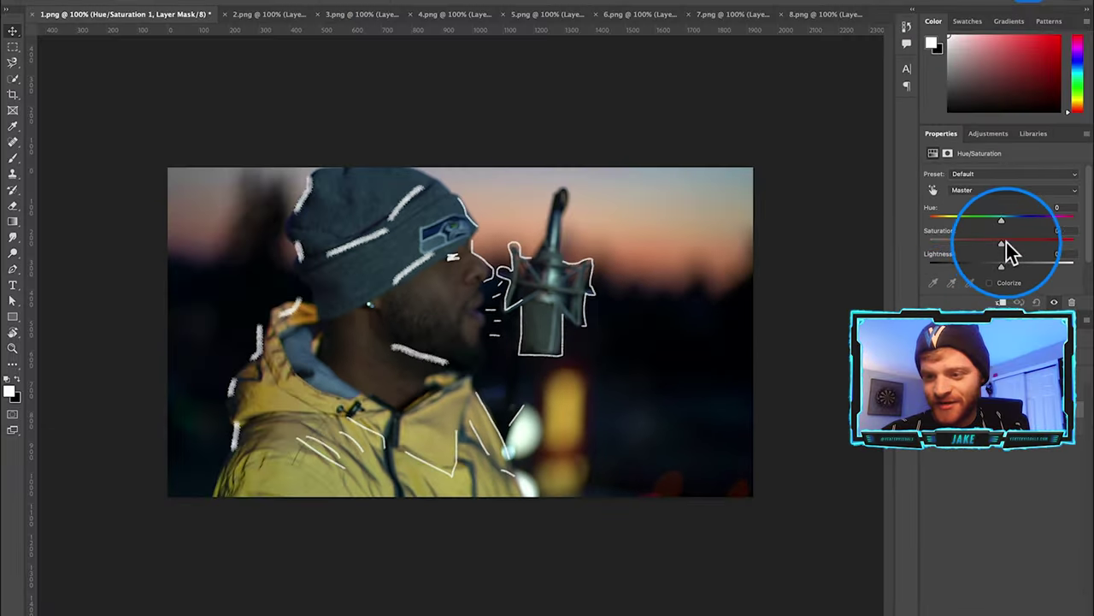
{"action": "left_click_drag", "start_coordinate": [1002, 242], "coordinate": [1002, 268]}
{"action": "left_click_drag", "start_coordinate": [1004, 220], "coordinate": [925, 231]}
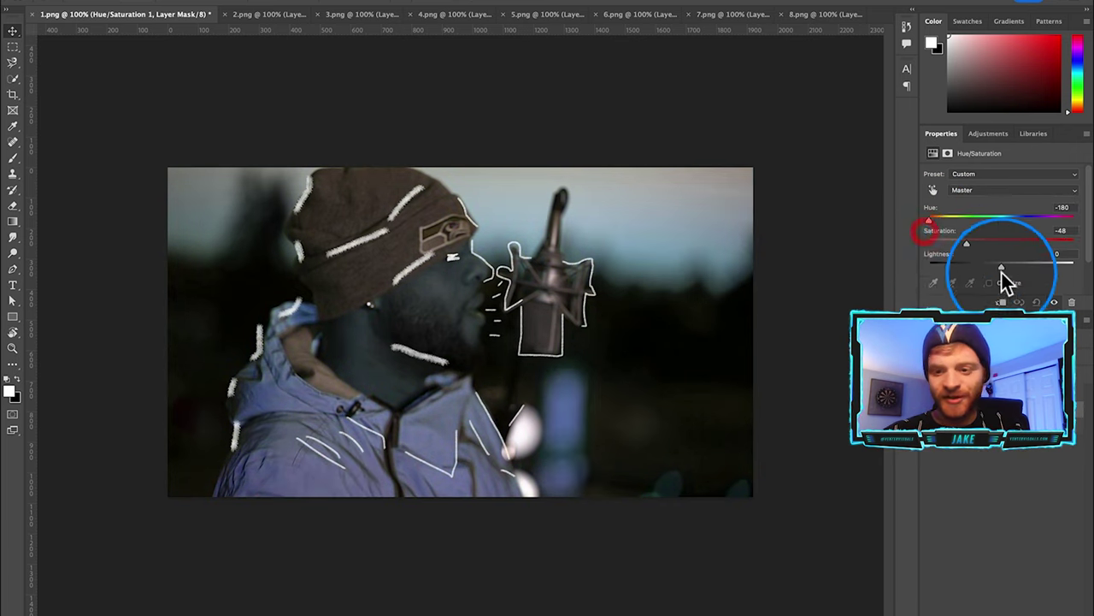
{"action": "left_click", "coordinate": [1009, 392]}
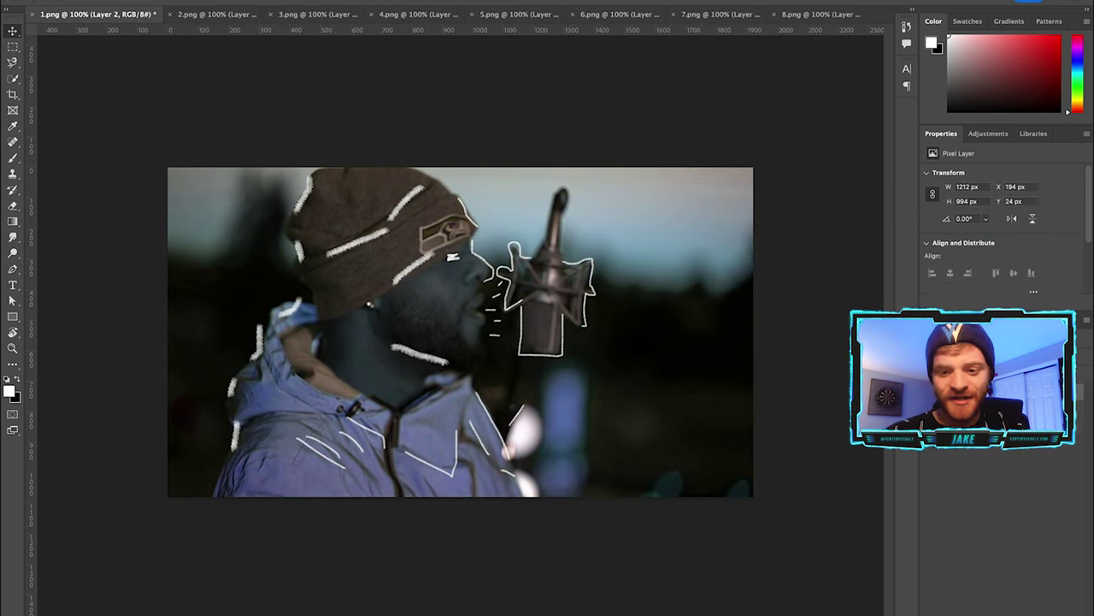
Step: Copy the Hue/Saturation adjustment layer from 1.png and paste it into 2.png, 3.png and 4.png
{"action": "key", "text": "alt+bracketright"}
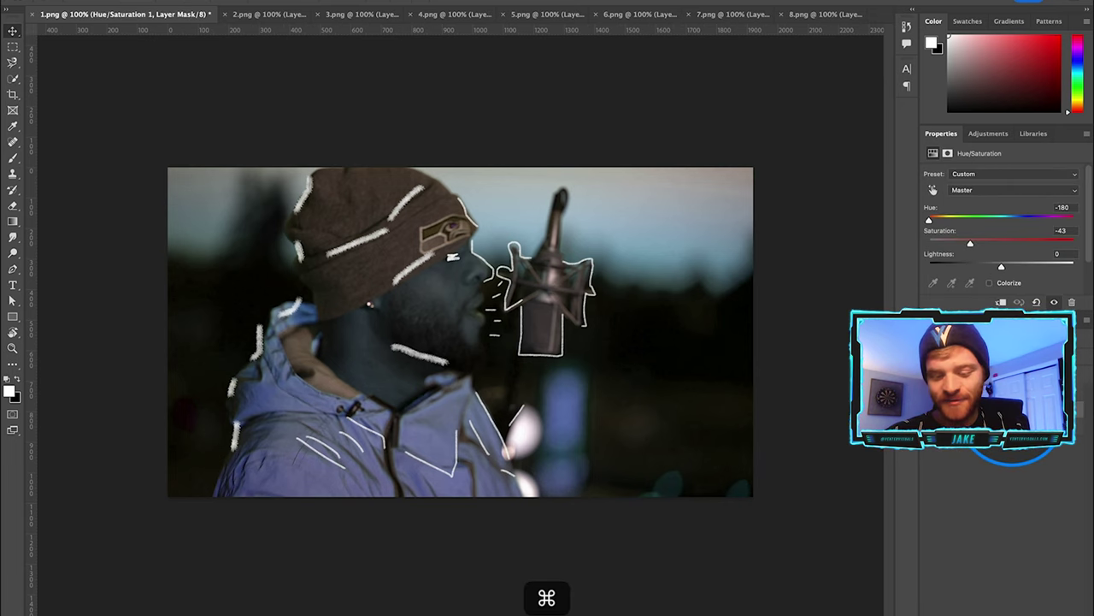
{"action": "key", "text": "super+c"}
{"action": "left_click", "coordinate": [269, 13]}
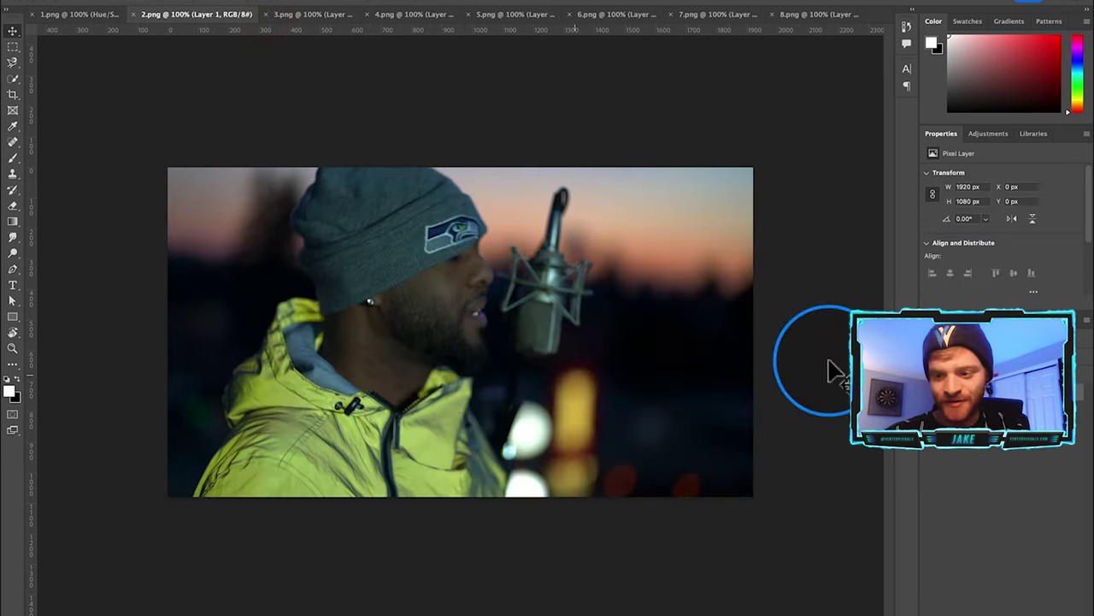
{"action": "key", "text": "super+v"}
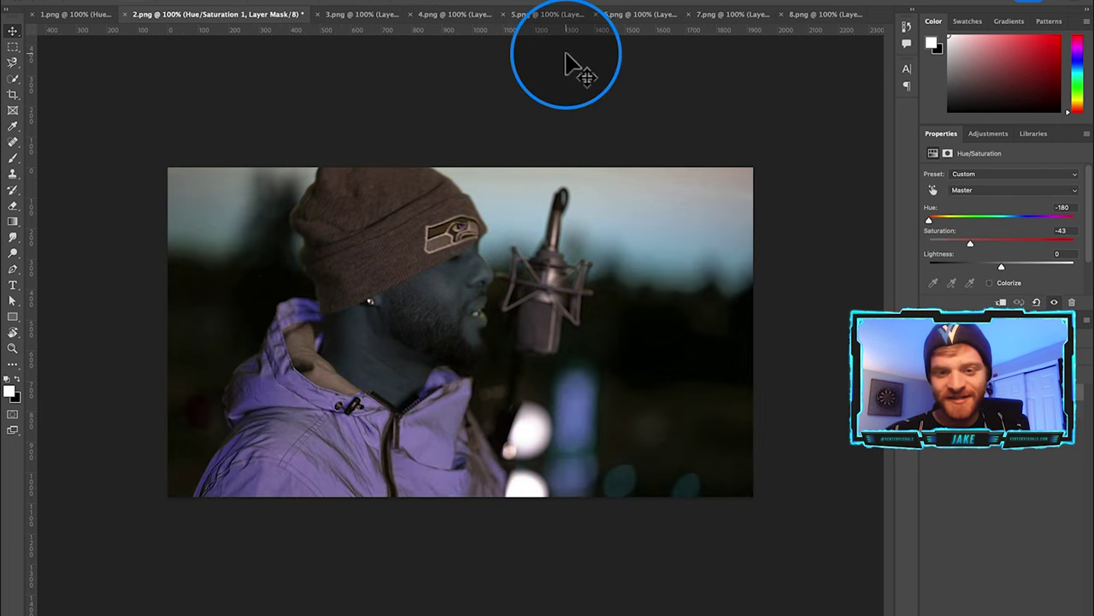
{"action": "left_click", "coordinate": [329, 14]}
{"action": "key", "text": "super+v"}
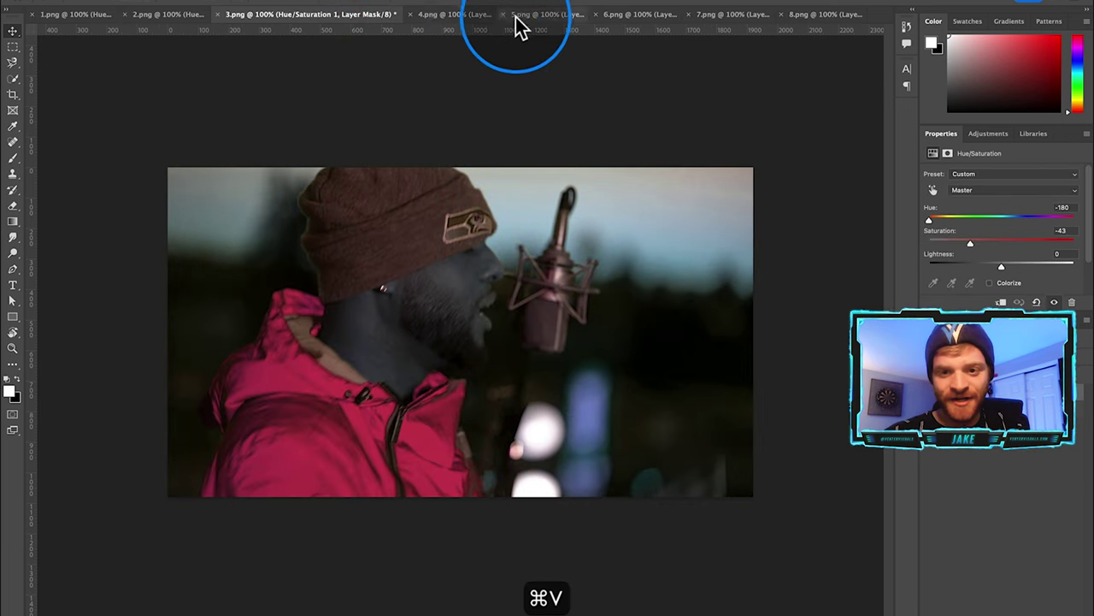
{"action": "left_click", "coordinate": [447, 17]}
{"action": "key", "text": "super+v"}
Step: Paste the copied Hue/Saturation adjustment layer into 5.png, 6.png, 7.png and 8.png
{"action": "left_click", "coordinate": [534, 14]}
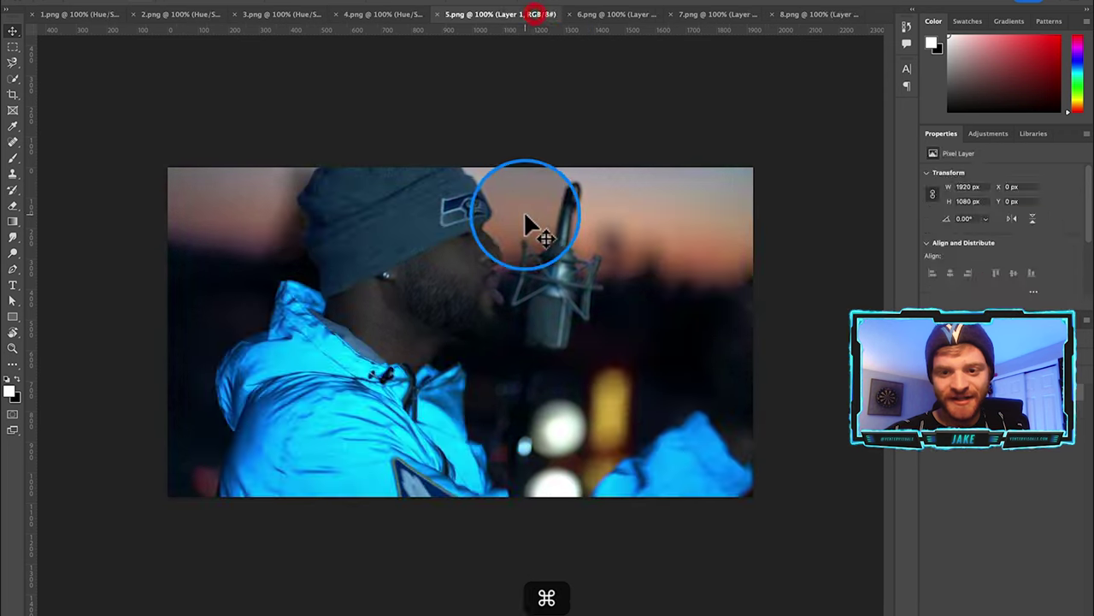
{"action": "key", "text": "super+v"}
{"action": "left_click", "coordinate": [626, 16]}
{"action": "key", "text": "super+v"}
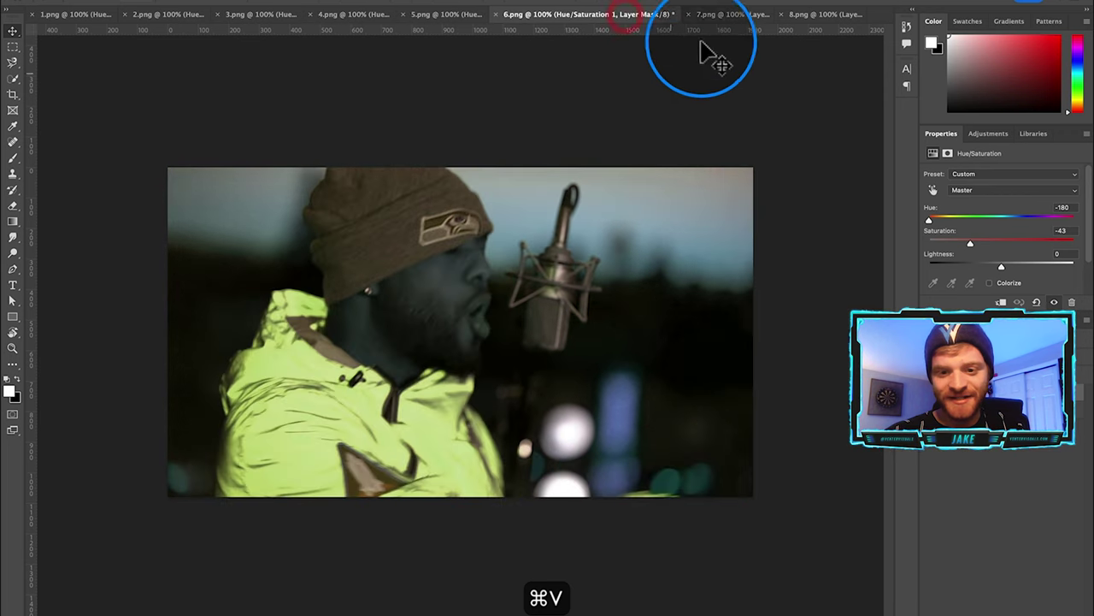
{"action": "left_click", "coordinate": [750, 12]}
{"action": "key", "text": "super+v"}
{"action": "left_click", "coordinate": [813, 15]}
{"action": "key", "text": "super+v"}
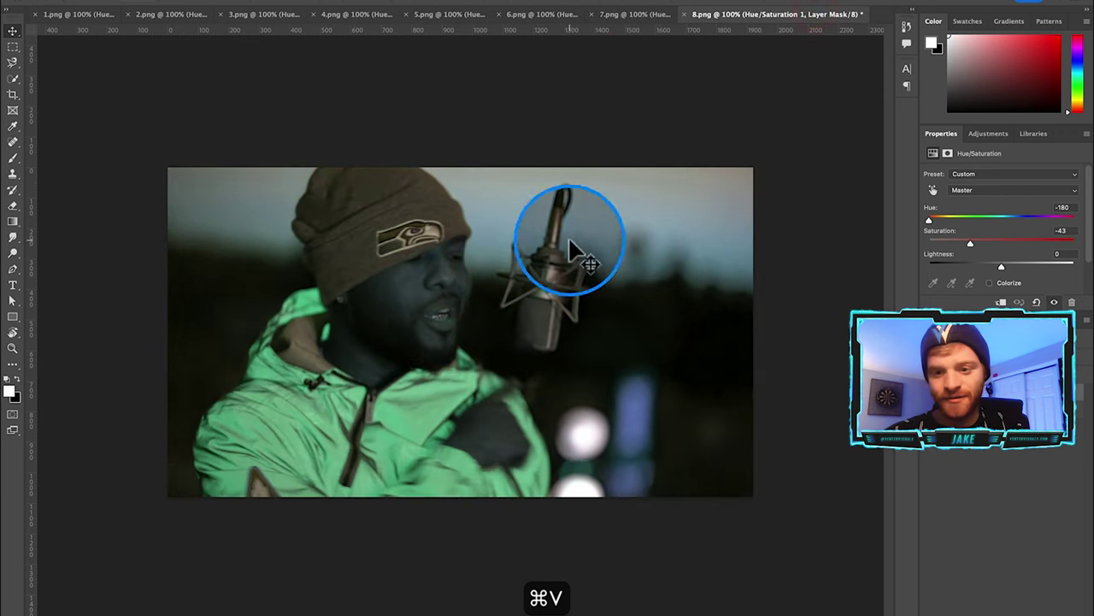
Step: On a new layer in 2.png, brush thin white strokes along the beanie's back edge, neck, hood, jacket shoulder and chest, and the face
{"action": "left_click", "coordinate": [167, 14]}
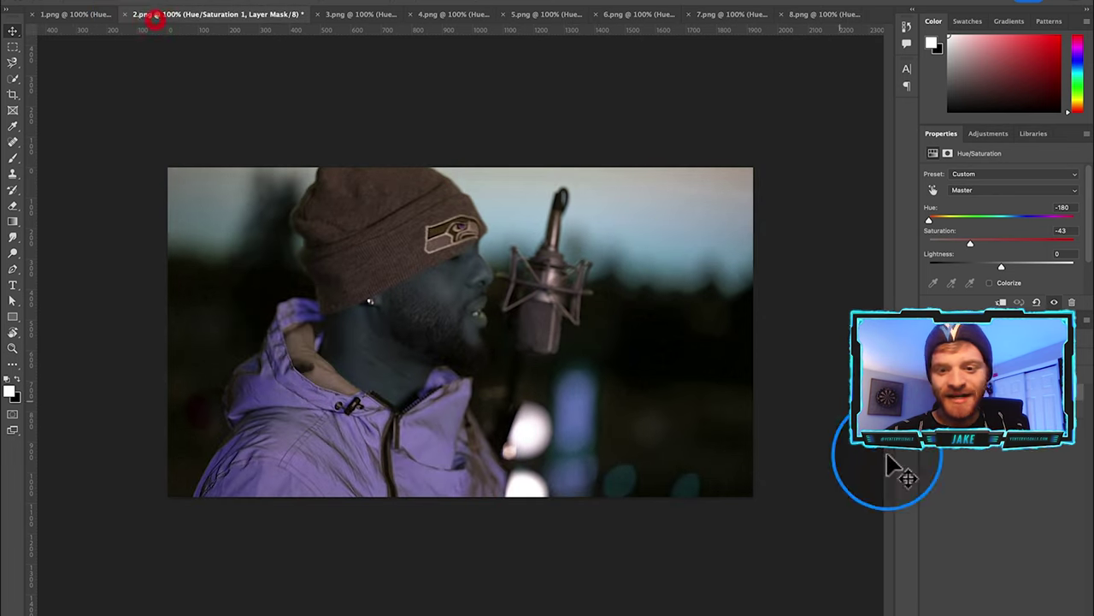
{"action": "left_click", "coordinate": [1062, 518]}
{"action": "left_click", "coordinate": [1045, 612]}
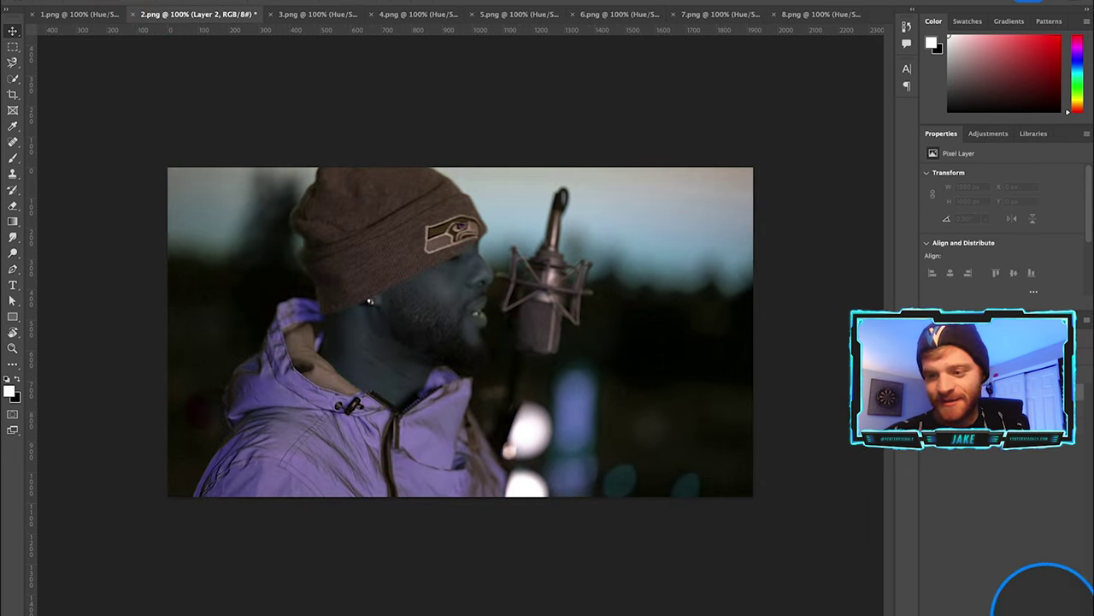
{"action": "left_click", "coordinate": [13, 159]}
{"action": "mouse_move", "coordinate": [323, 168]}
{"action": "left_mouse_down"}
{"action": "mouse_move", "coordinate": [276, 229]}
{"action": "mouse_move", "coordinate": [291, 244]}
{"action": "left_mouse_up"}
{"action": "left_click_drag", "start_coordinate": [314, 279], "coordinate": [272, 350]}
{"action": "left_click_drag", "start_coordinate": [252, 415], "coordinate": [191, 497]}
{"action": "left_click_drag", "start_coordinate": [302, 427], "coordinate": [380, 453]}
{"action": "left_click_drag", "start_coordinate": [281, 434], "coordinate": [353, 469]}
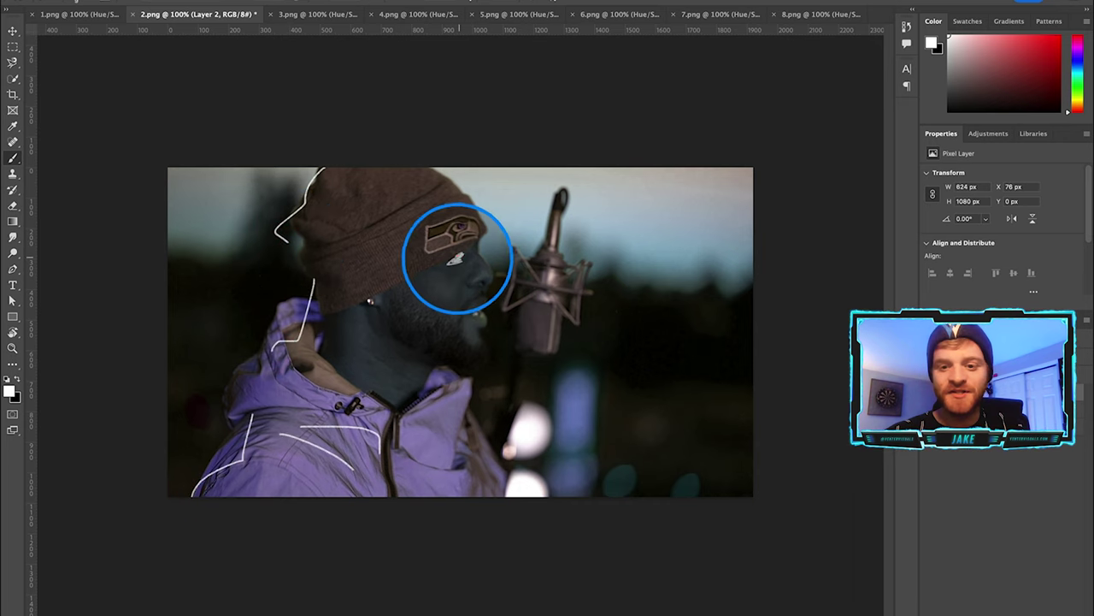
{"action": "mouse_move", "coordinate": [434, 291]}
{"action": "left_mouse_down"}
{"action": "mouse_move", "coordinate": [453, 334]}
{"action": "mouse_move", "coordinate": [496, 315]}
{"action": "mouse_move", "coordinate": [501, 282]}
{"action": "mouse_move", "coordinate": [487, 303]}
{"action": "left_mouse_up"}
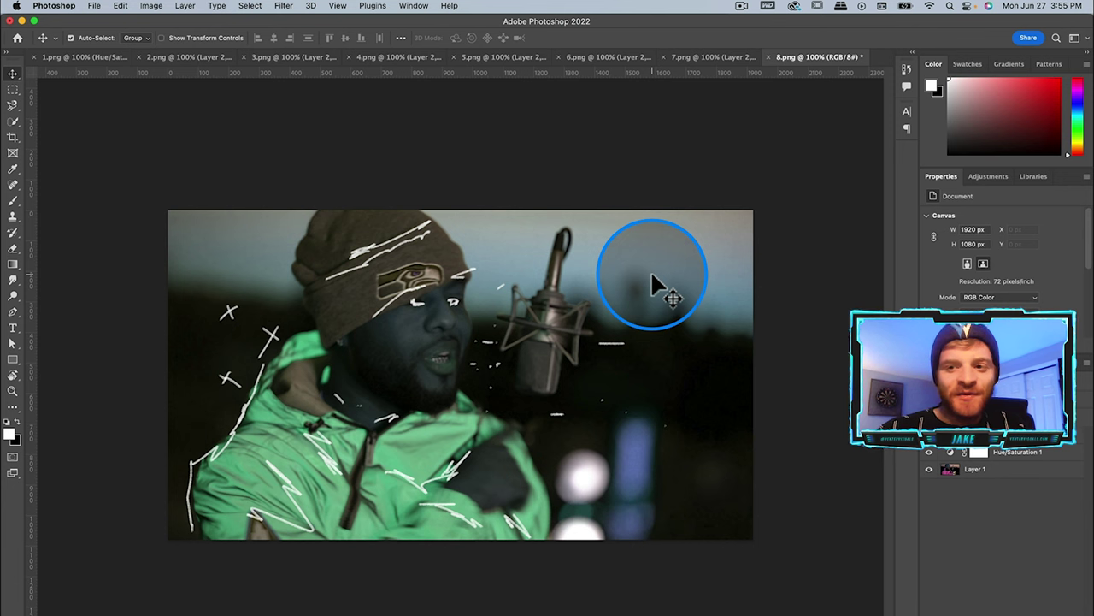
Step: Review the drawn-on frames one by one from 7.png back to 1.png to compare their strokes and colors
{"action": "left_click", "coordinate": [699, 60]}
{"action": "left_click", "coordinate": [599, 60]}
{"action": "left_click", "coordinate": [453, 58]}
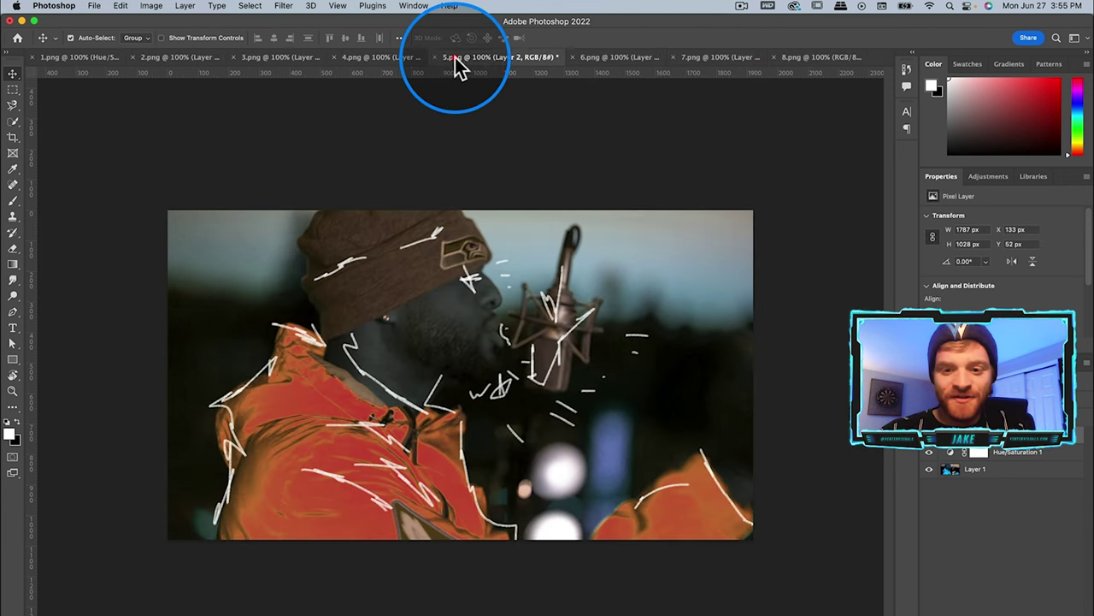
{"action": "left_click", "coordinate": [355, 60]}
{"action": "left_click", "coordinate": [275, 62]}
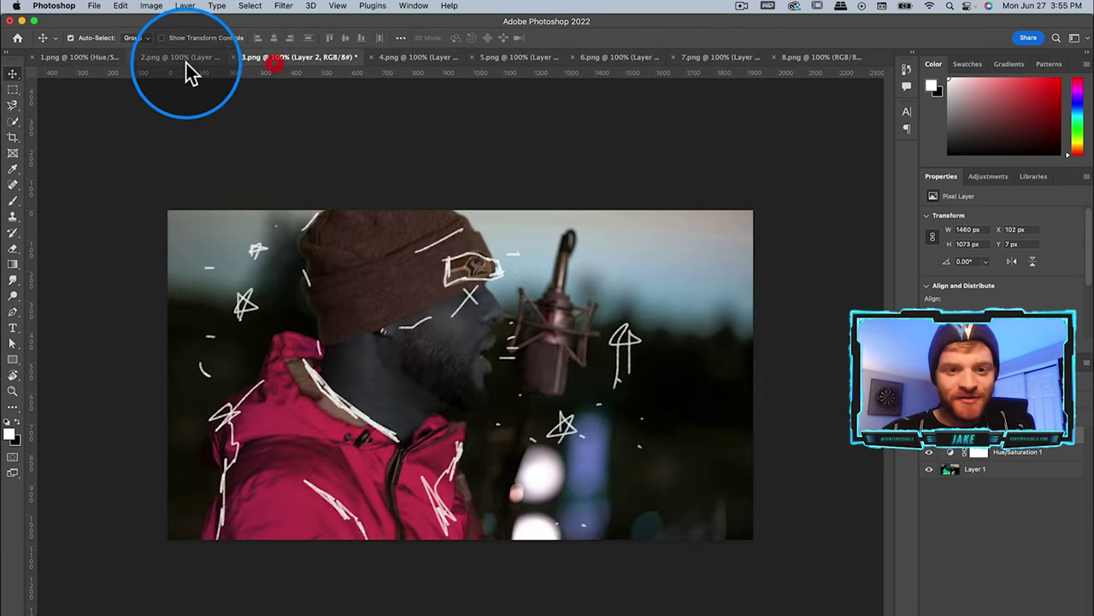
{"action": "left_click", "coordinate": [184, 62]}
{"action": "left_click", "coordinate": [87, 60]}
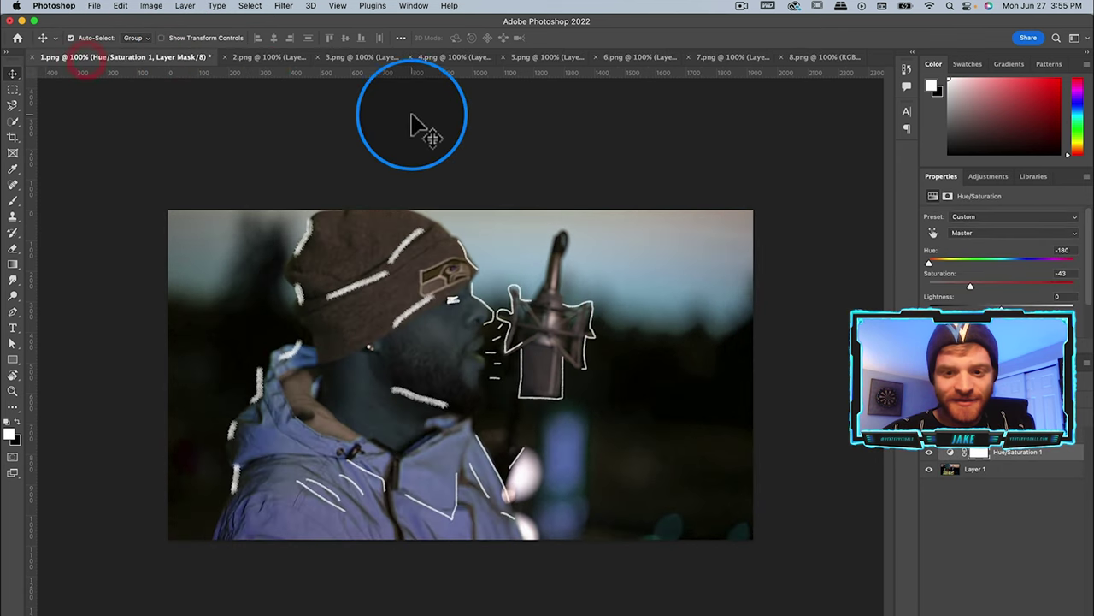
{"action": "left_click", "coordinate": [253, 60]}
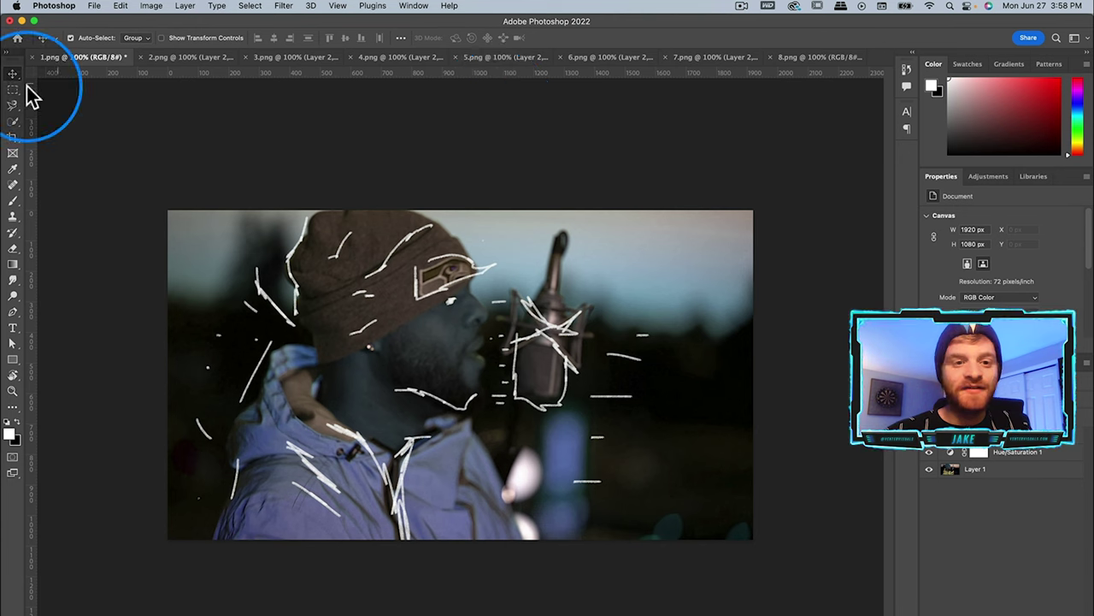
Step: Export 1.png as a PNG named 1.png into a new Desktop folder called CUT OUT PNGS
{"action": "left_click", "coordinate": [94, 7]}
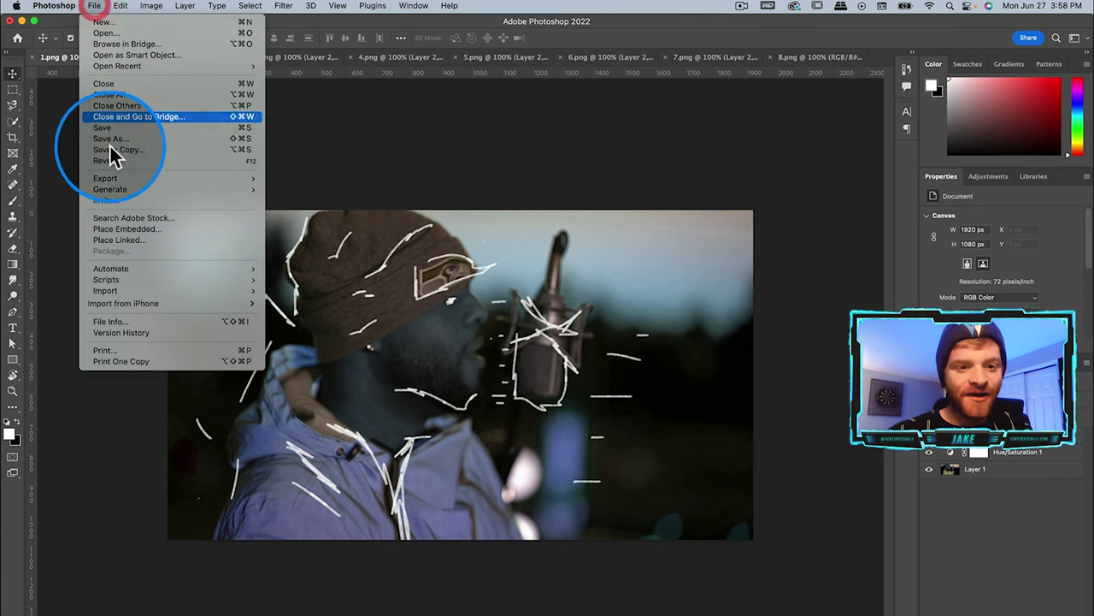
{"action": "mouse_move", "coordinate": [117, 179]}
{"action": "left_click", "coordinate": [306, 180]}
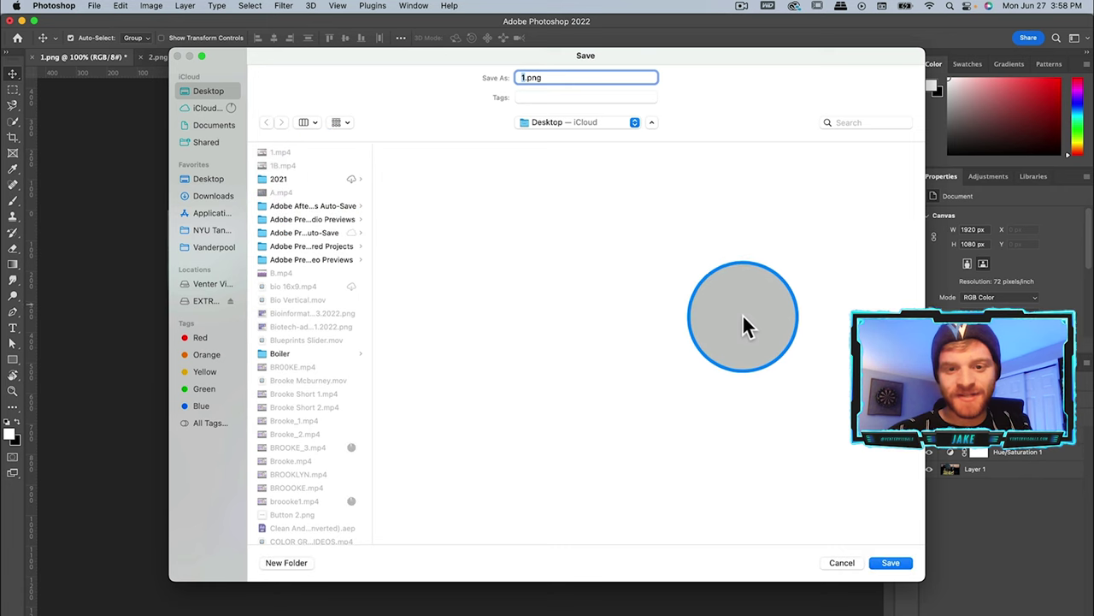
{"action": "left_click", "coordinate": [297, 564]}
{"action": "type", "text": "CUT OUT PNGS"}
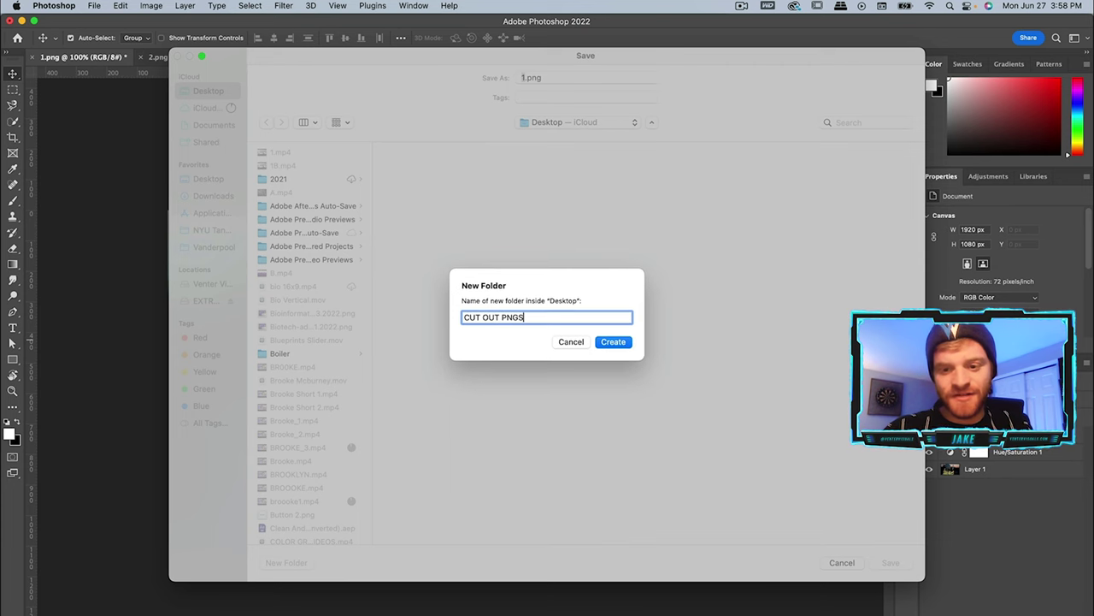
{"action": "key", "text": "Return"}
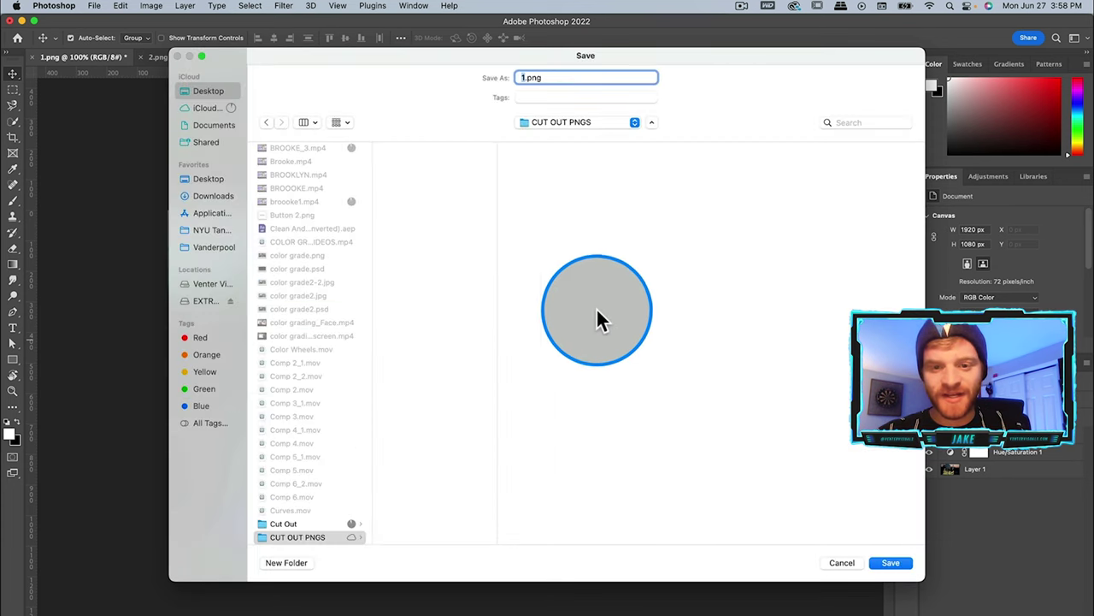
{"action": "left_click", "coordinate": [891, 563]}
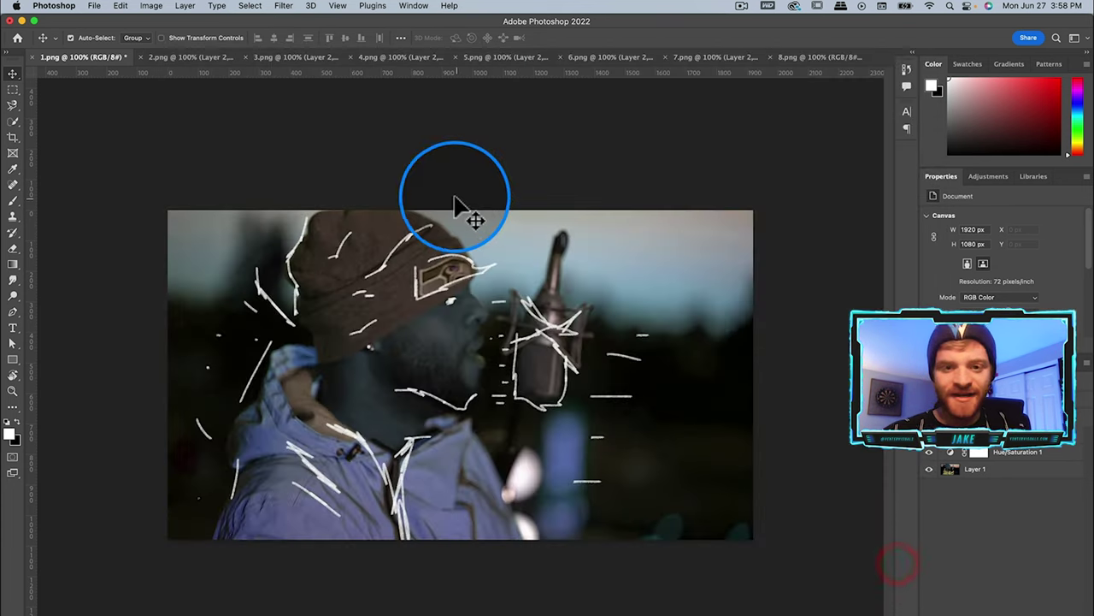
Step: Export 2.png as a PNG into the CUT OUT PNGS folder and bring up 3.png
{"action": "left_click", "coordinate": [187, 60]}
{"action": "left_click", "coordinate": [94, 6]}
{"action": "mouse_move", "coordinate": [117, 179]}
{"action": "left_click", "coordinate": [407, 183]}
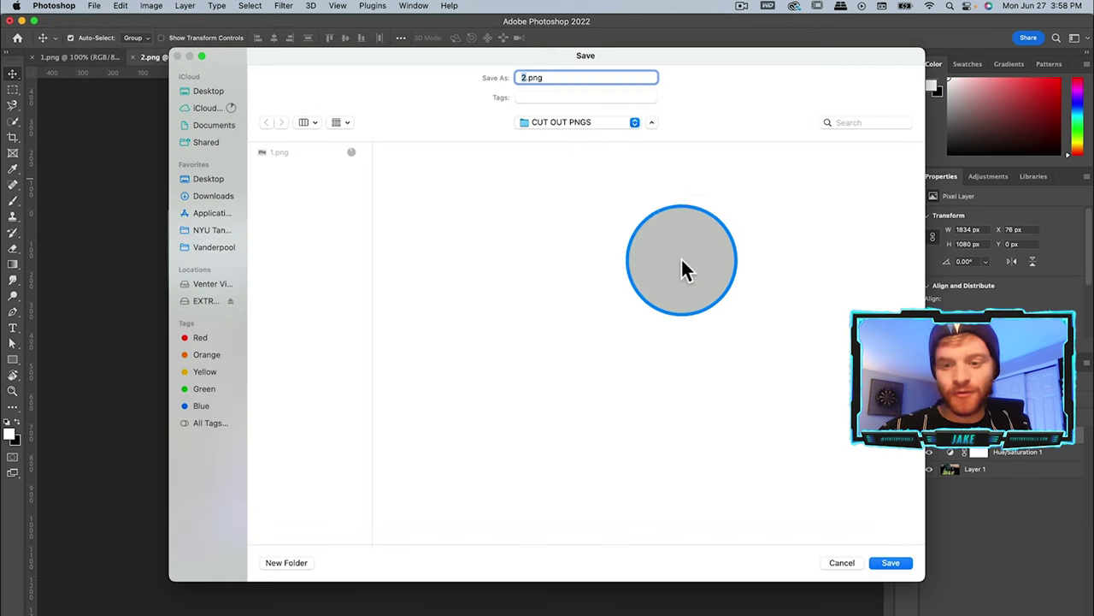
{"action": "left_click", "coordinate": [891, 563]}
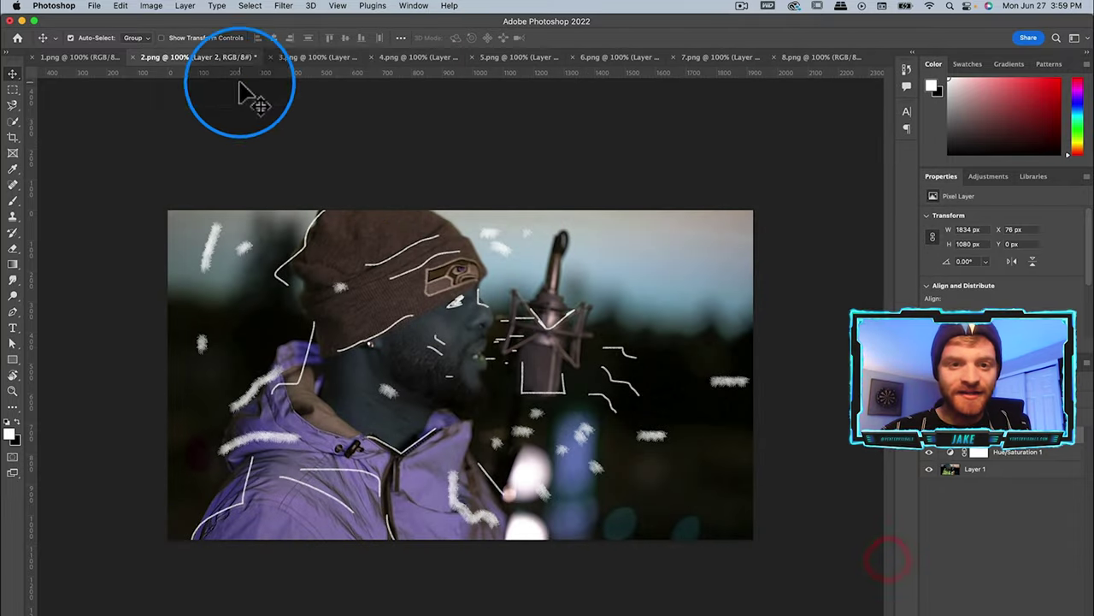
{"action": "left_click", "coordinate": [321, 57]}
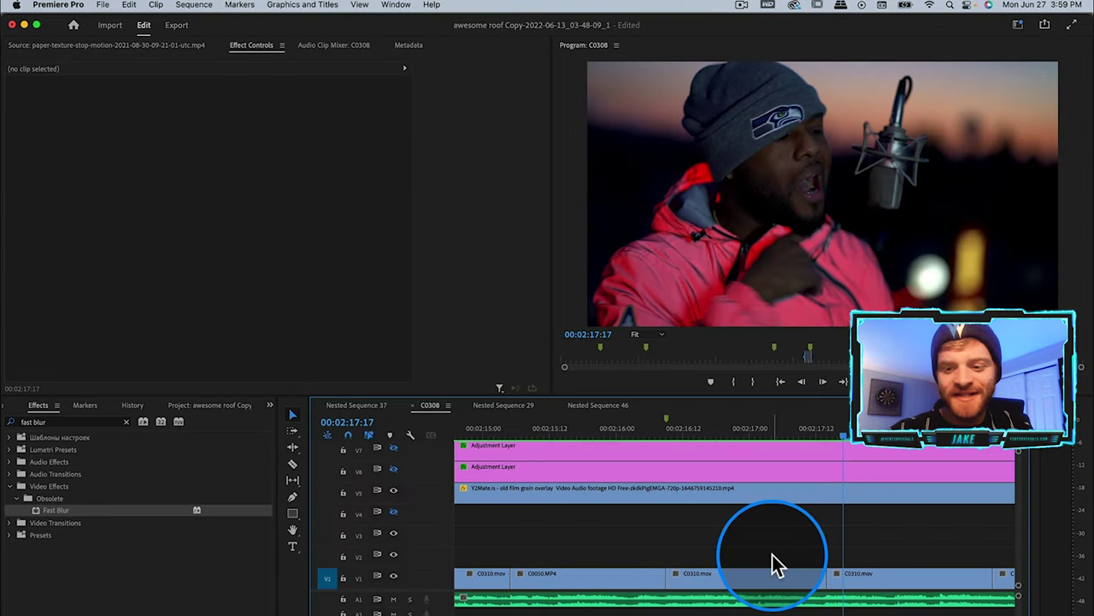
Step: Set the still image default duration to 4 frames in the timeline preferences
{"action": "scroll", "coordinate": [772, 555], "scroll_direction": "right", "scroll_amount": 3}
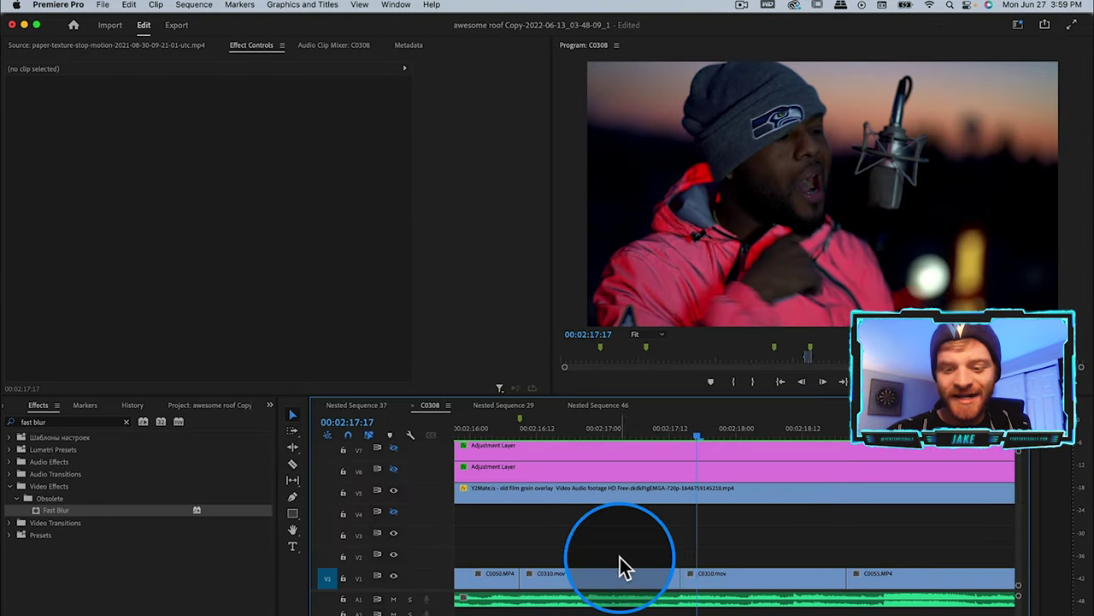
{"action": "scroll", "coordinate": [621, 564], "scroll_direction": "left", "scroll_amount": 3}
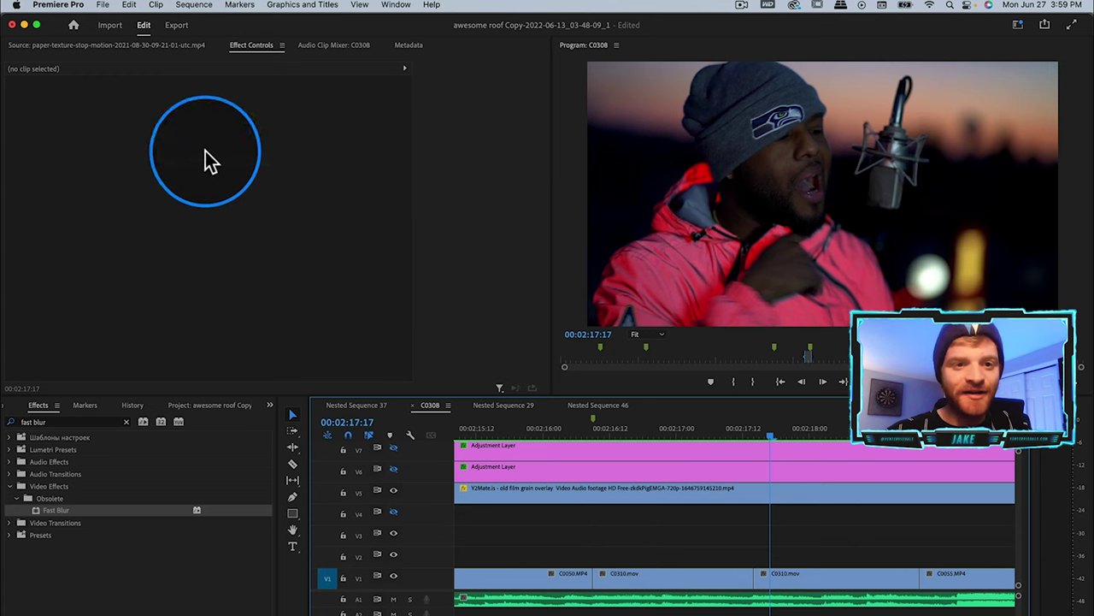
{"action": "left_click", "coordinate": [83, 11]}
{"action": "left_click", "coordinate": [83, 10]}
{"action": "left_click", "coordinate": [60, 6]}
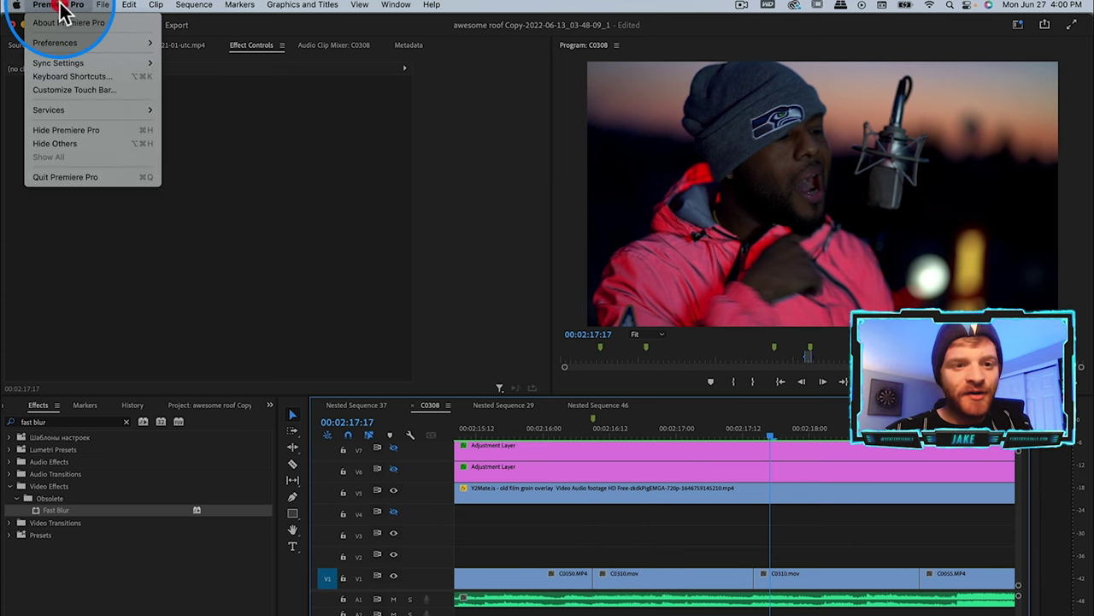
{"action": "mouse_move", "coordinate": [66, 39]}
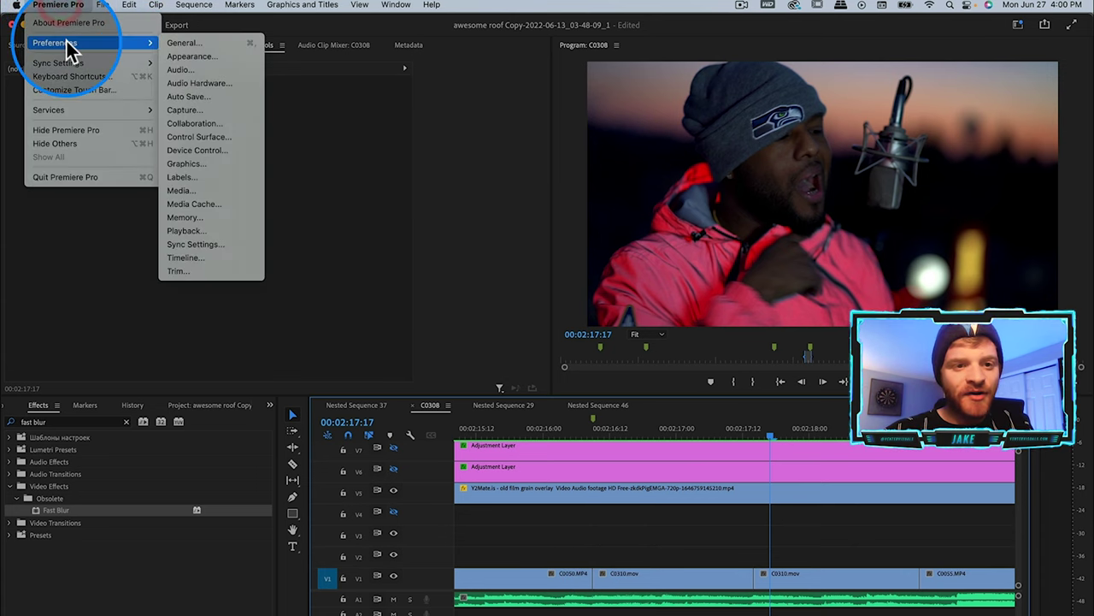
{"action": "left_click", "coordinate": [215, 256]}
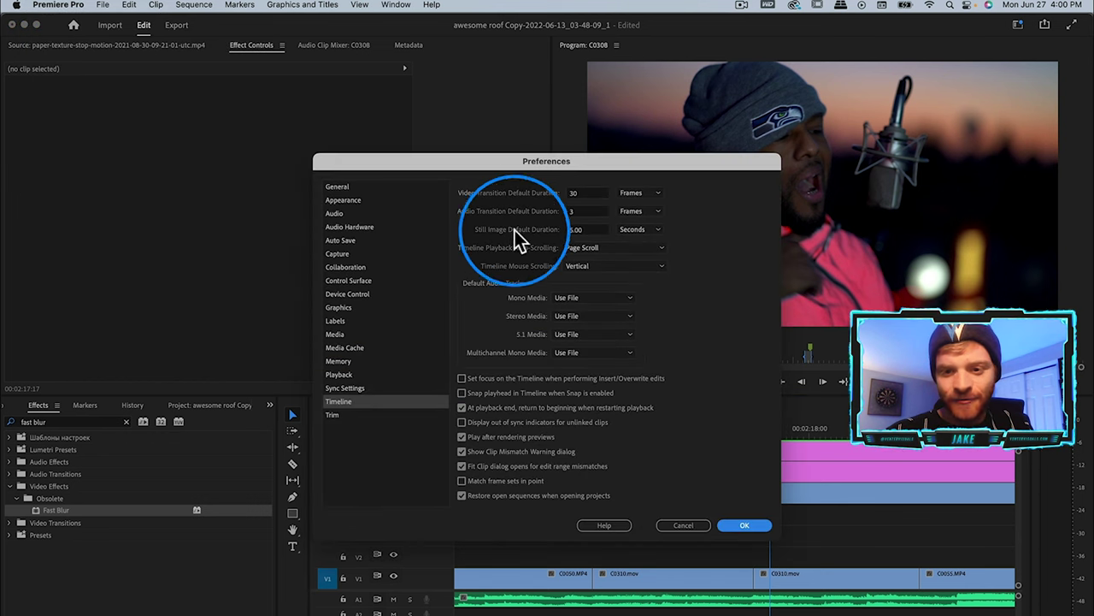
{"action": "left_click", "coordinate": [625, 230]}
{"action": "left_click", "coordinate": [631, 244]}
{"action": "left_click", "coordinate": [581, 230]}
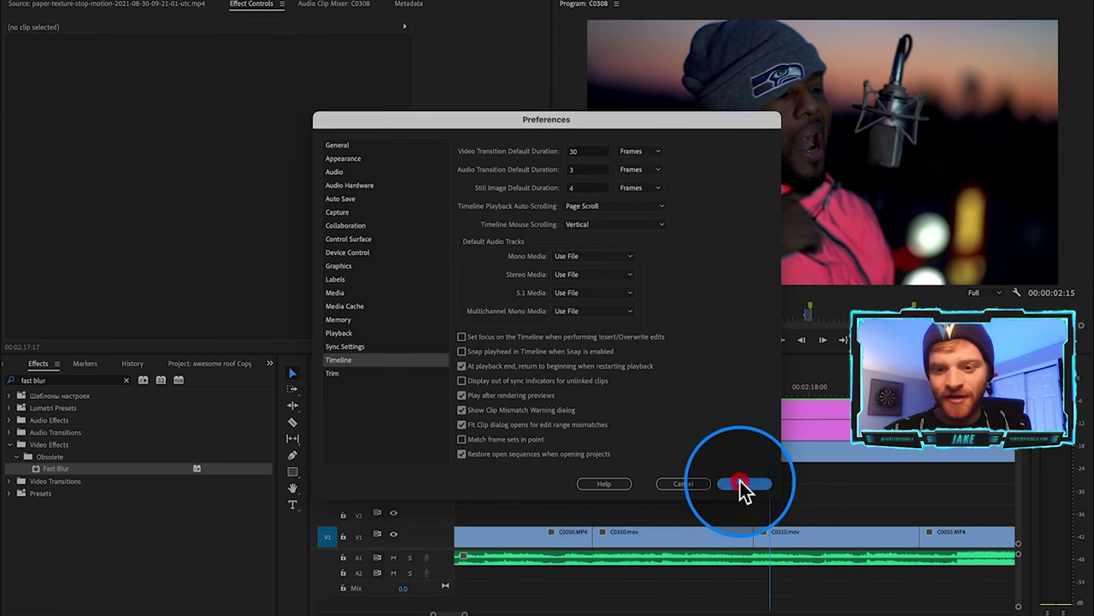
{"action": "left_click", "coordinate": [744, 527]}
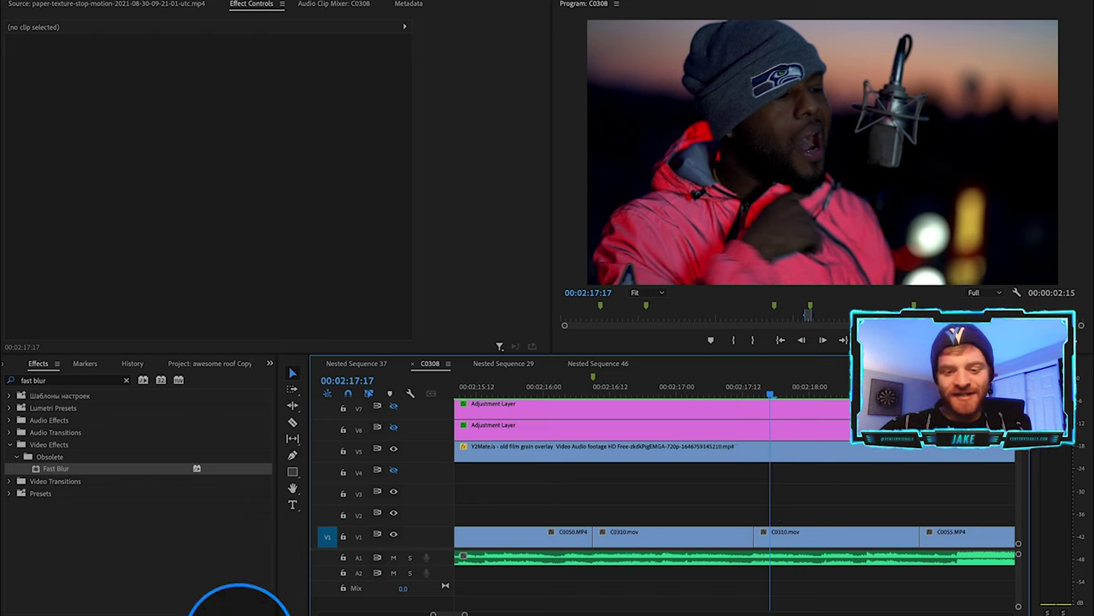
Step: Switch to Finder and preview the exported PNGs one by one from 8.png back to 2.png
{"action": "left_click", "coordinate": [229, 603]}
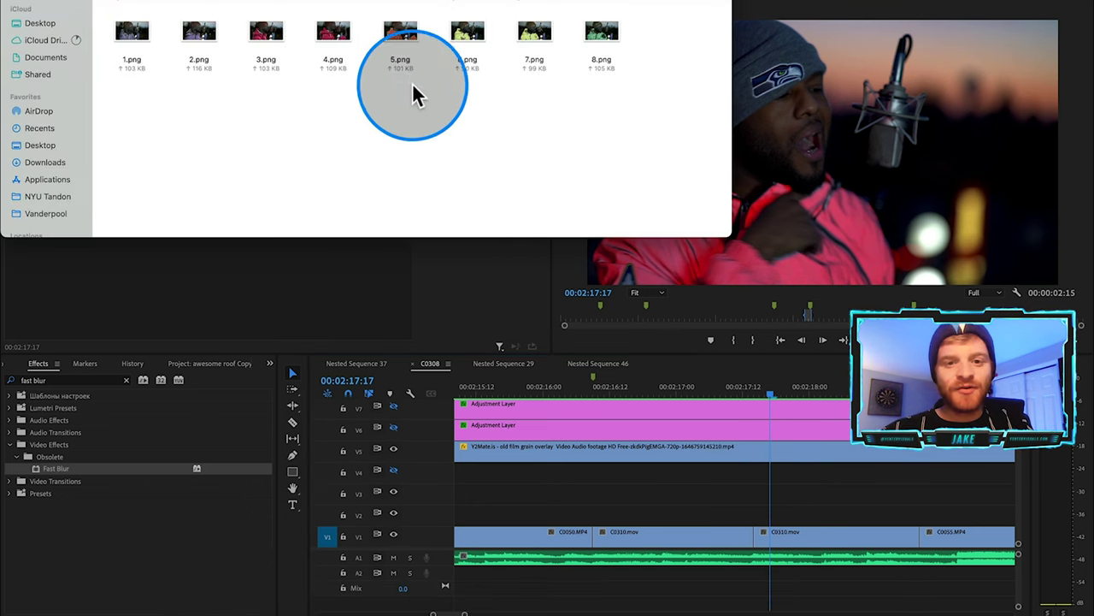
{"action": "left_click", "coordinate": [590, 36]}
{"action": "key", "text": "space"}
{"action": "key", "text": "Left"}
{"action": "key", "text": "Left"}
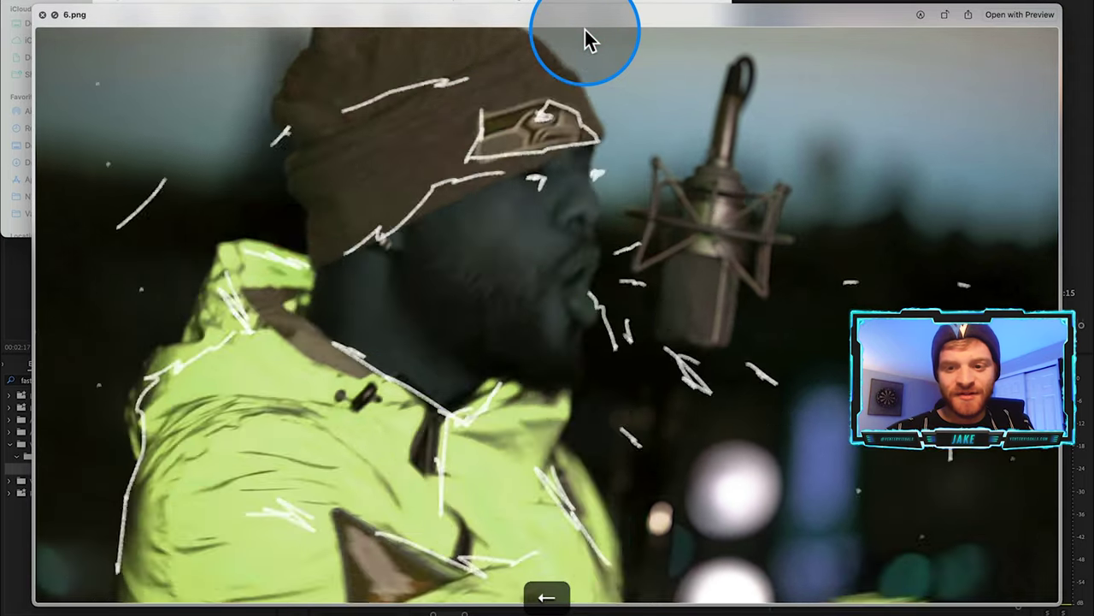
{"action": "key", "text": "Left"}
{"action": "key", "text": "Left"}
{"action": "key", "text": "Left"}
{"action": "key", "text": "Left"}
{"action": "key", "text": "space"}
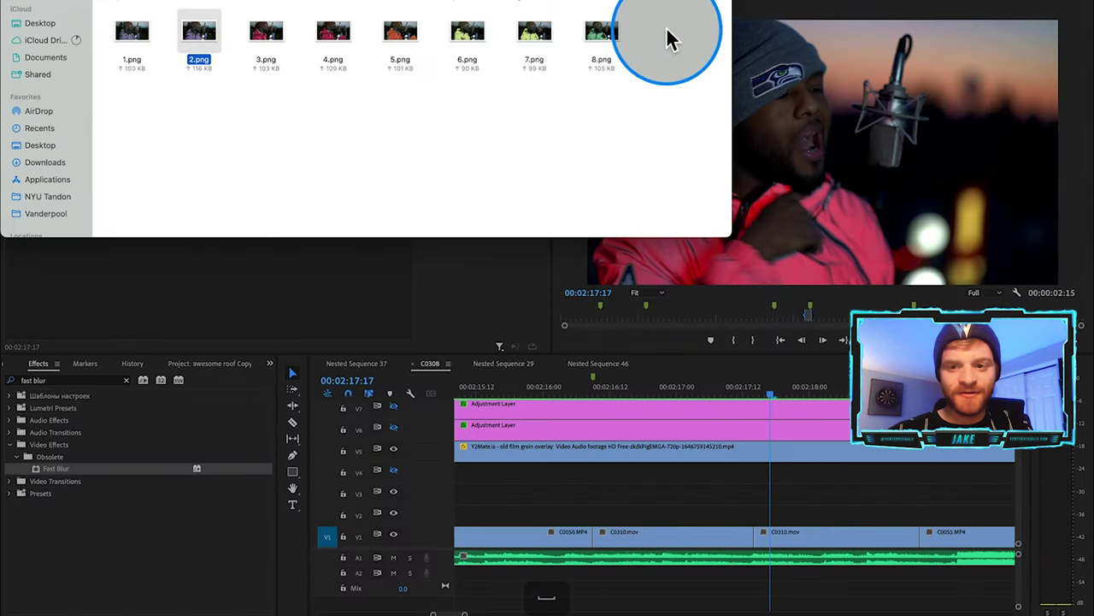
Step: Place all eight exported PNGs in order on V2, starting at the marker above the first C0310.mov clip, and play them back
{"action": "left_click_drag", "start_coordinate": [670, 38], "coordinate": [118, 96]}
{"action": "left_click_drag", "start_coordinate": [133, 36], "coordinate": [679, 518]}
{"action": "left_click", "coordinate": [651, 395]}
{"action": "left_click_drag", "start_coordinate": [658, 395], "coordinate": [842, 496]}
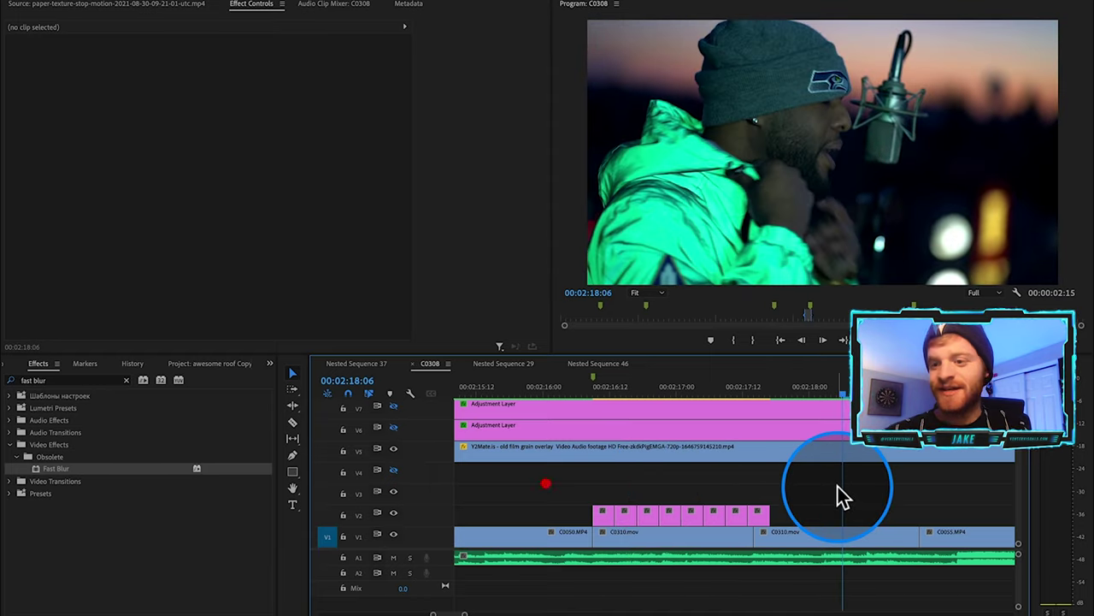
{"action": "scroll", "coordinate": [696, 537], "scroll_direction": "down", "scroll_amount": 5}
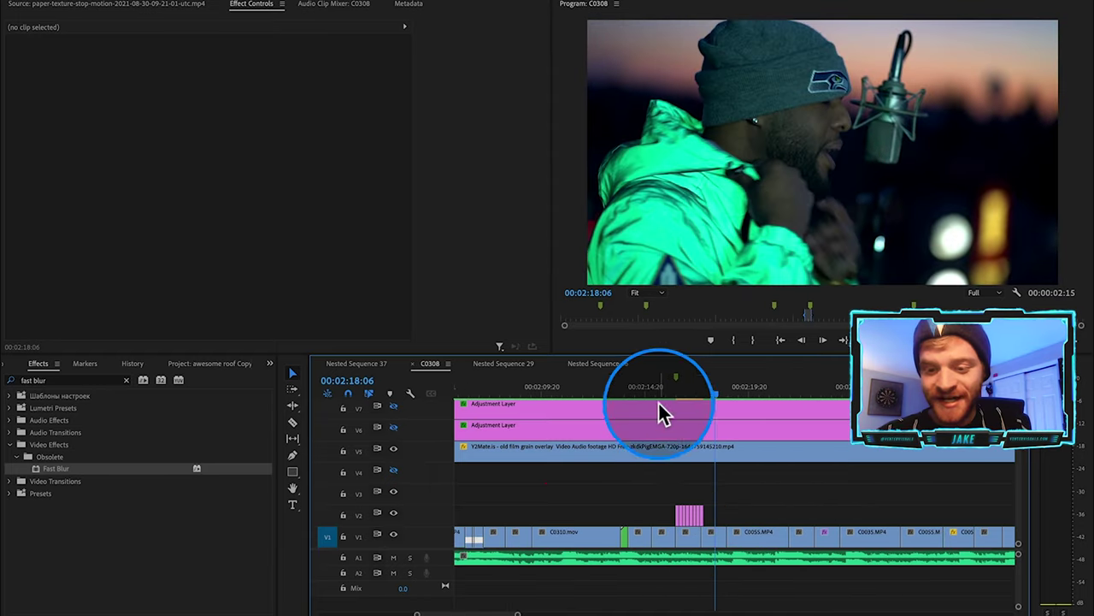
{"action": "left_click", "coordinate": [646, 385]}
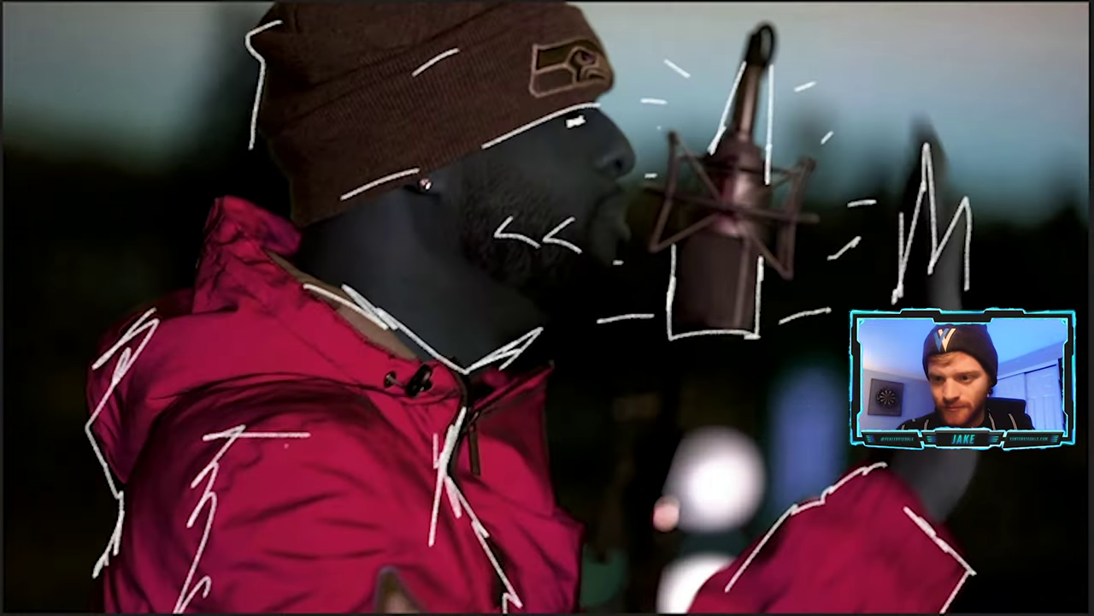
Step: Nest the eight PNG stills on V2 into one sequence, keeping the default name
{"action": "left_click_drag", "start_coordinate": [841, 480], "coordinate": [634, 512]}
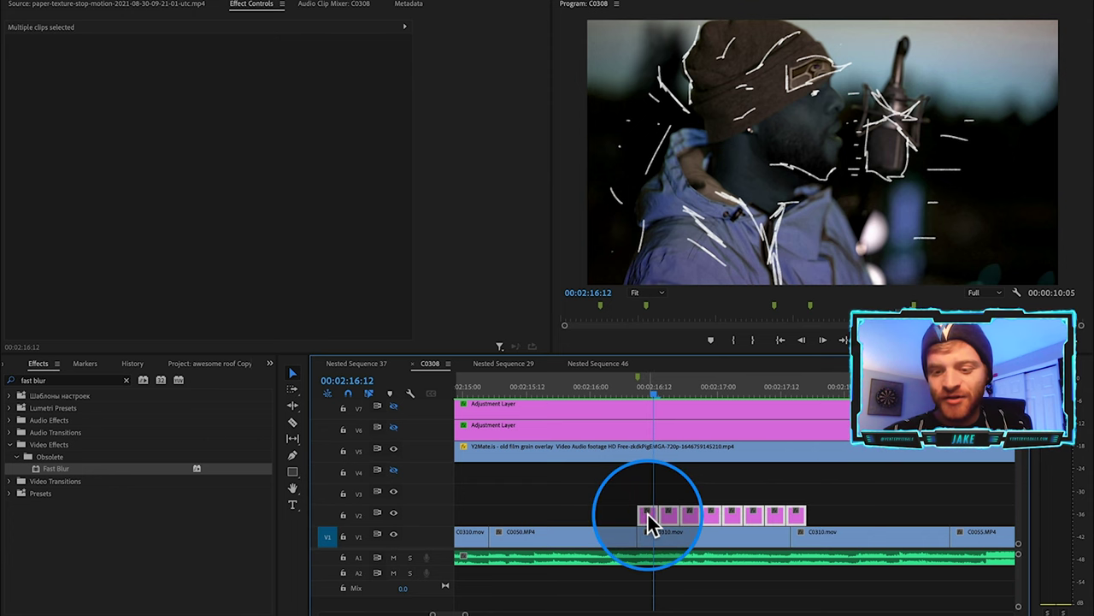
{"action": "right_click", "coordinate": [650, 531]}
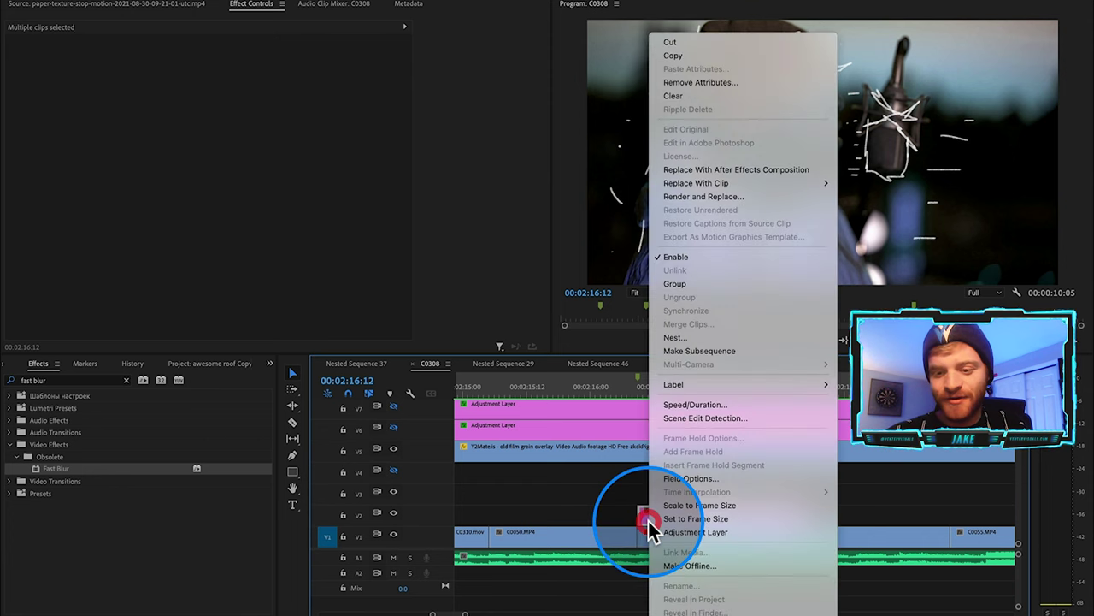
{"action": "left_click", "coordinate": [675, 342]}
{"action": "left_click", "coordinate": [560, 328]}
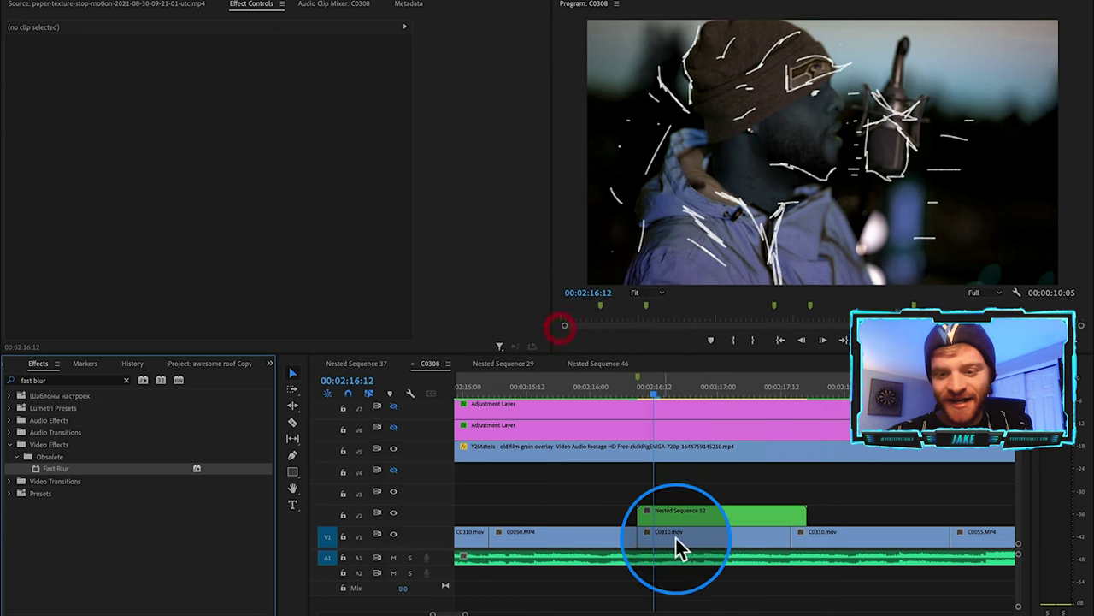
Step: Set the speed of the nested stop-motion sequence to 150%
{"action": "left_click", "coordinate": [675, 516]}
{"action": "key", "text": "super+r"}
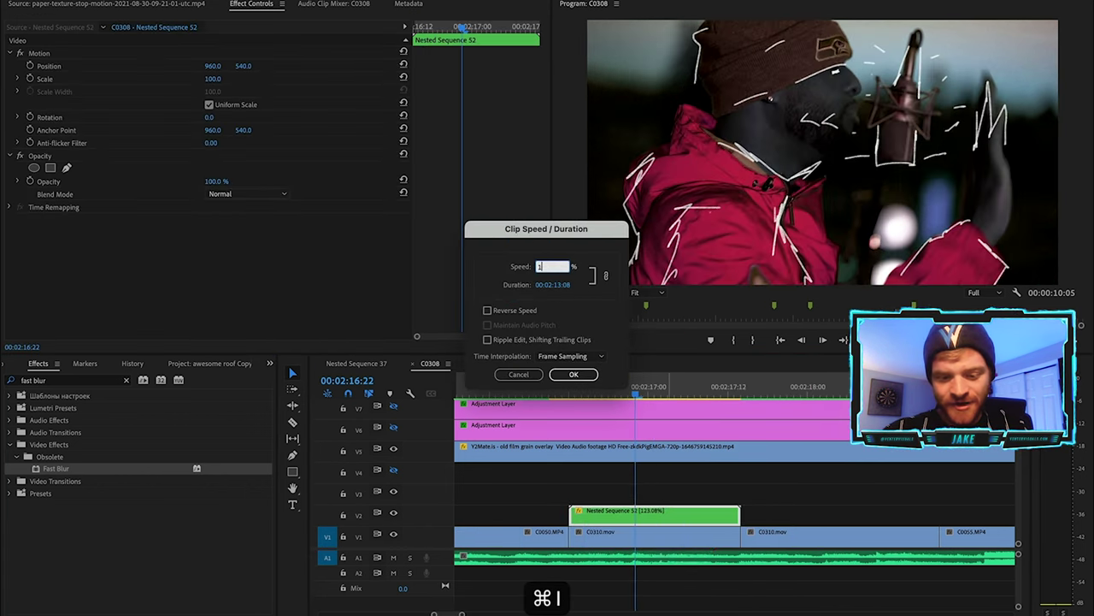
{"action": "type", "text": "5"}
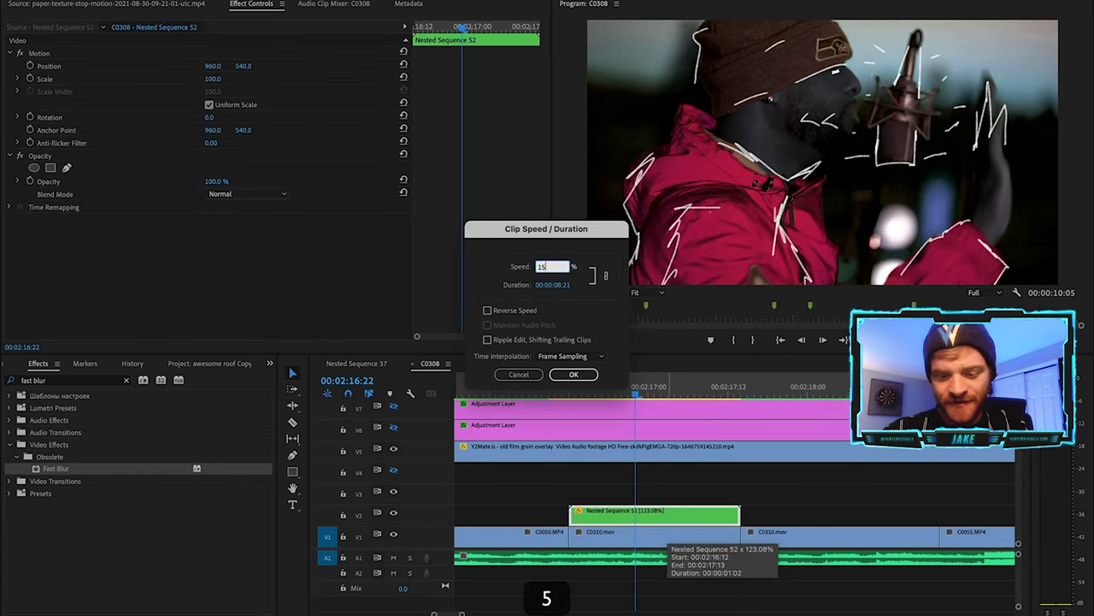
{"action": "key", "text": "Return"}
{"action": "key", "text": "Return"}
Step: Shift the nested sequence to end with the C0310.mov clip below, and roll the cut after C0050.MP4 to the nest's start
{"action": "left_click_drag", "start_coordinate": [647, 525], "coordinate": [680, 518]}
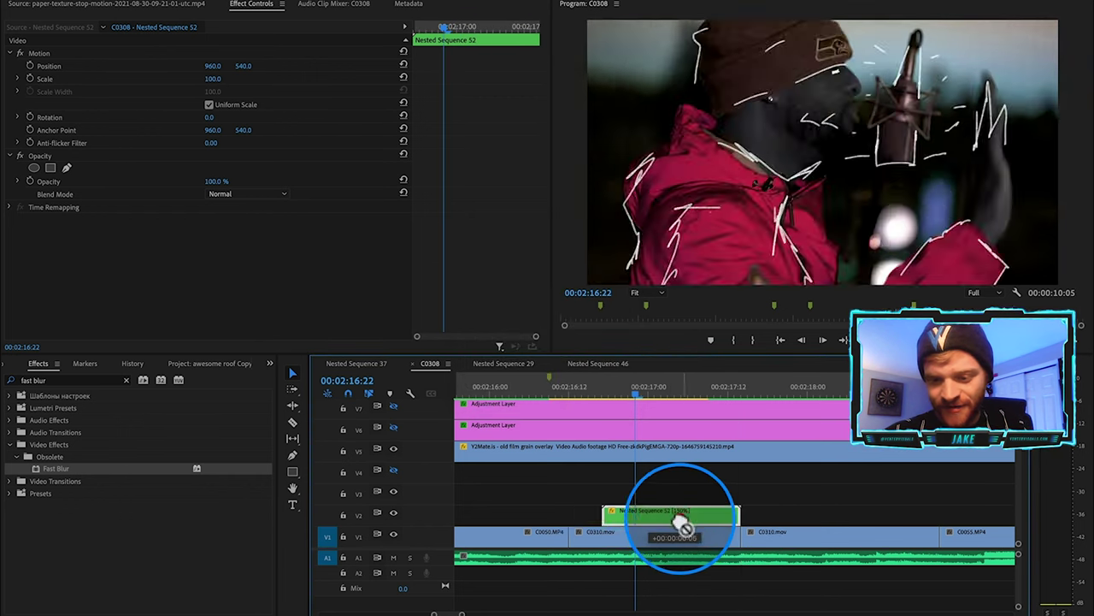
{"action": "left_click_drag", "start_coordinate": [598, 537], "coordinate": [601, 536]}
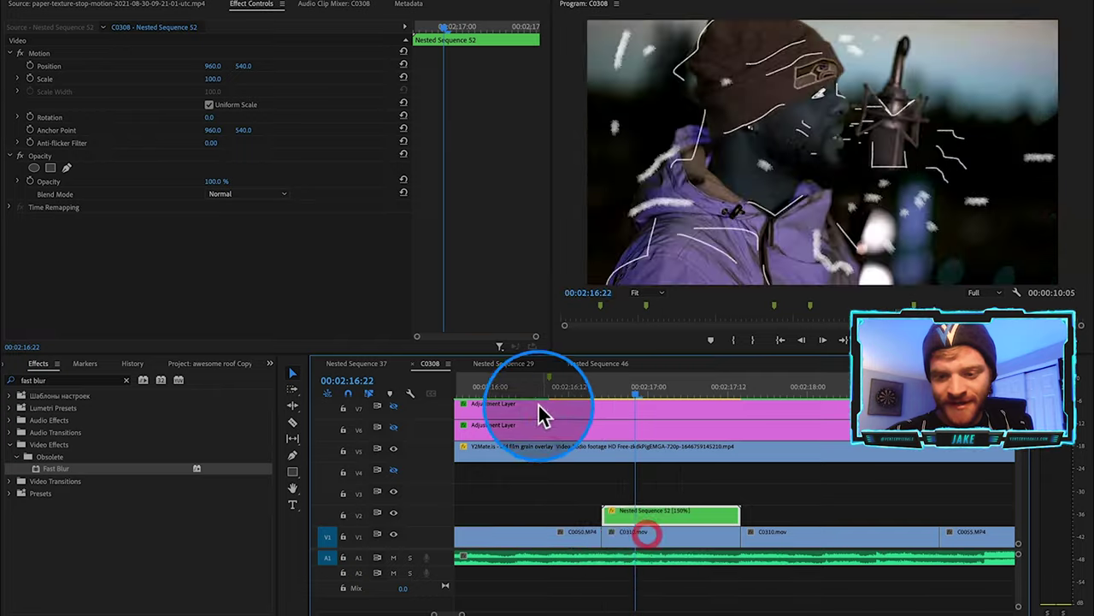
{"action": "left_click", "coordinate": [515, 395]}
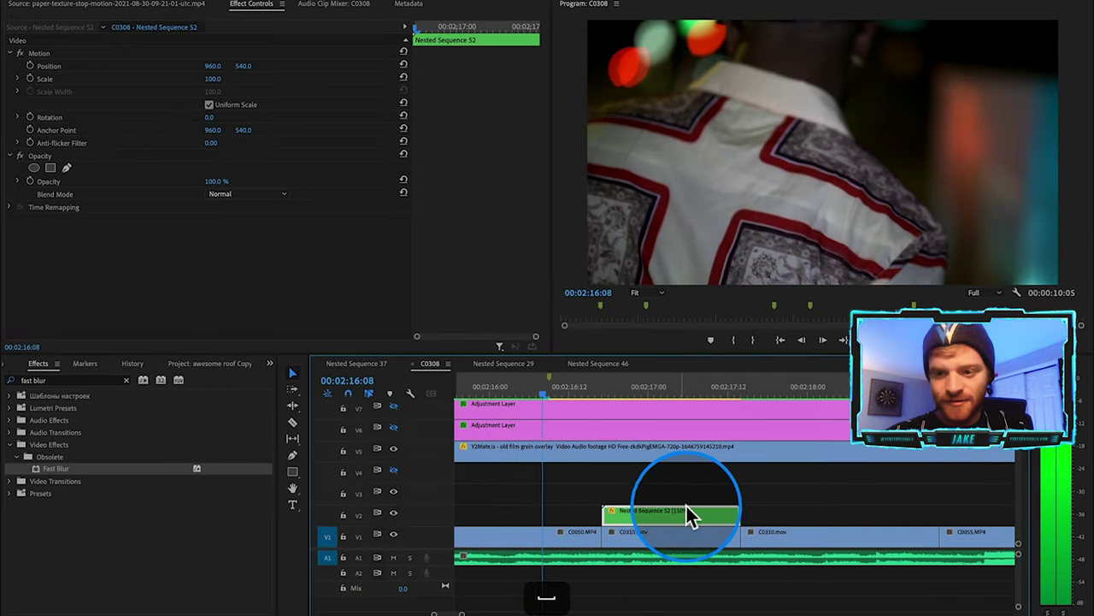